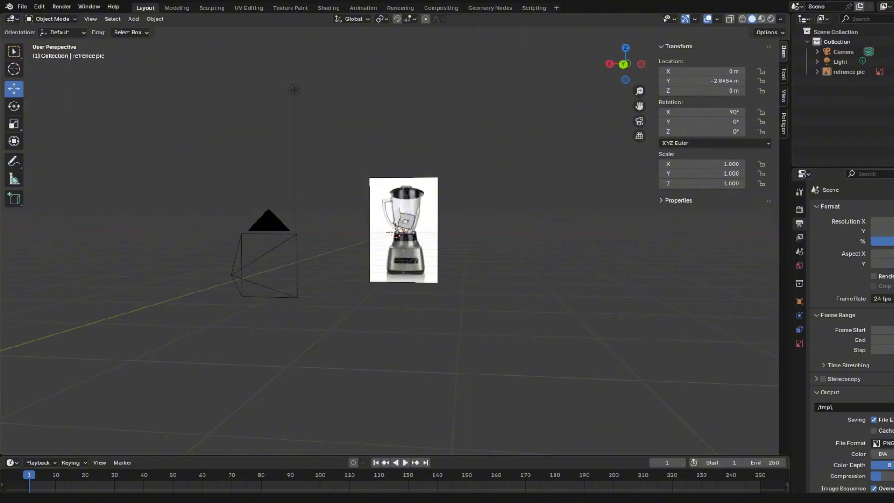
Examine the blender reference picture through the camera and from several angles.
scroll(431, 311, up, 1)
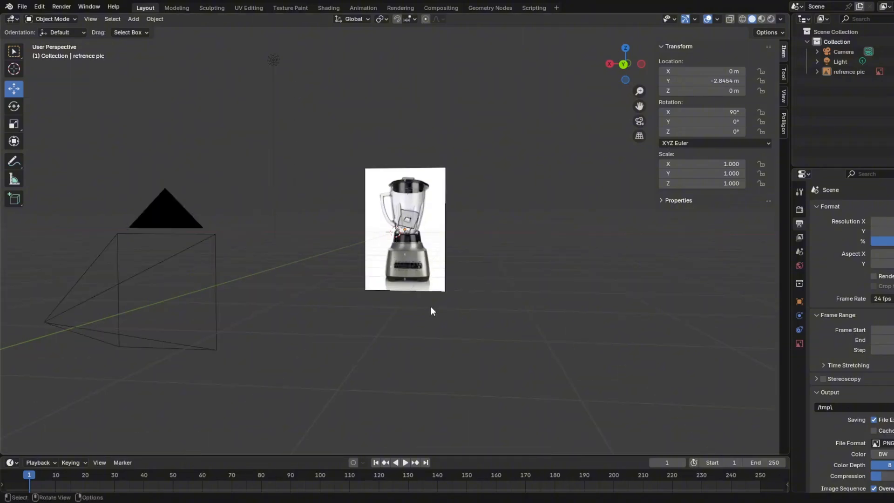
mouse_move(406, 315)
middle_down()
mouse_move(464, 318)
mouse_move(443, 324)
mouse_move(412, 312)
middle_up()
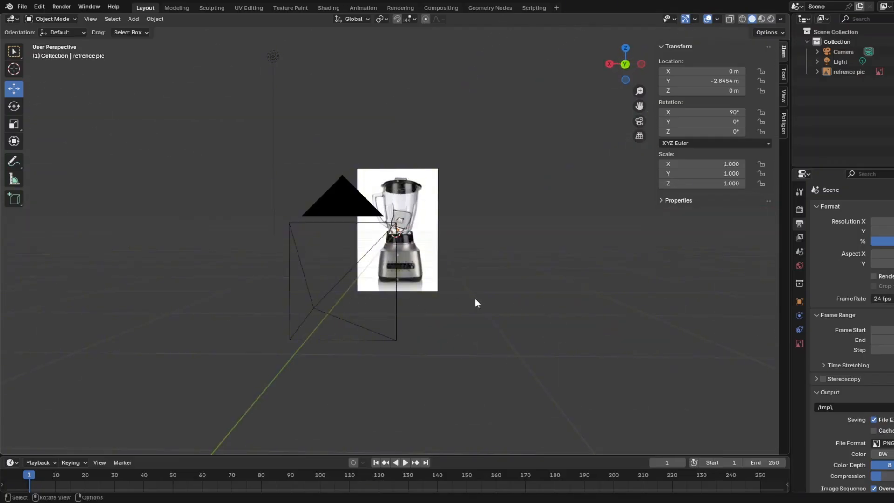
key(KP_0)
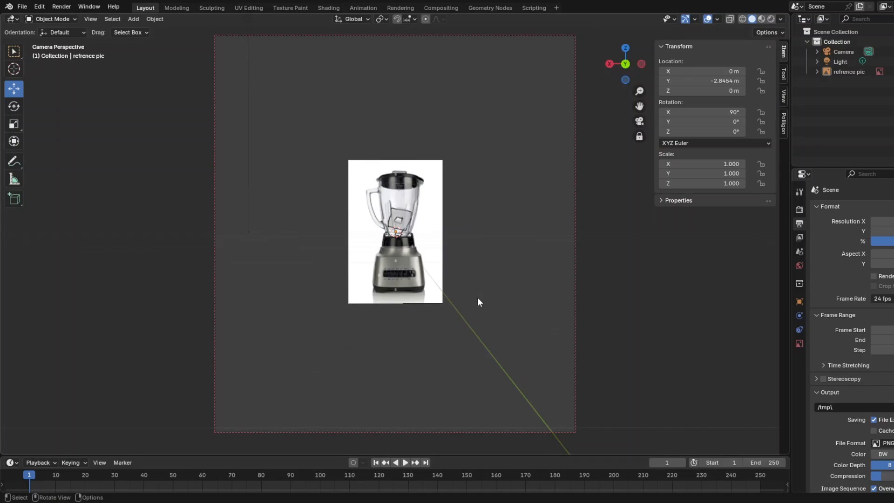
middle_drag(479, 301, 361, 340)
scroll(448, 350, up, 4)
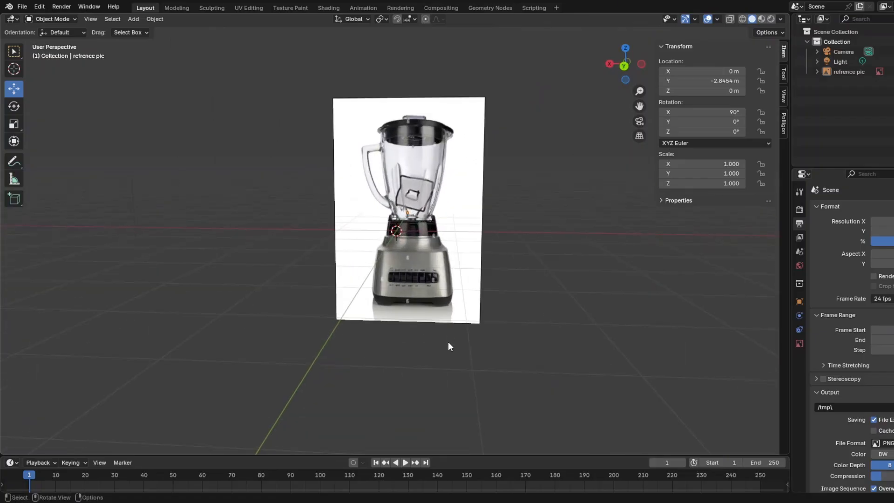
middle_drag(442, 336, 513, 282)
scroll(475, 299, up, 4)
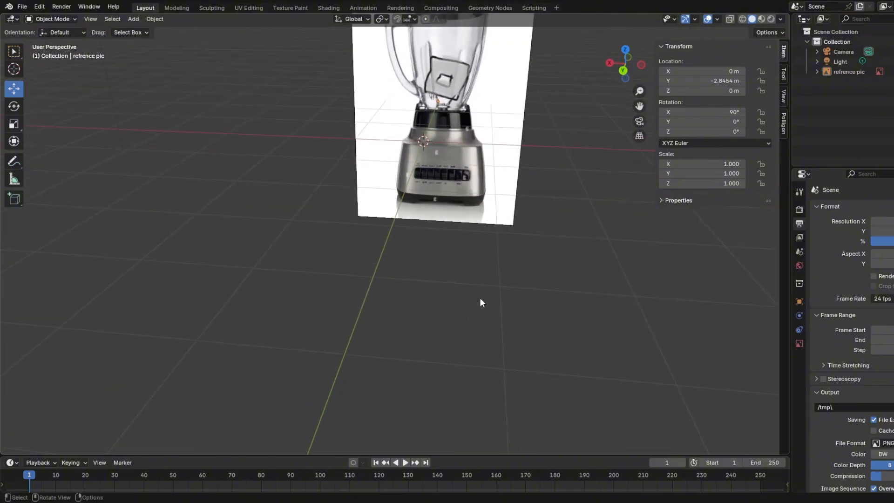
scroll(488, 289, down, 5)
middle_drag(489, 292, 472, 283)
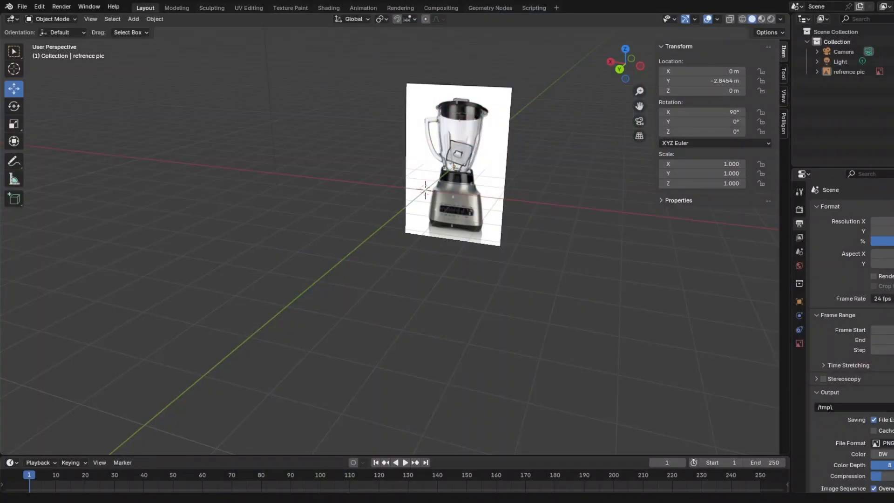
middle_drag(526, 383, 505, 343)
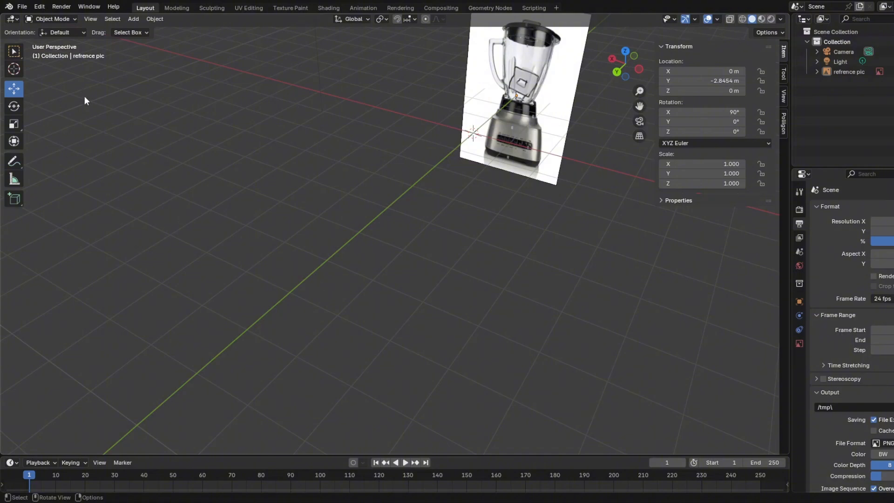
click(90, 19)
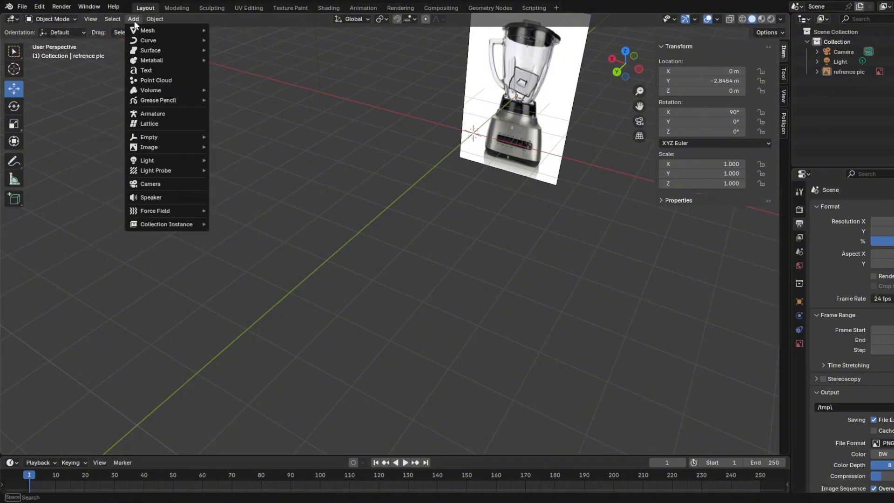
click(133, 19)
click(133, 19)
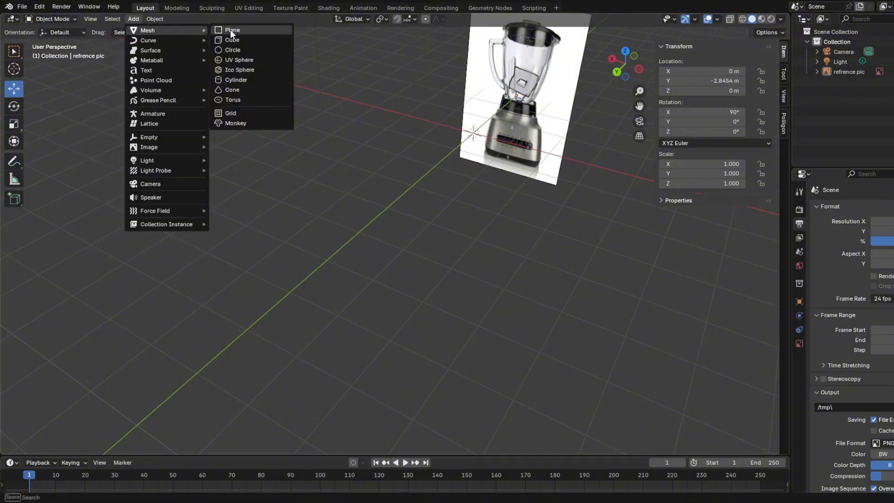
click(231, 32)
key(Delete)
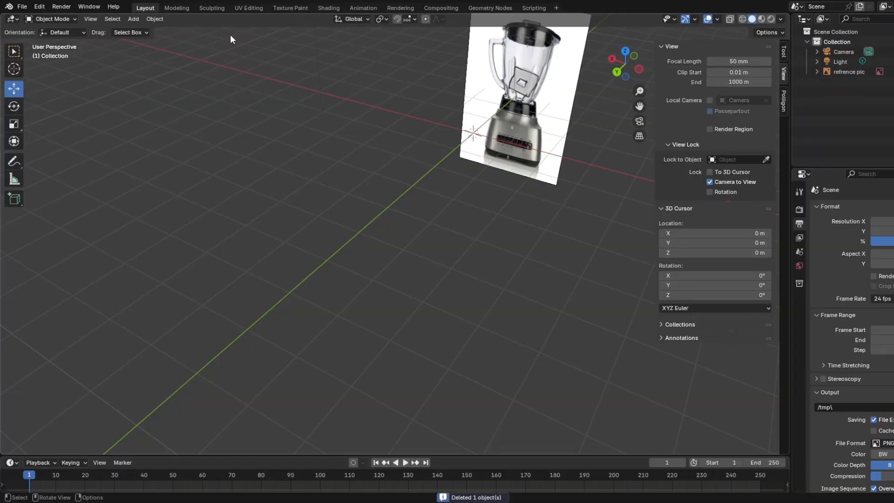
Add a cube and move it in front of the reference picture to about Y 2.25 m and Z -1.05 m.
key(shift+a)
mouse_move(202, 51)
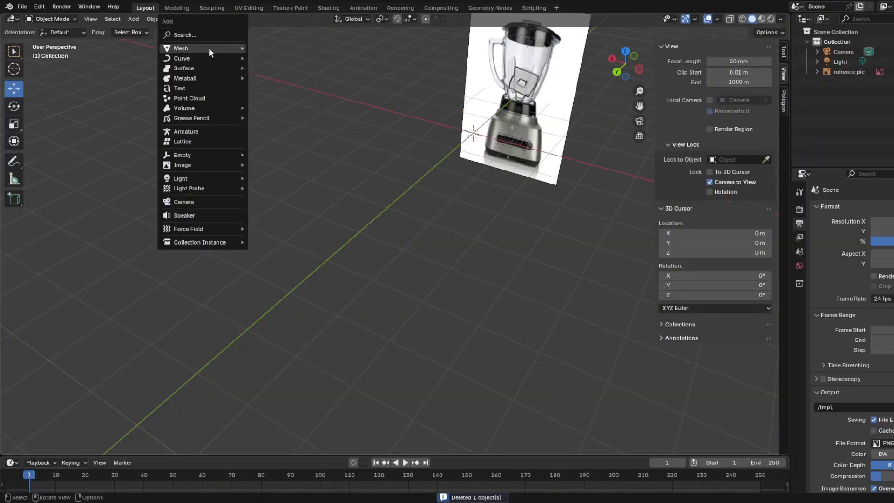
click(255, 59)
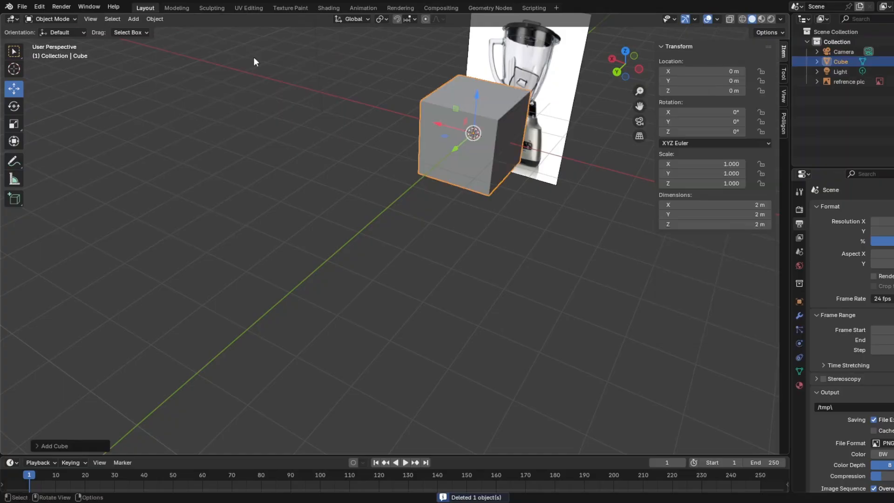
middle_drag(390, 176, 400, 195)
drag(454, 148, 412, 212)
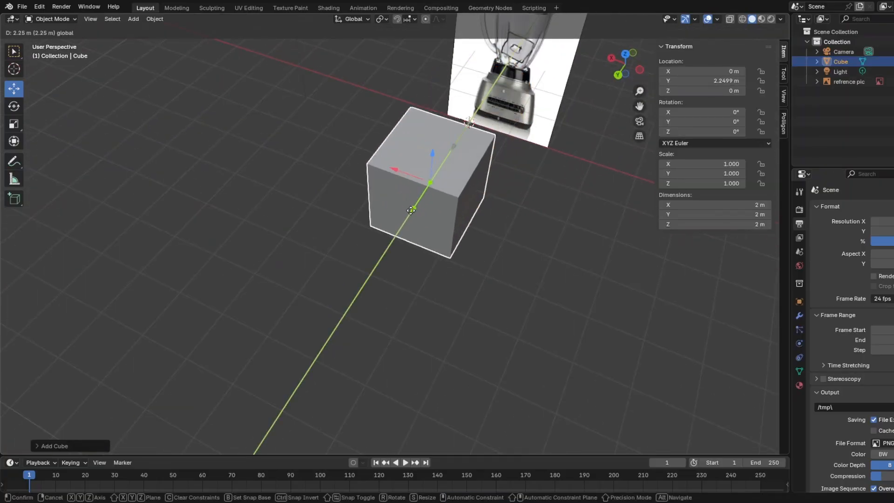
middle_drag(413, 212, 420, 127)
drag(419, 127, 420, 179)
key(KP_0)
Lower the cube to about Z -1.76 m.
middle_drag(559, 175, 383, 234)
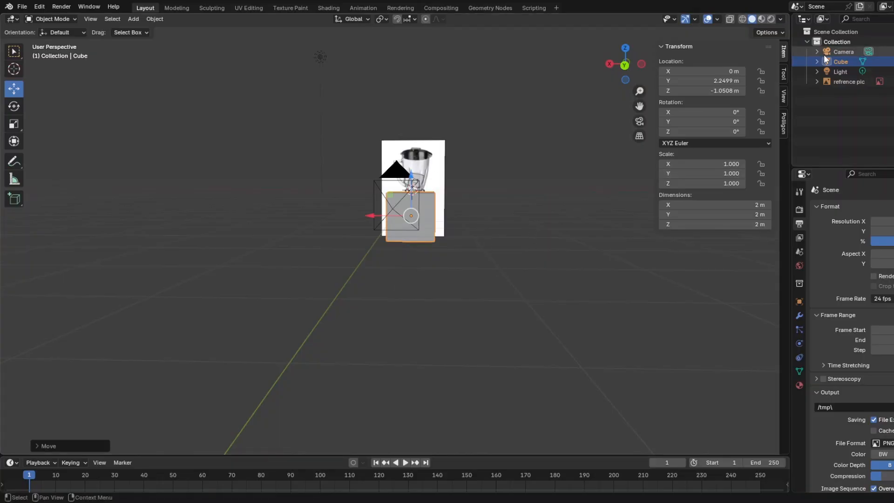
click(842, 52)
middle_drag(490, 243, 577, 184)
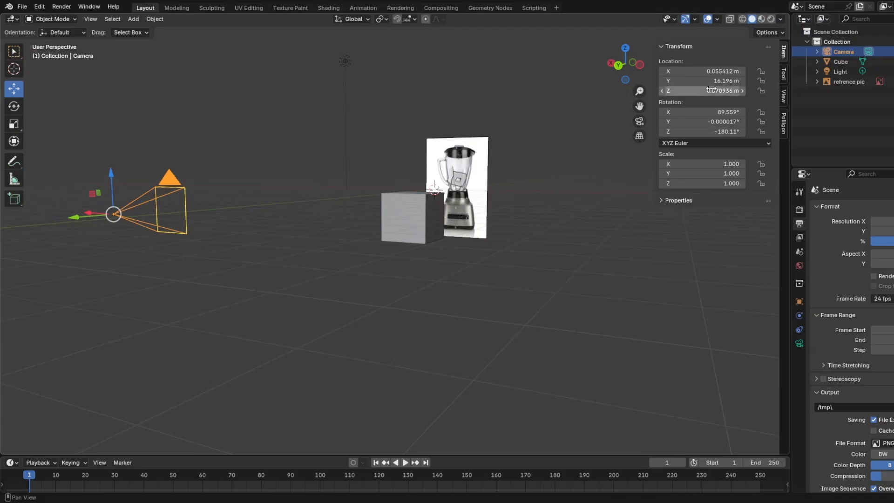
middle_drag(351, 265, 450, 239)
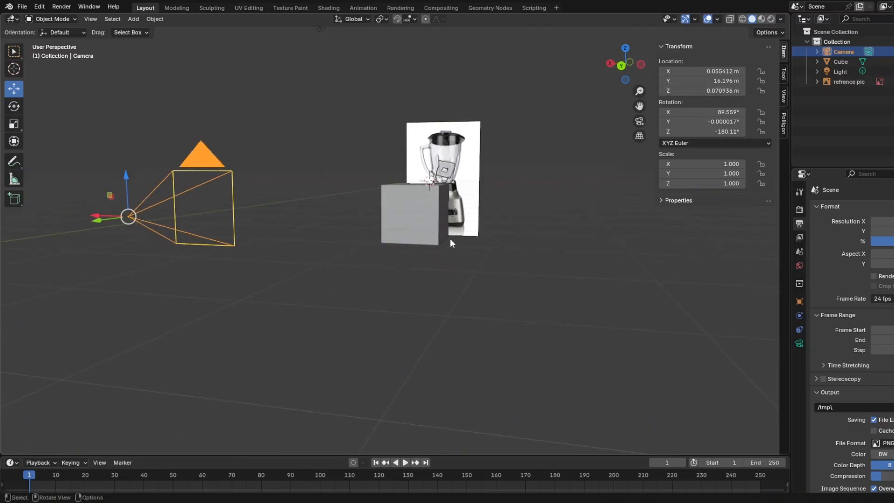
click(447, 239)
middle_drag(504, 274, 549, 284)
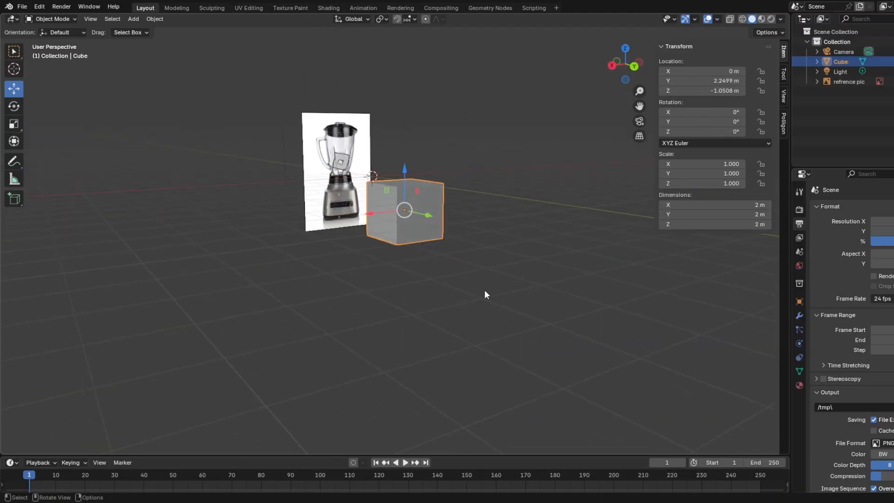
scroll(482, 287, up, 4)
middle_drag(421, 190, 455, 185)
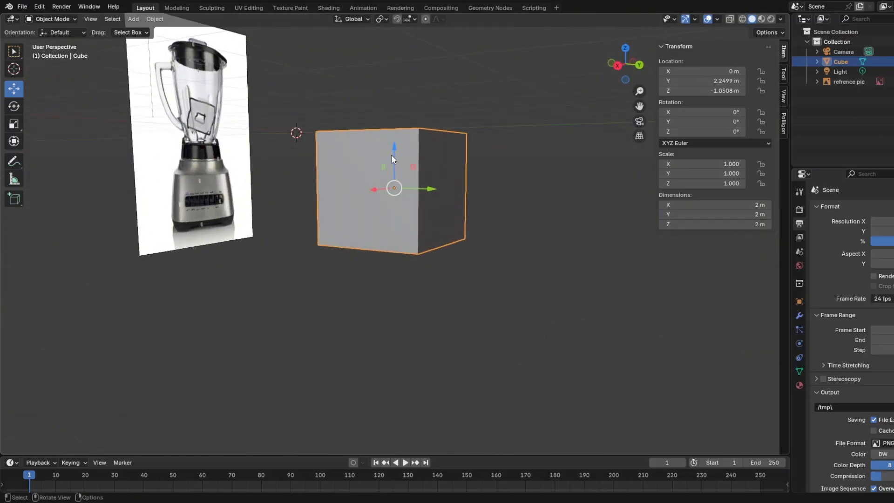
drag(392, 154, 392, 186)
In Edit Mode, scale the cube's top face to about 0.9 so that the sides taper upward.
click(56, 19)
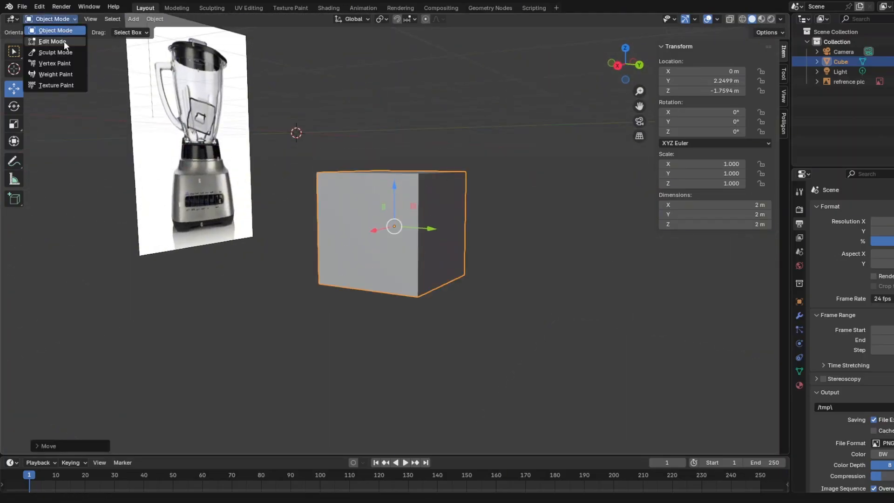
click(63, 41)
middle_drag(375, 326, 408, 356)
click(491, 380)
middle_drag(412, 230, 333, 228)
scroll(356, 135, up, 2)
middle_drag(365, 129, 271, 106)
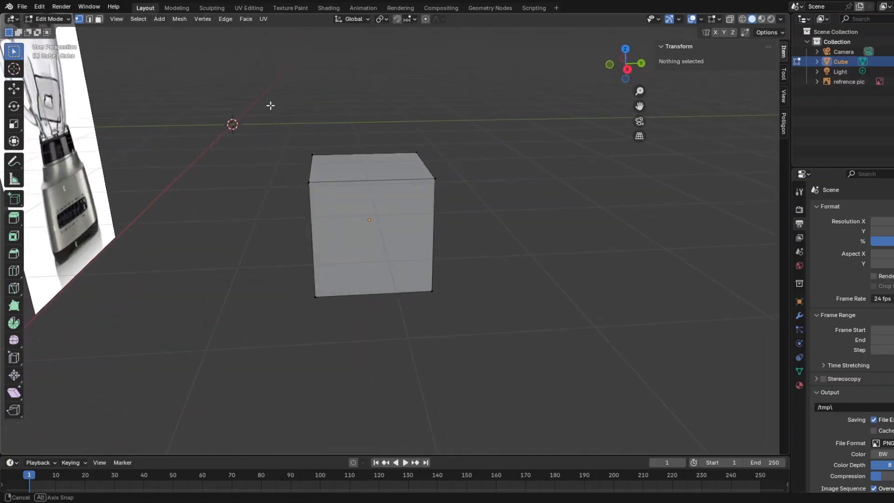
drag(295, 130, 468, 217)
middle_drag(469, 217, 488, 406)
key(s)
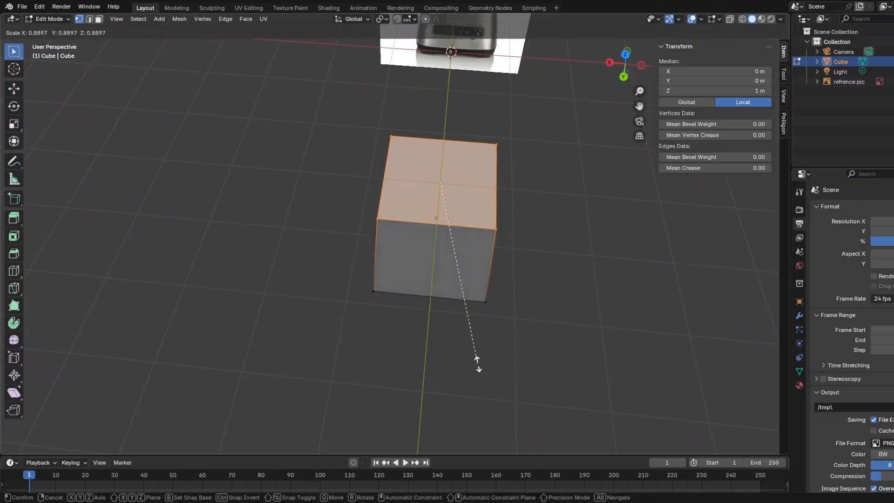
click(476, 363)
middle_drag(476, 363, 599, 303)
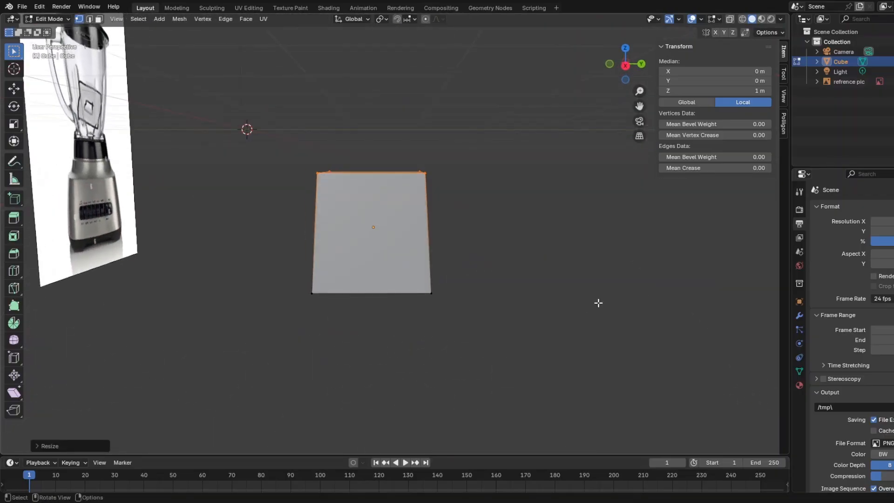
key(s)
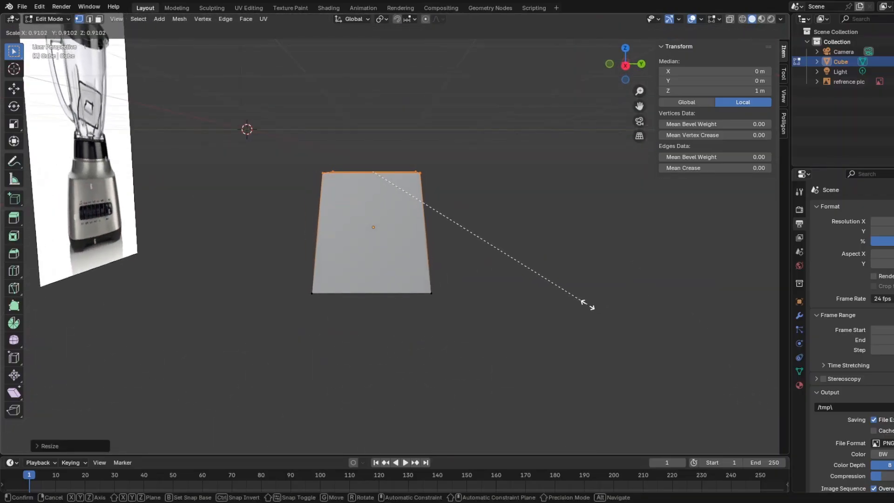
right_click(587, 305)
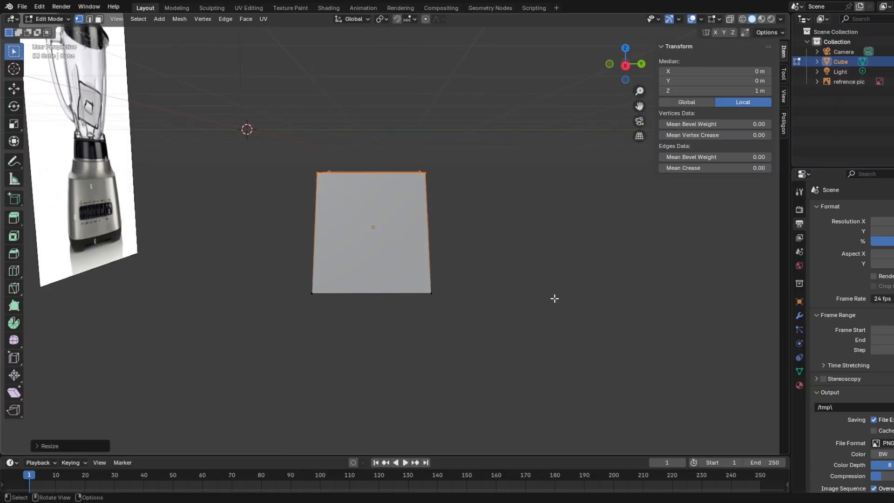
Lower the top face to about local Z 0.59 m and extrude it into a tier scaled to about 0.81 and raised to about 0.75 m.
click(14, 89)
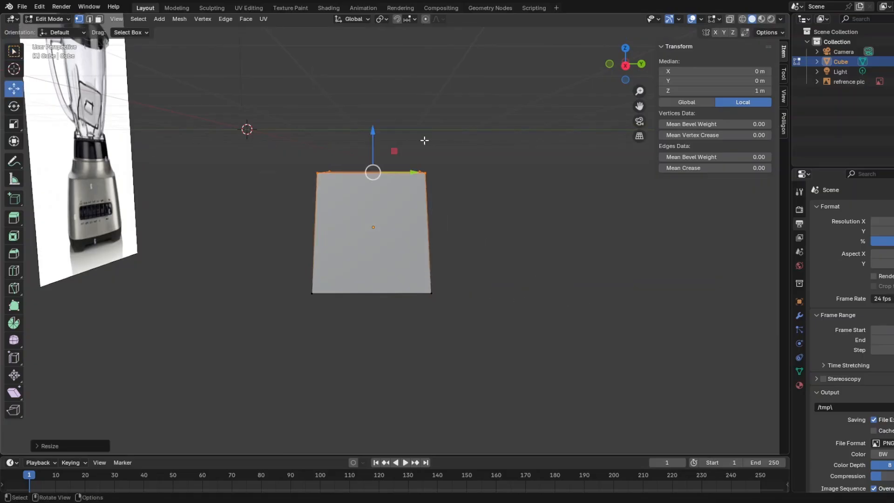
drag(369, 136, 375, 168)
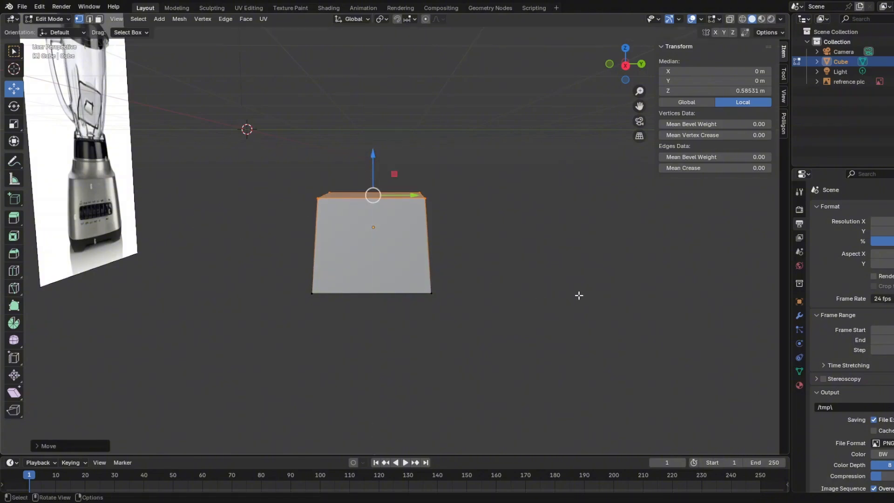
key(s)
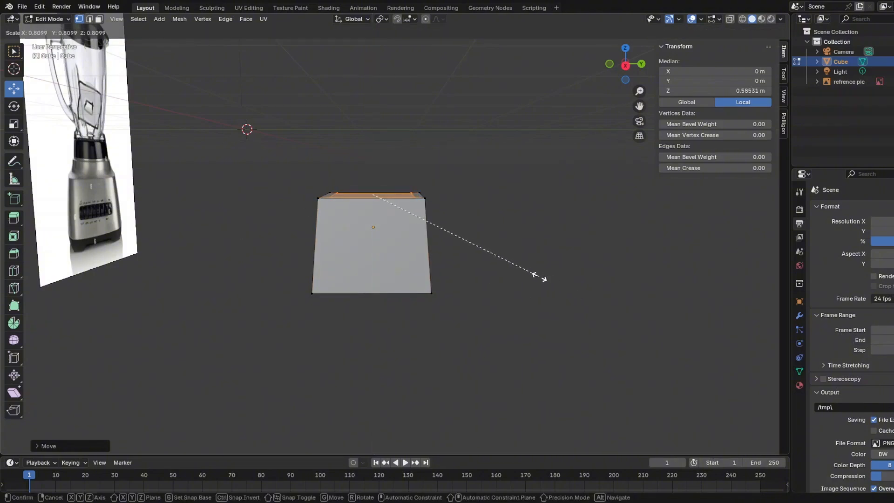
click(540, 276)
drag(374, 163, 374, 151)
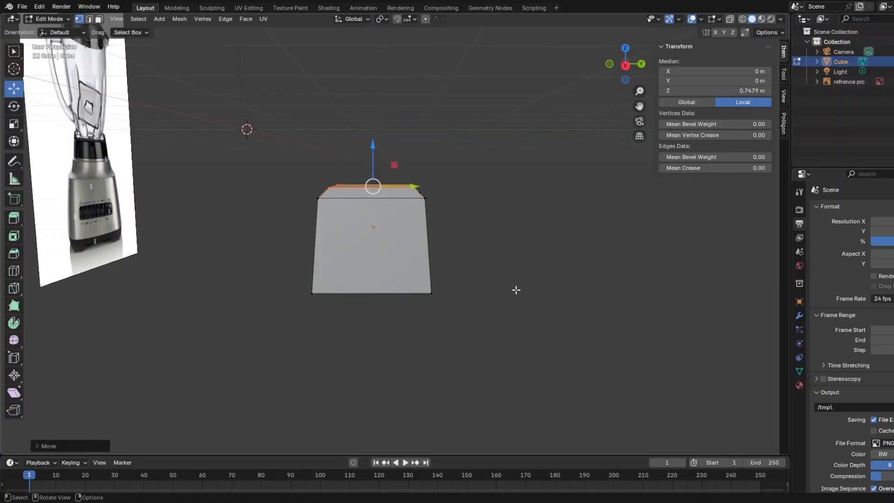
Extrude the top face again into a second tier, scale it to about 0.92 and raise it slightly.
key(s)
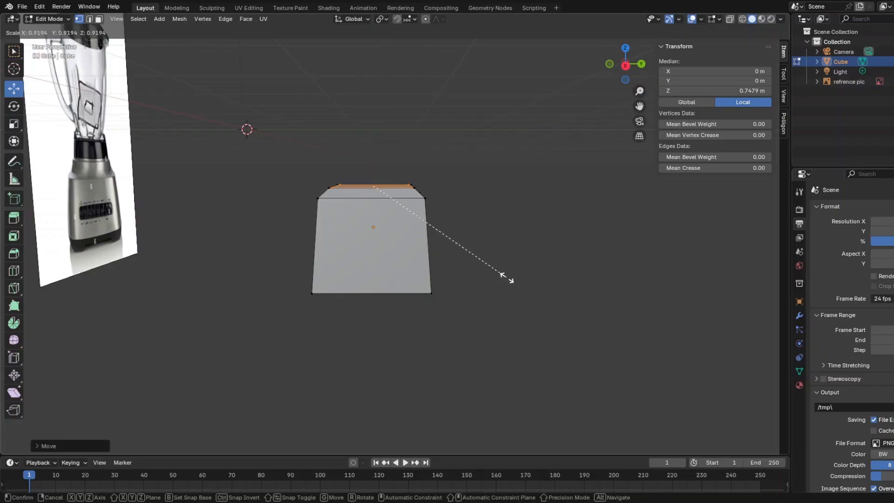
click(504, 274)
scroll(503, 274, up, 1)
middle_drag(504, 274, 427, 289)
drag(427, 155, 420, 130)
middle_drag(505, 334, 544, 362)
click(495, 337)
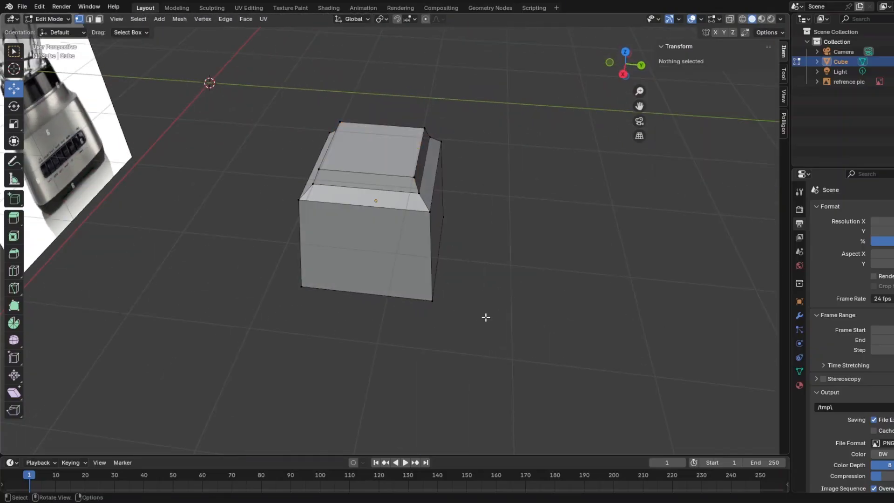
Compare the tiered base mesh with the motor base in the reference picture from several angles.
middle_drag(447, 227, 446, 274)
scroll(475, 293, up, 5)
scroll(405, 219, down, 6)
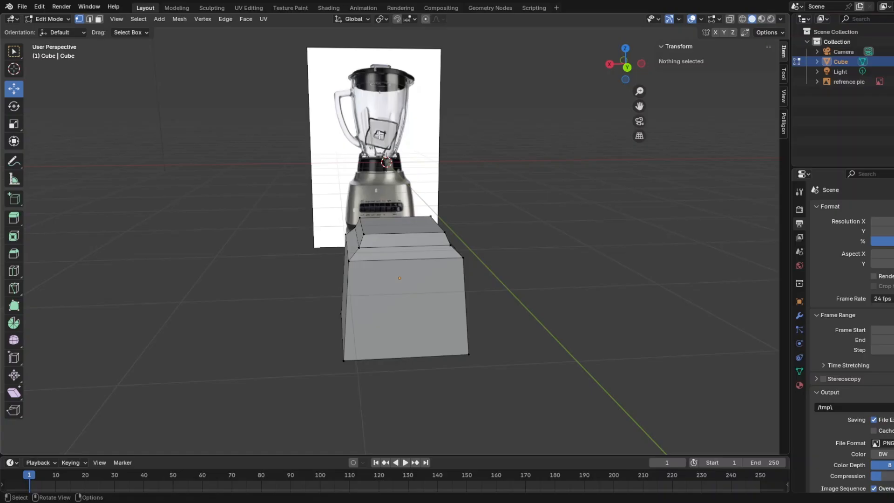
scroll(443, 261, up, 4)
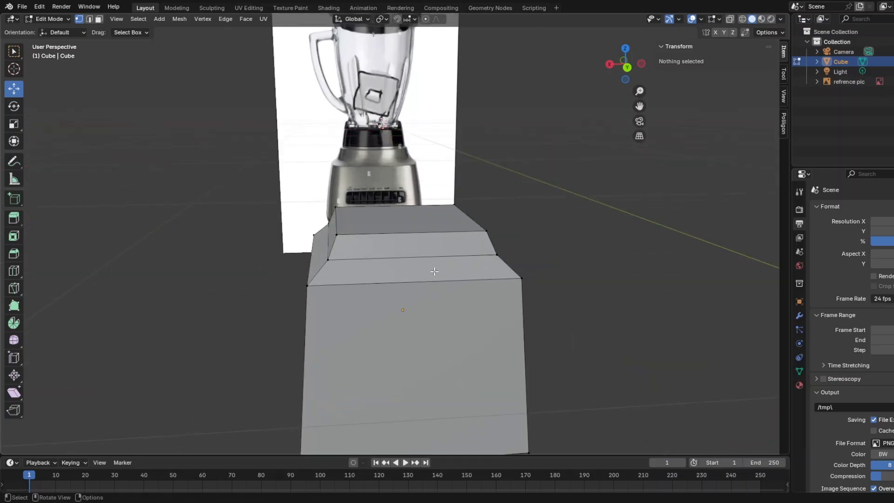
middle_drag(443, 261, 413, 273)
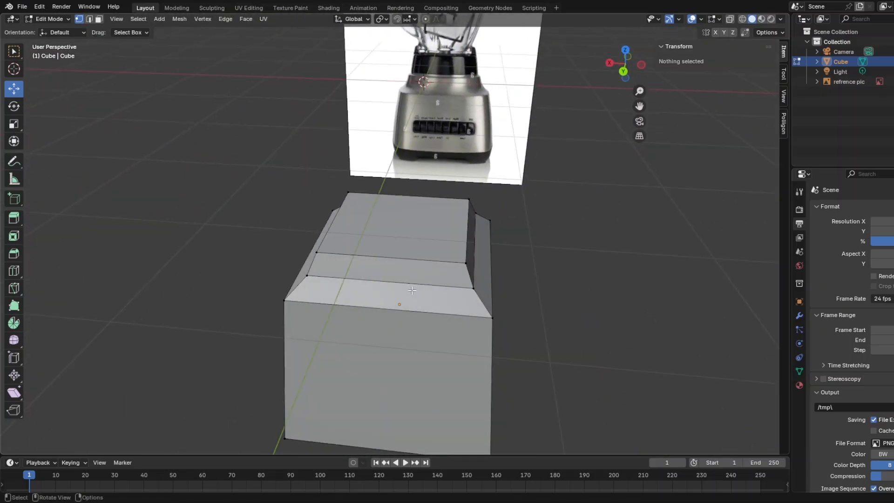
scroll(366, 280, down, 4)
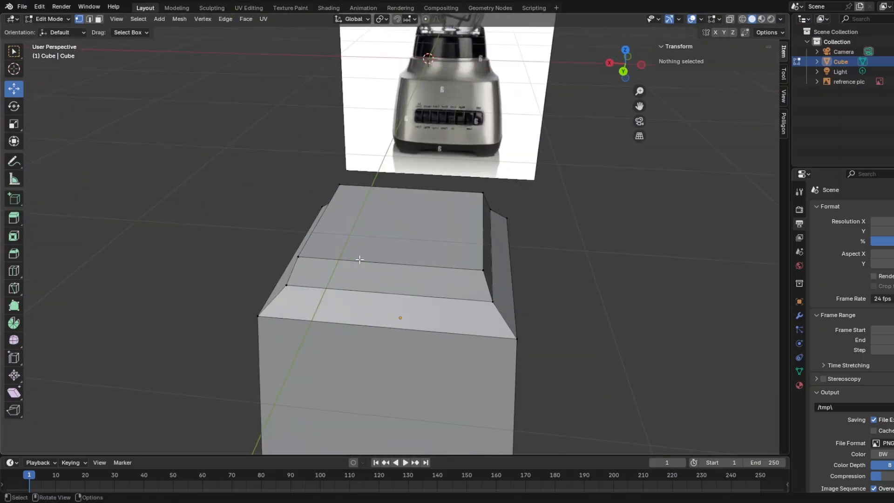
middle_drag(367, 280, 342, 249)
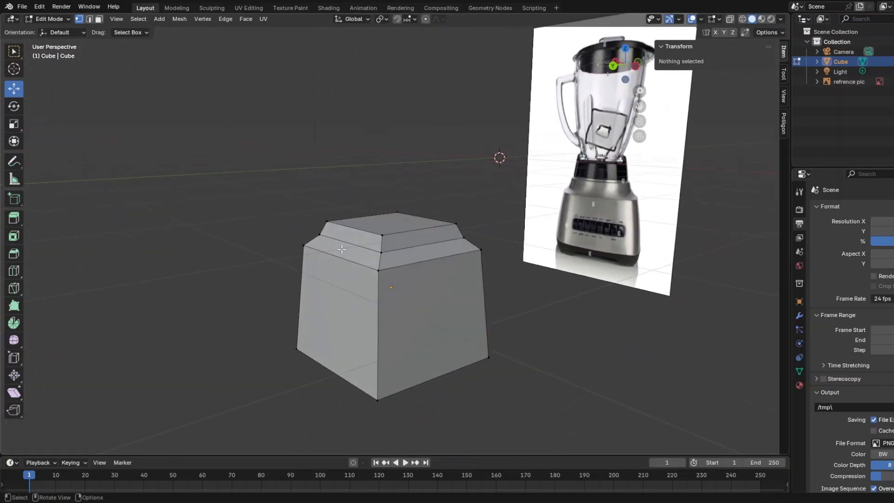
Cut four rounded foot outlines with the Knife tool near the corners of the mesh's bottom face.
middle_drag(523, 283, 570, 325)
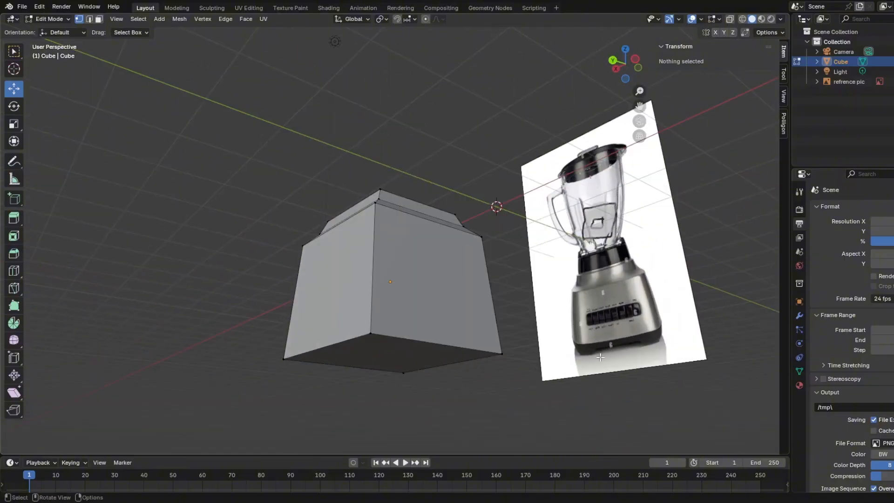
middle_drag(601, 358, 511, 306)
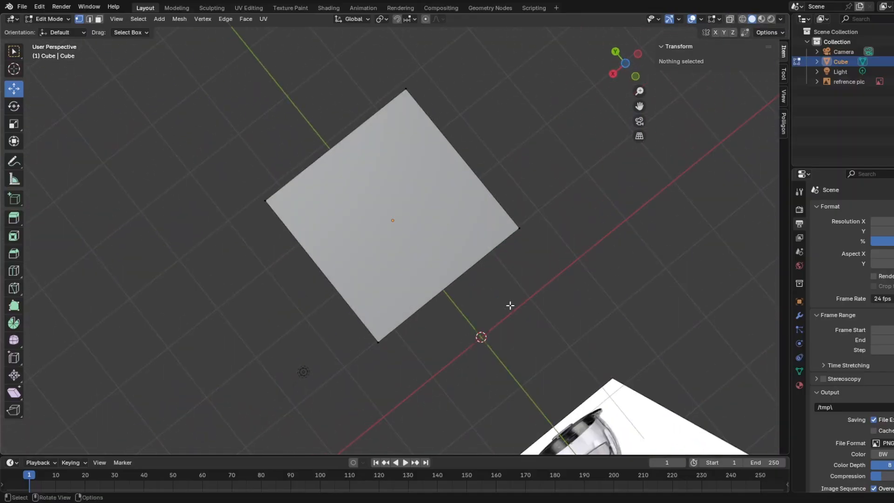
click(14, 287)
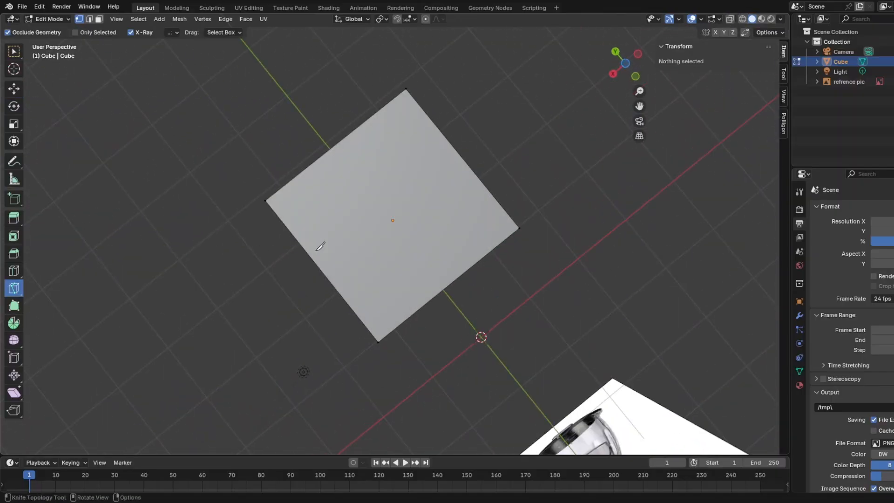
click(282, 220)
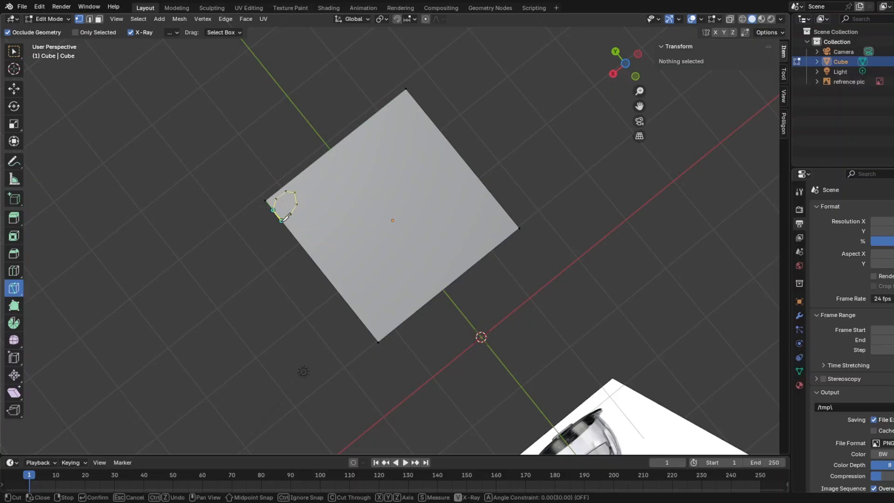
click(281, 221)
click(409, 123)
click(479, 238)
click(394, 318)
middle_drag(394, 319, 396, 177)
key(Return)
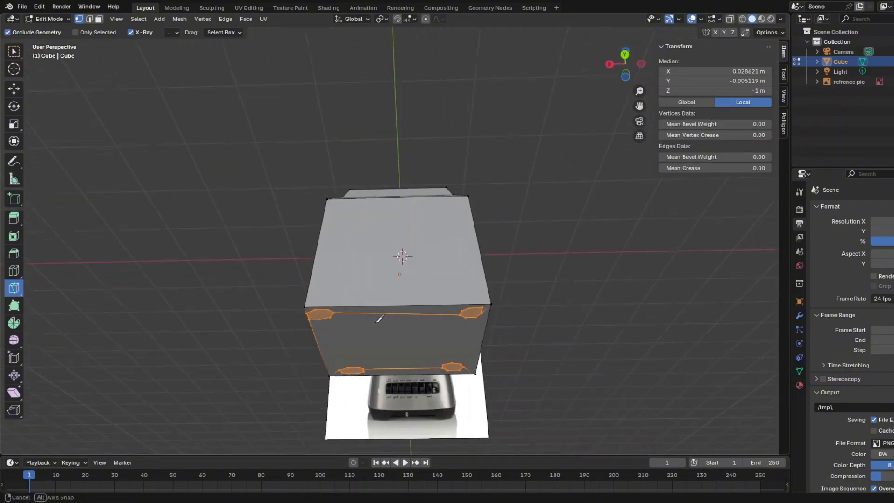
Move the four cut foot outlines down along Z to about local Z -1.019 m and clear the selection.
click(14, 89)
middle_drag(298, 326, 322, 325)
middle_drag(407, 336, 473, 346)
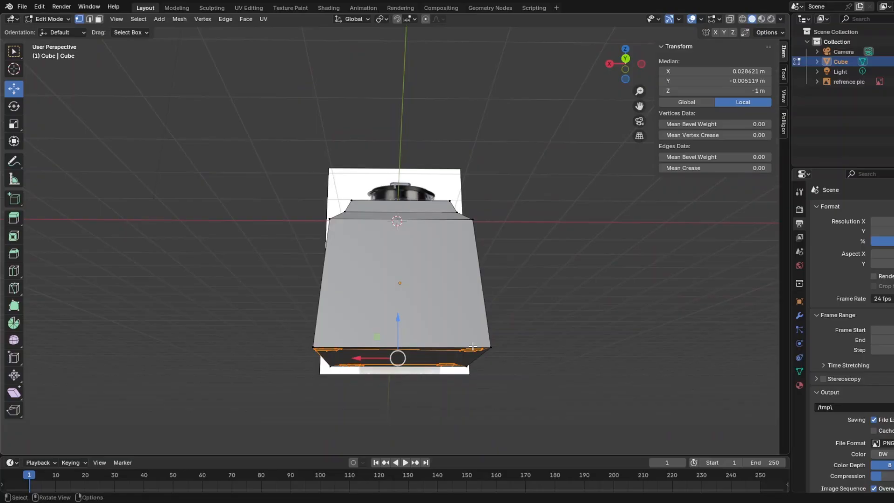
key(g)
key(z)
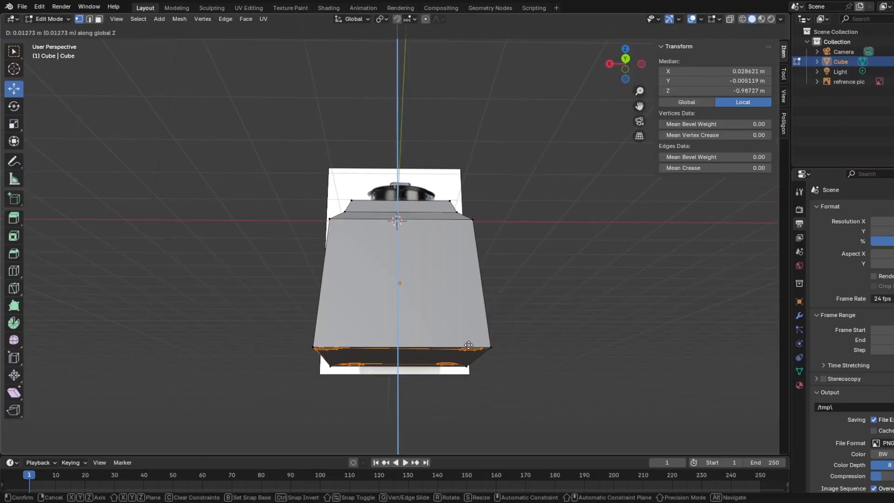
click(467, 350)
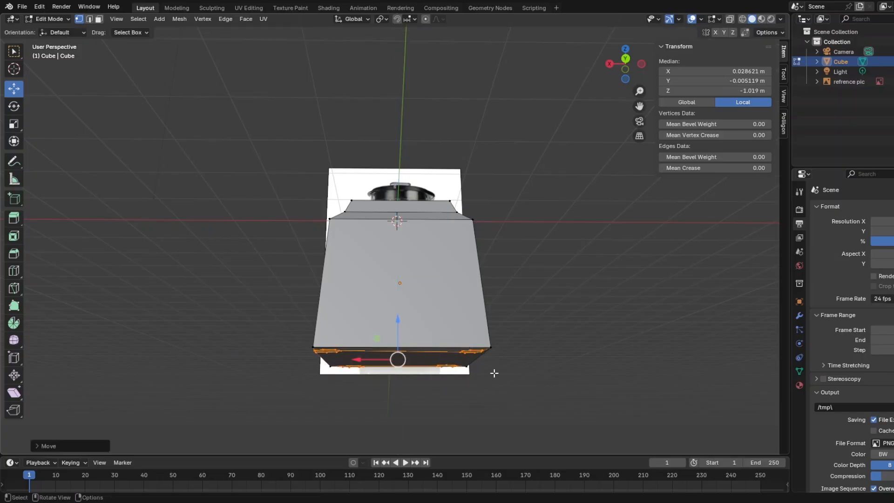
middle_drag(495, 373, 573, 312)
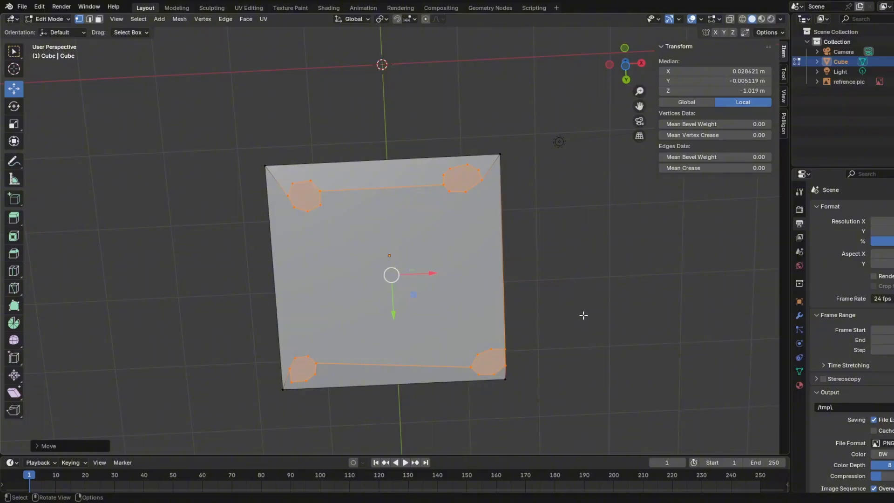
click(584, 315)
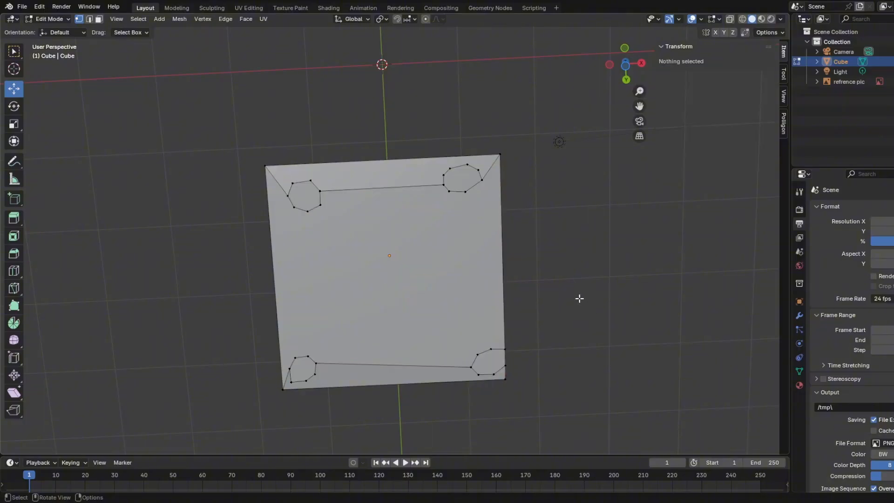
Knife a slightly larger outline around each of the four foot outlines on the bottom face.
drag(438, 162, 482, 207)
click(578, 230)
click(18, 289)
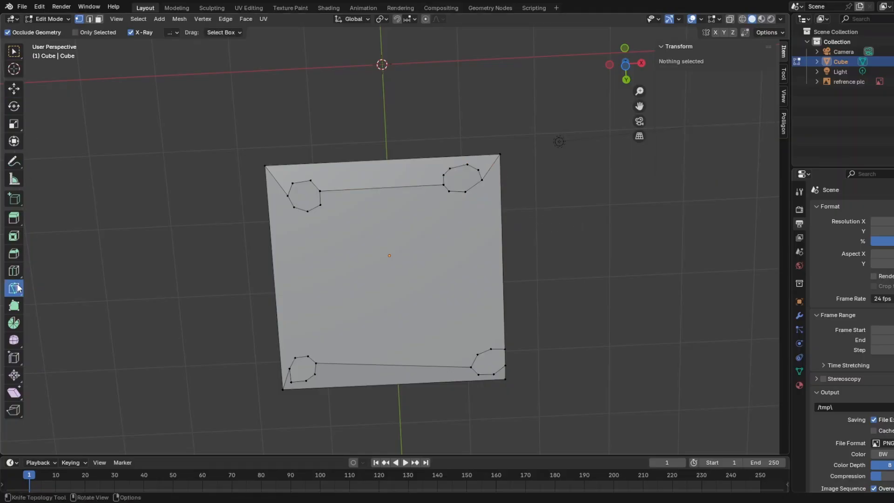
shift+middle_drag(279, 299, 355, 240)
key(k)
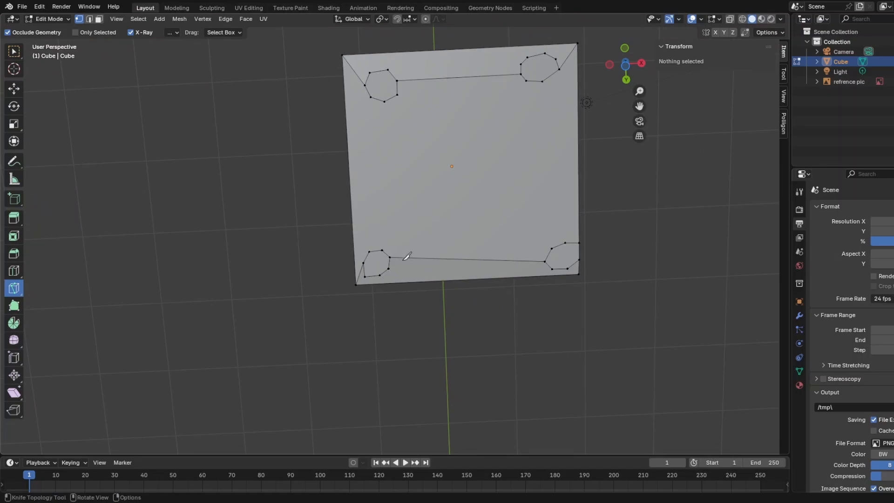
click(378, 245)
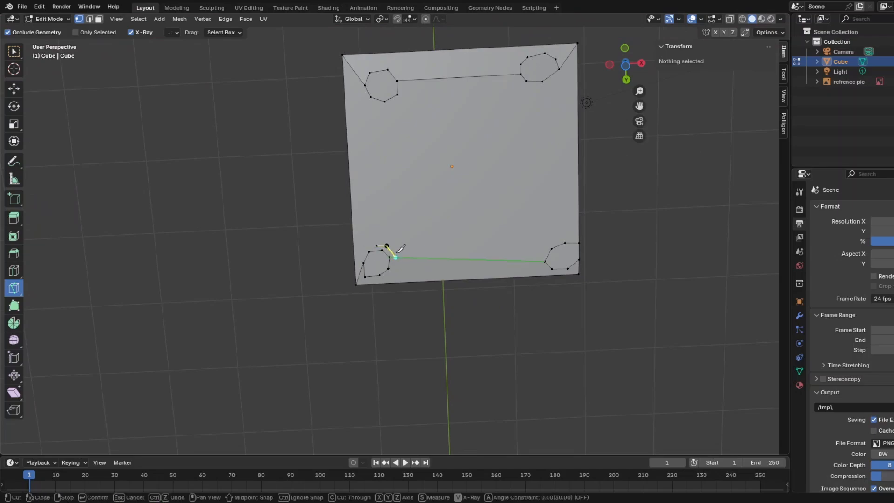
click(395, 257)
click(369, 284)
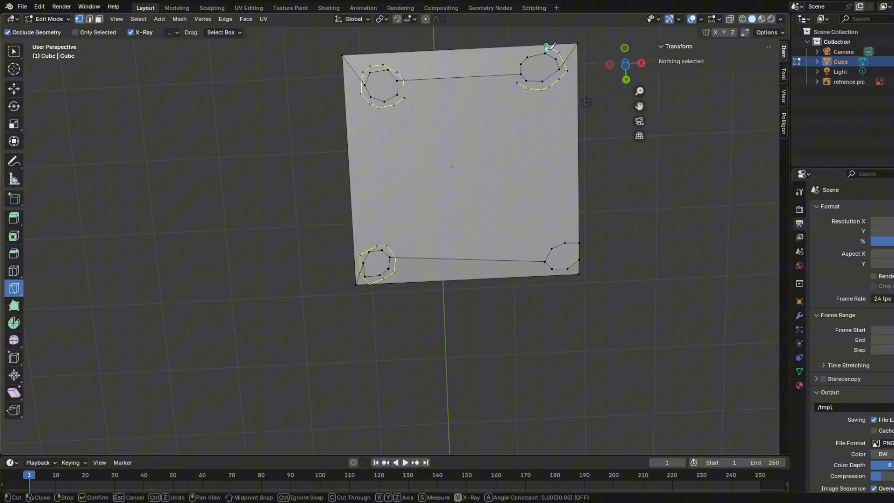
click(579, 235)
click(550, 240)
click(541, 254)
click(539, 269)
click(555, 275)
key(Return)
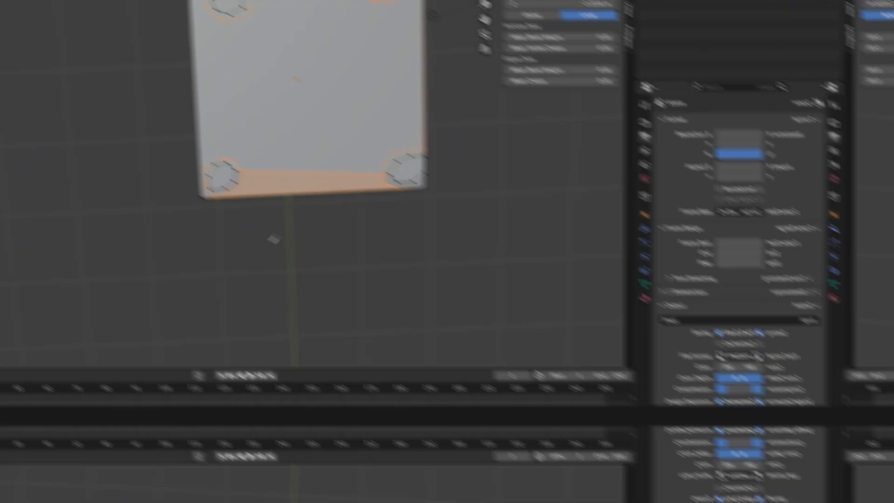
middle_drag(424, 328, 164, 193)
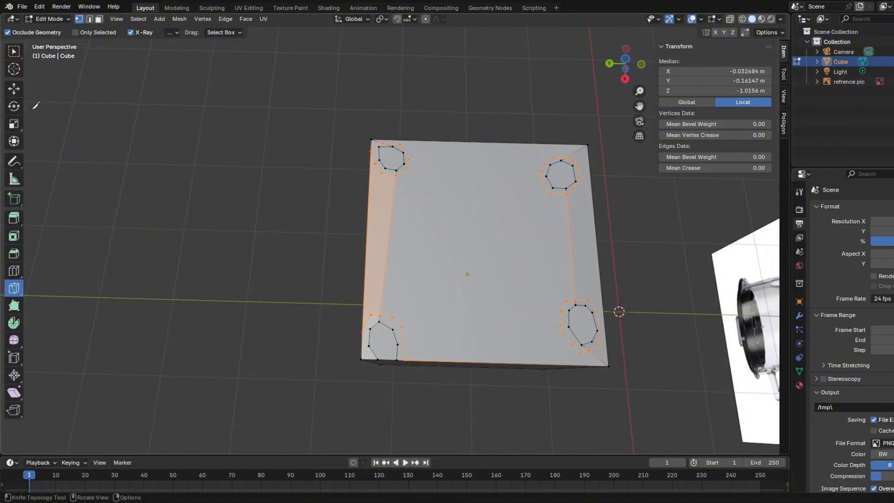
Select the inner vertices of all four foot outlines and lower them along Z to about local Z -1.12 m to form feet.
click(13, 90)
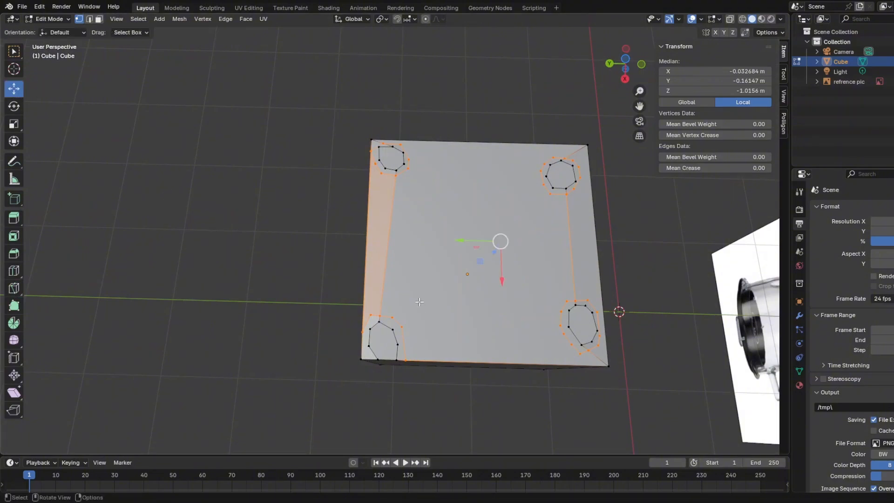
click(395, 362)
click(397, 342)
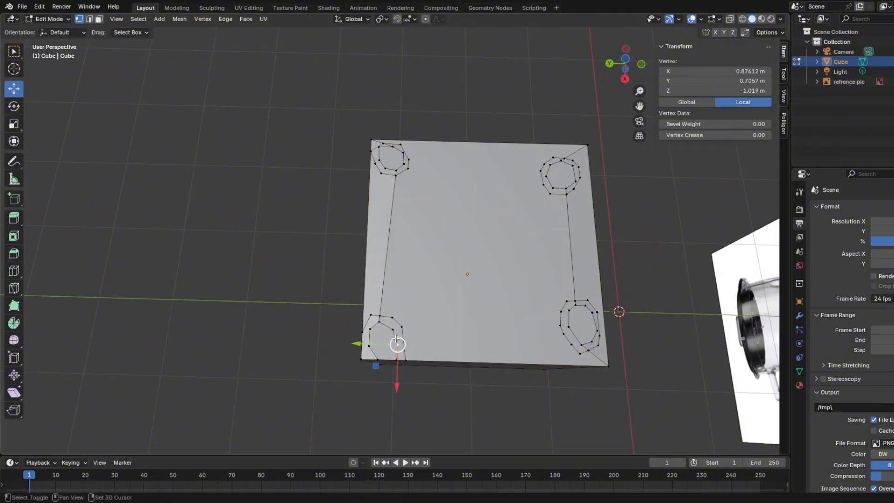
shift+click(396, 360)
shift+click(393, 329)
shift+click(381, 322)
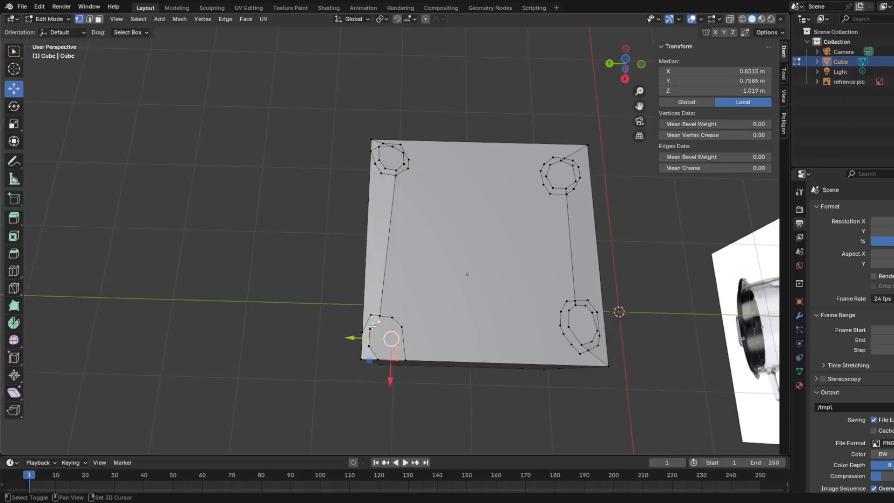
shift+click(367, 330)
drag(368, 341, 370, 350)
shift+click(378, 358)
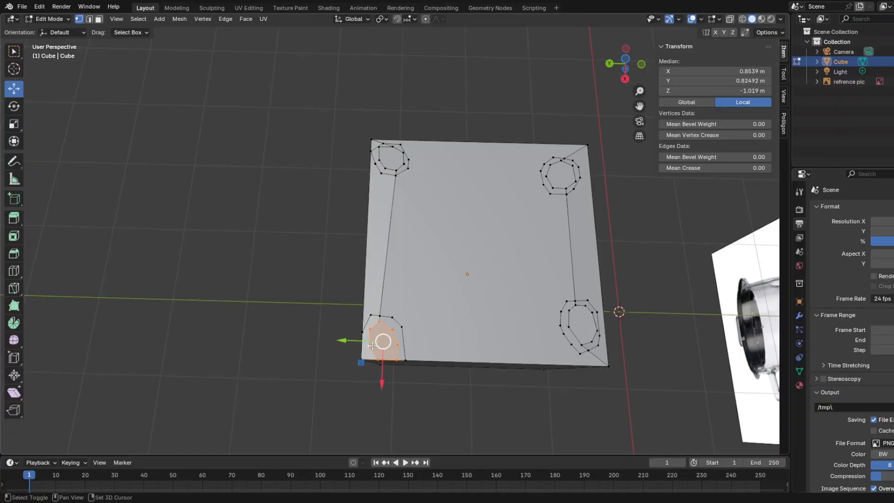
shift+click(396, 171)
shift+click(386, 168)
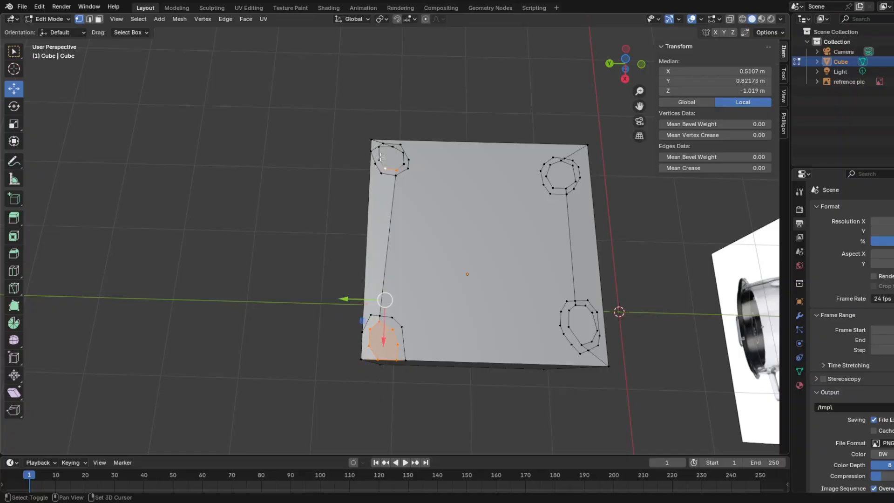
shift+click(379, 159)
shift+click(380, 147)
shift+click(393, 146)
shift+click(404, 152)
shift+click(405, 164)
shift+click(546, 176)
shift+click(592, 342)
shift+click(569, 311)
shift+click(576, 306)
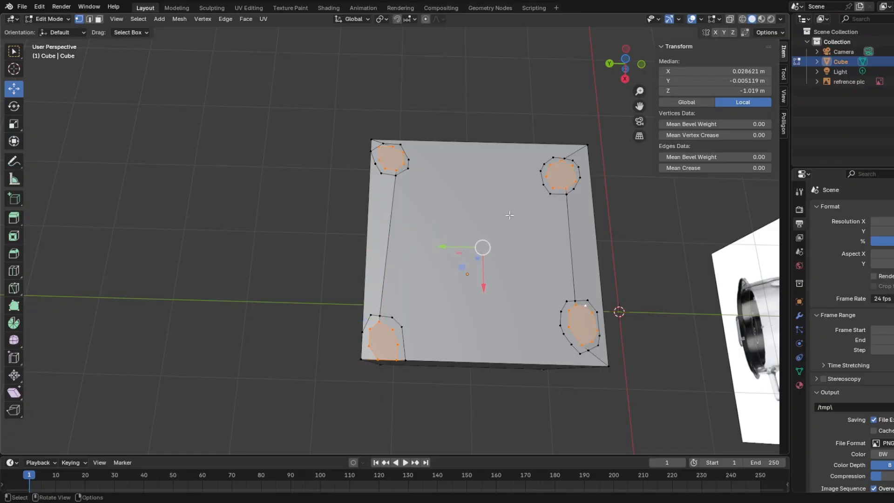
middle_drag(509, 216, 689, 251)
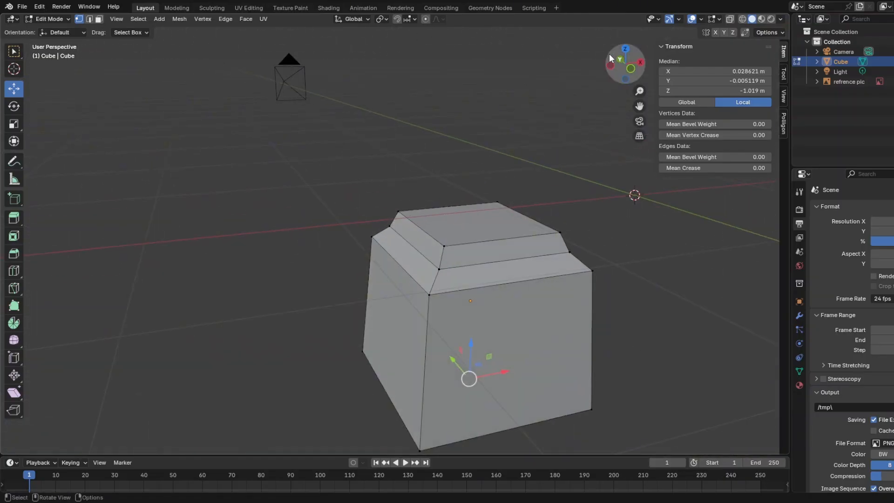
click(621, 59)
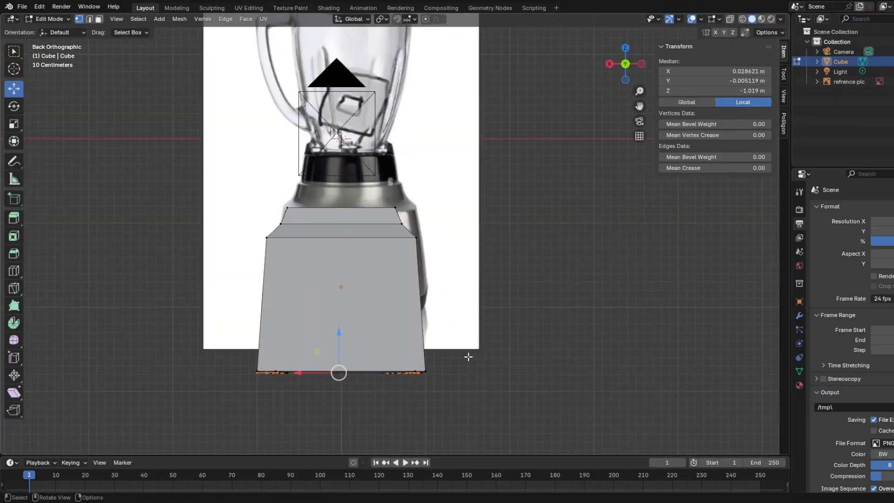
key(g)
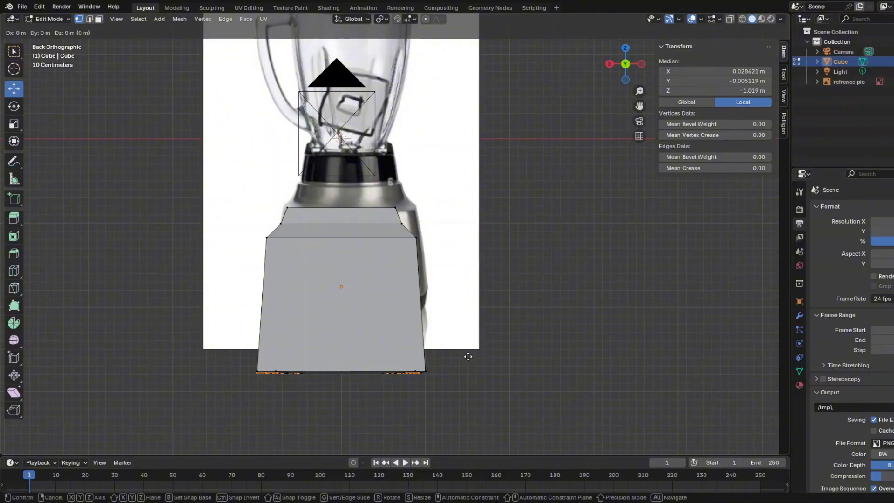
key(z)
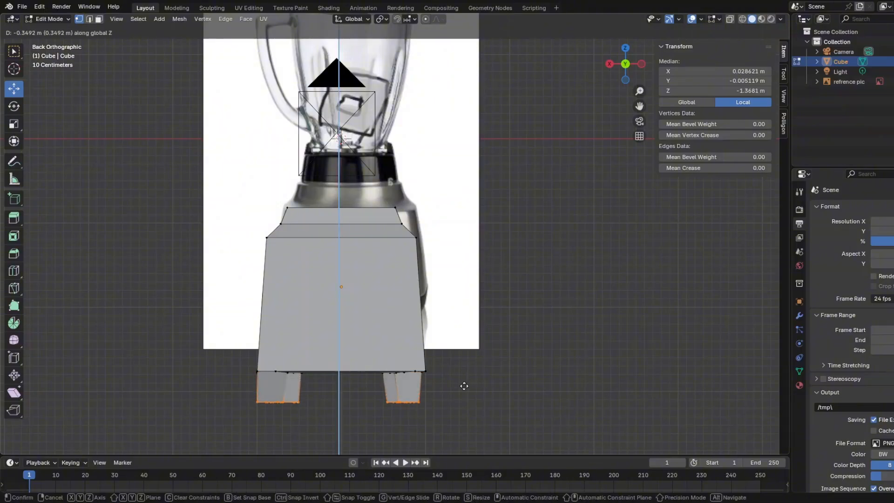
click(467, 365)
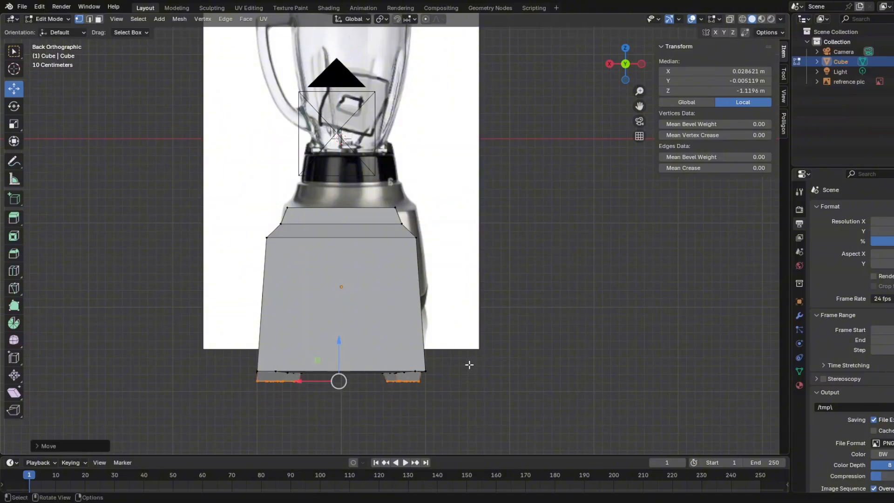
Examine the shape of the four feet under the base from several angles.
middle_drag(467, 366, 429, 380)
drag(279, 389, 281, 376)
click(573, 372)
middle_drag(572, 372, 571, 400)
shift+middle_drag(174, 335, 444, 314)
scroll(337, 296, up, 2)
scroll(465, 319, down, 3)
middle_drag(443, 314, 390, 312)
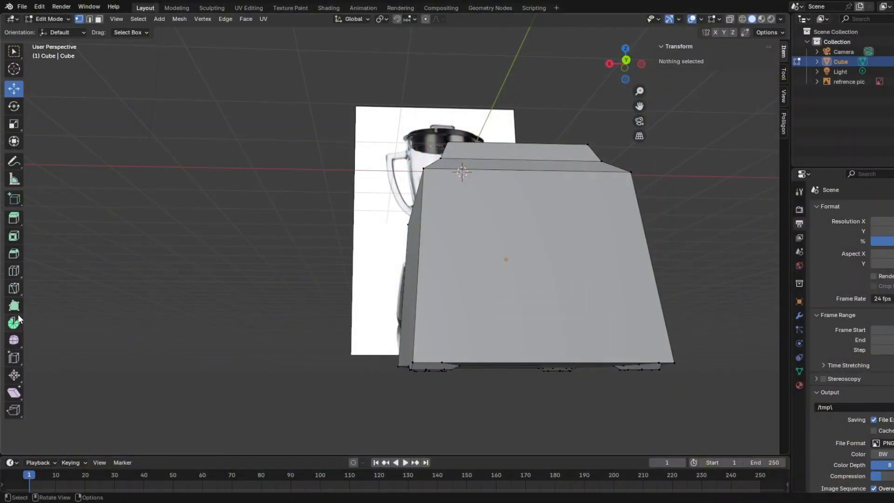
Knife a trim line around the body just above its bottom edge, dipping in the middle of the back face.
click(14, 288)
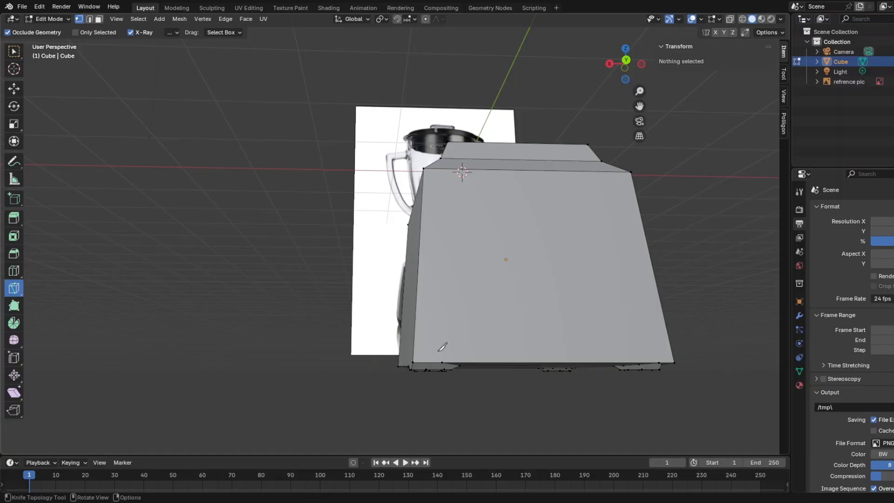
click(415, 343)
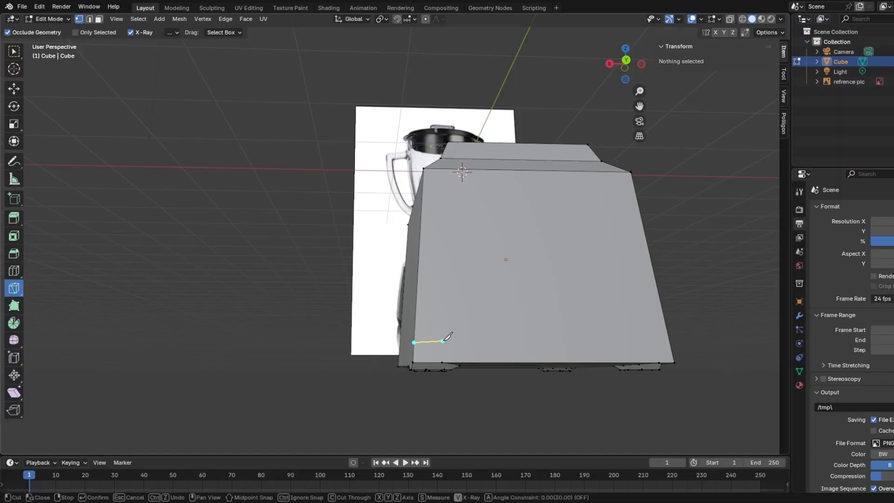
click(471, 344)
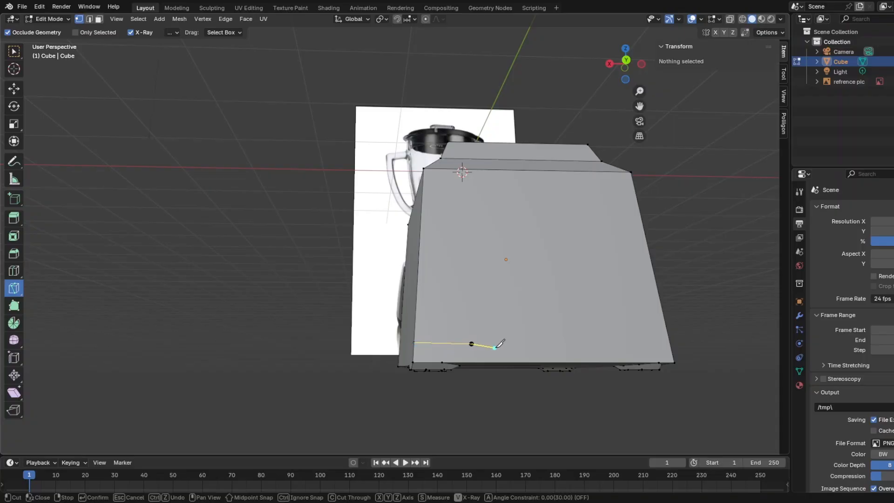
click(521, 351)
click(578, 352)
click(613, 341)
middle_drag(666, 336, 572, 343)
key(Return)
Finish the trim cut and select the whole bottom band with its feet, including the geometry hidden behind the body.
click(15, 92)
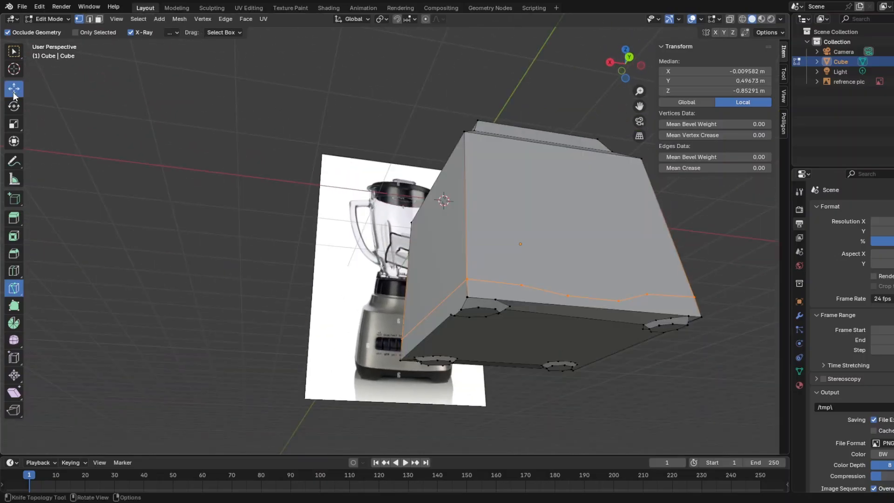
middle_drag(401, 256, 557, 277)
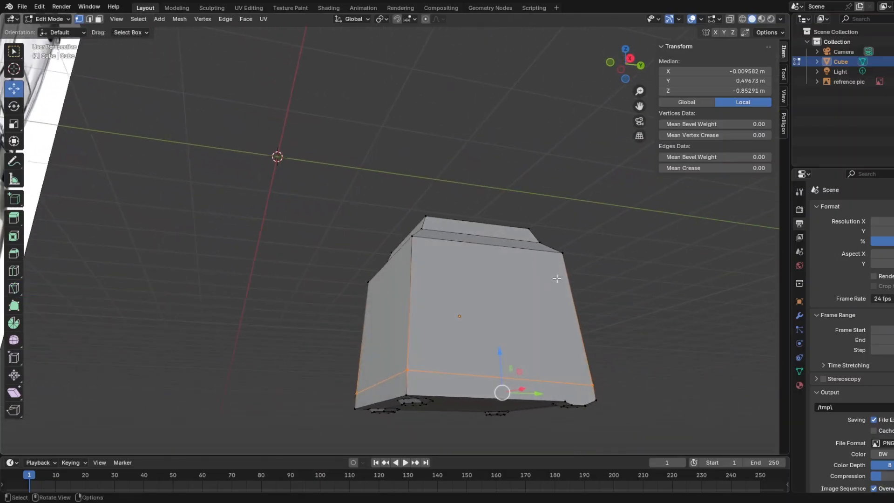
click(730, 19)
middle_drag(491, 357, 467, 361)
drag(406, 313, 703, 431)
middle_drag(703, 431, 577, 364)
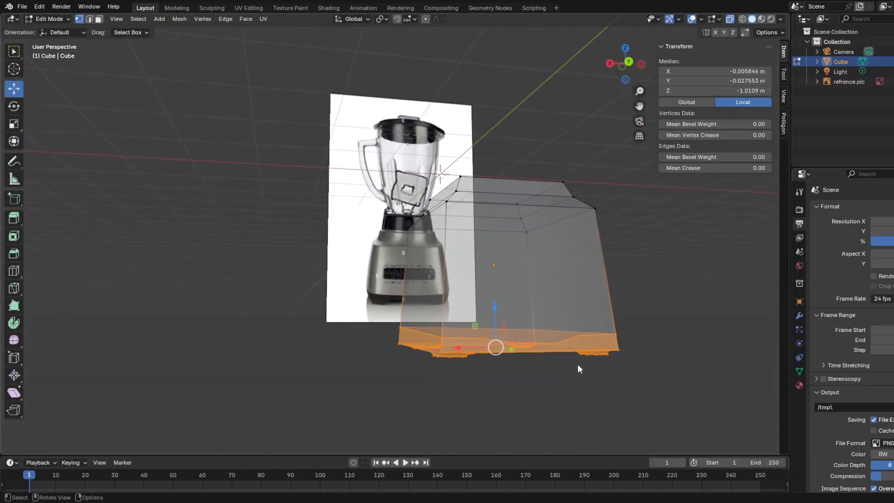
click(730, 18)
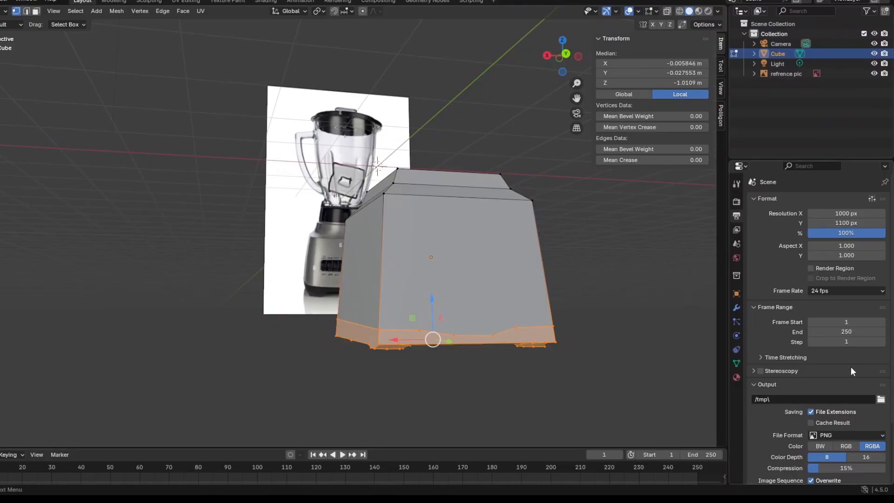
Create a new material on the base and name it "base matirl".
click(736, 377)
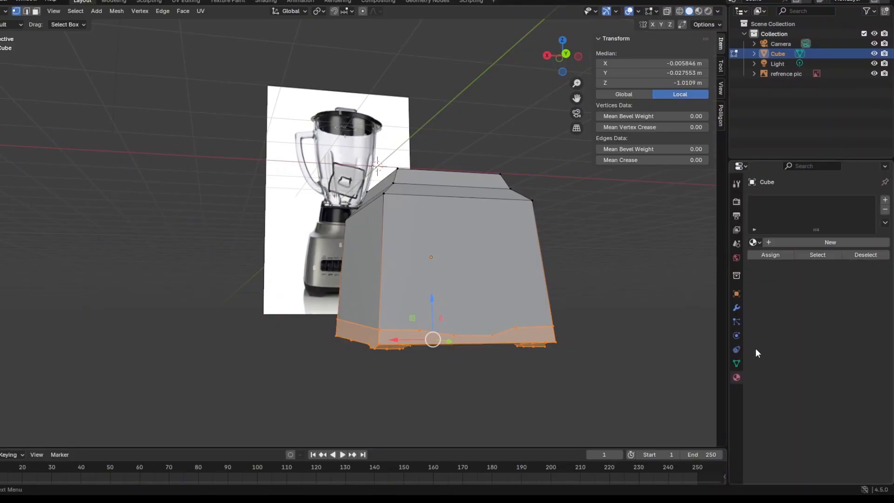
click(808, 243)
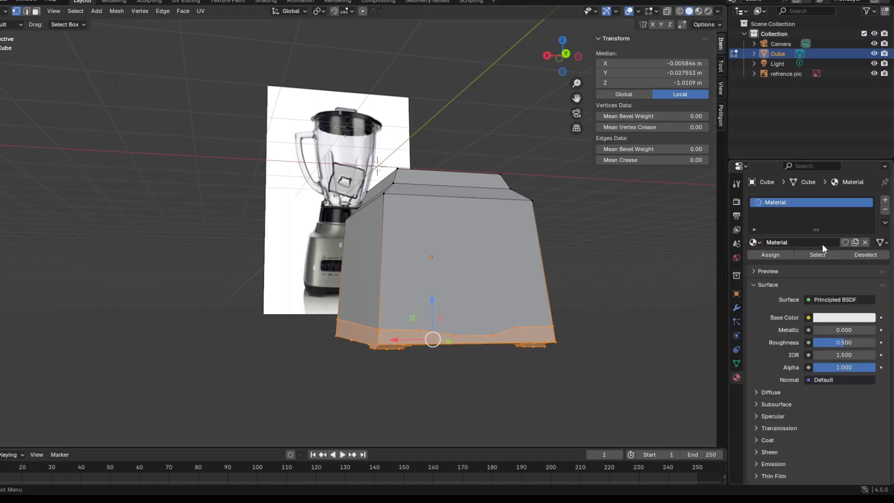
click(800, 242)
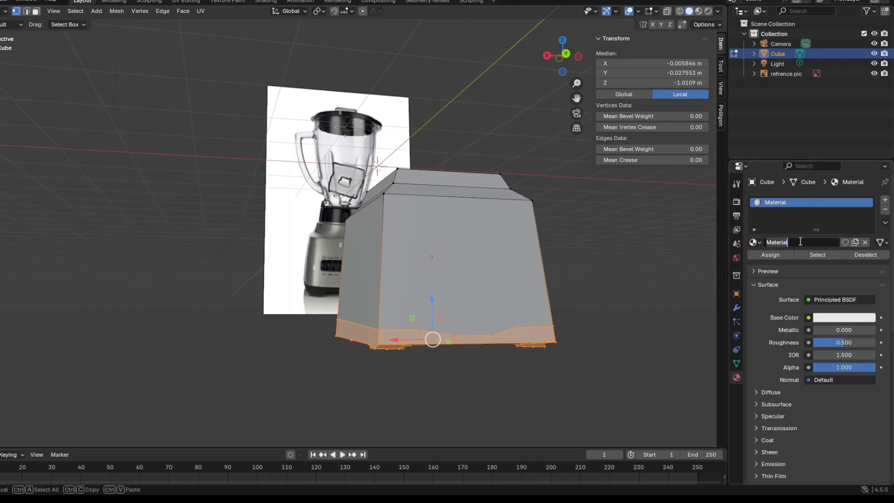
text(base matirl)
key(Return)
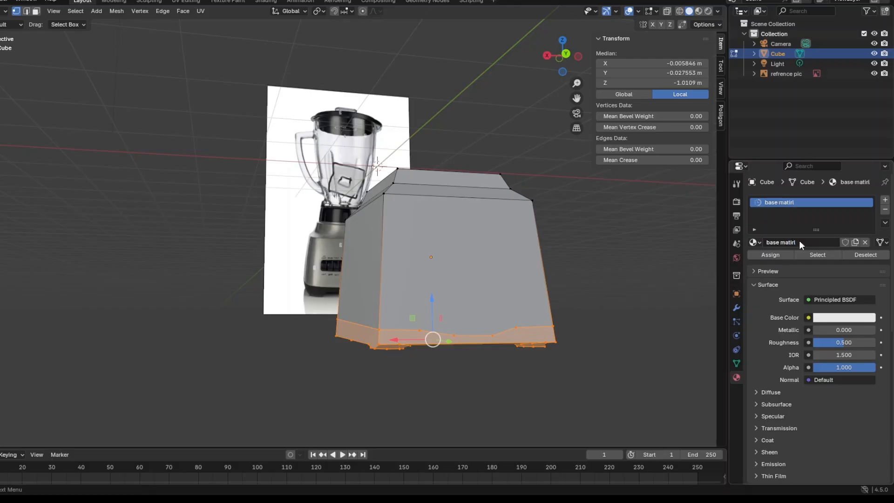
Add a second material slot with a new material named "rubber".
click(807, 240)
click(835, 232)
click(884, 201)
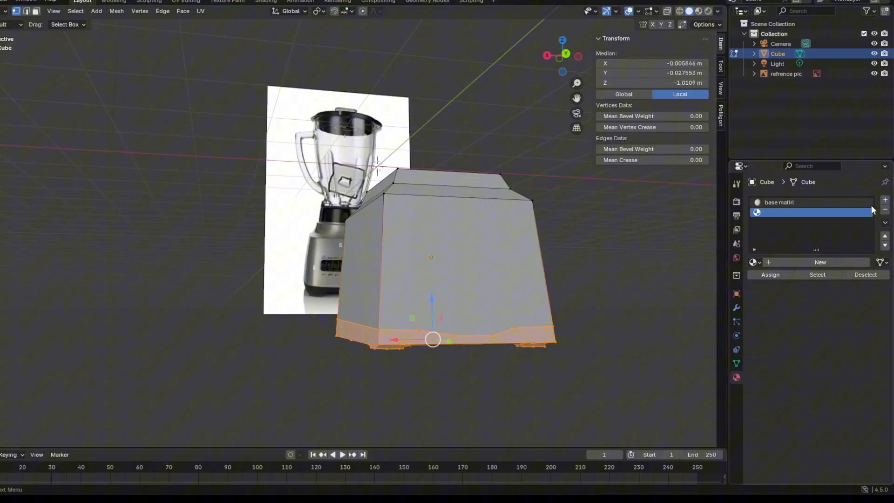
click(830, 263)
double_click(819, 263)
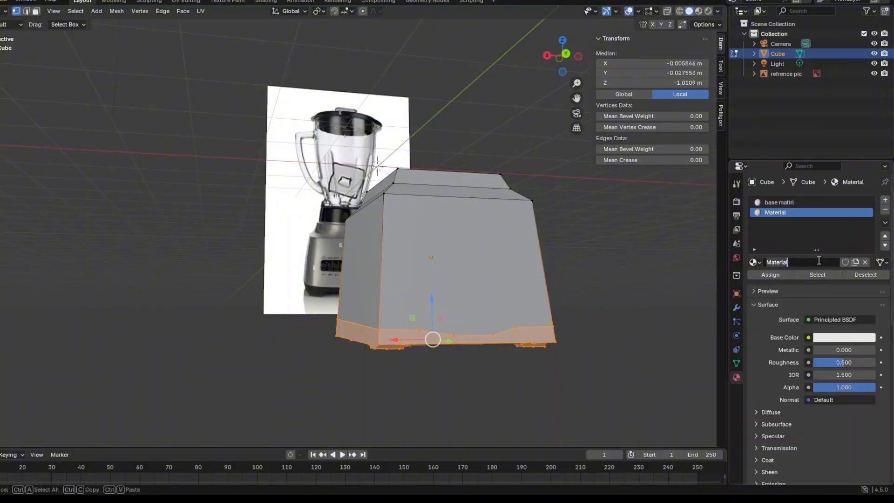
key(BackSpace)
text(rubber)
key(Return)
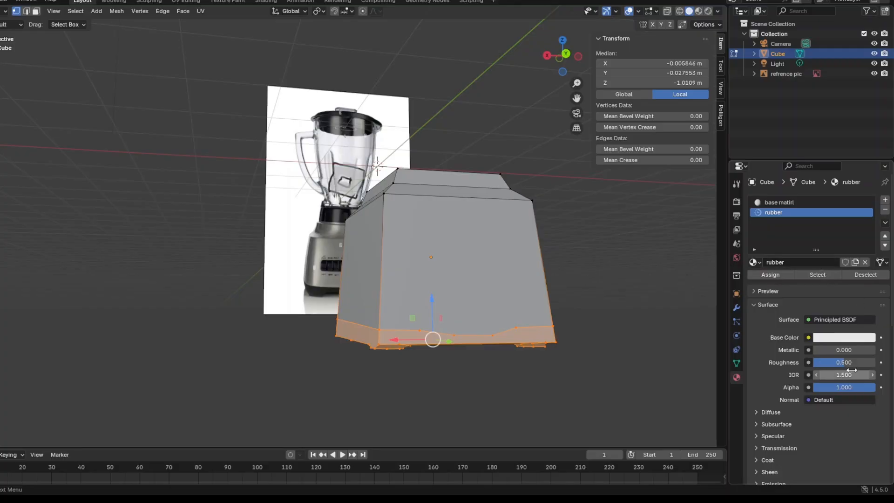
Set the rubber material's roughness to 0.937 and darken its base color to near black.
drag(844, 363, 876, 362)
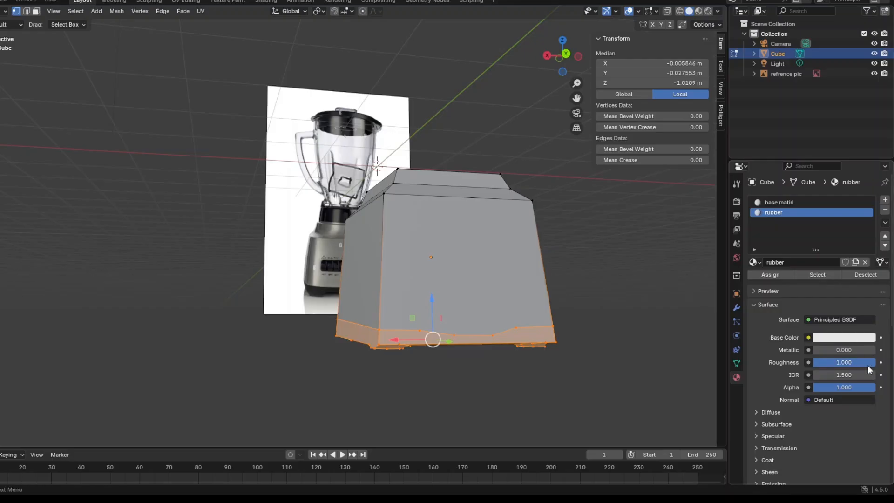
drag(873, 363, 871, 363)
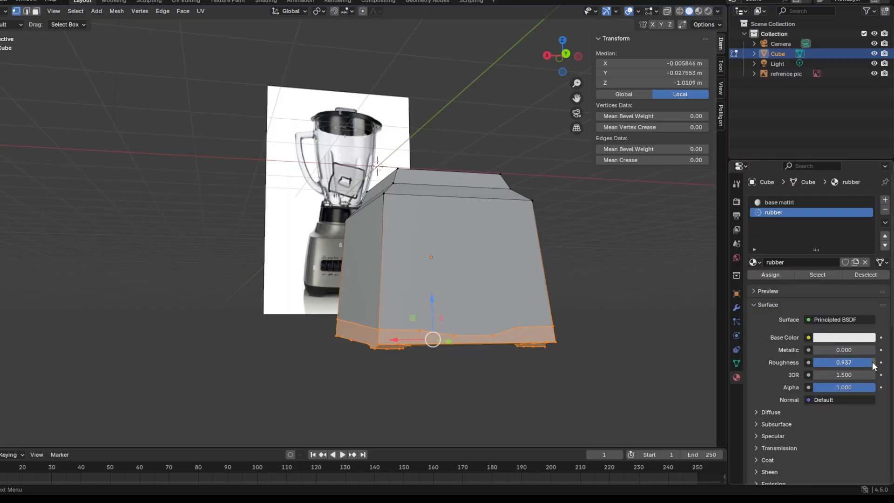
click(859, 337)
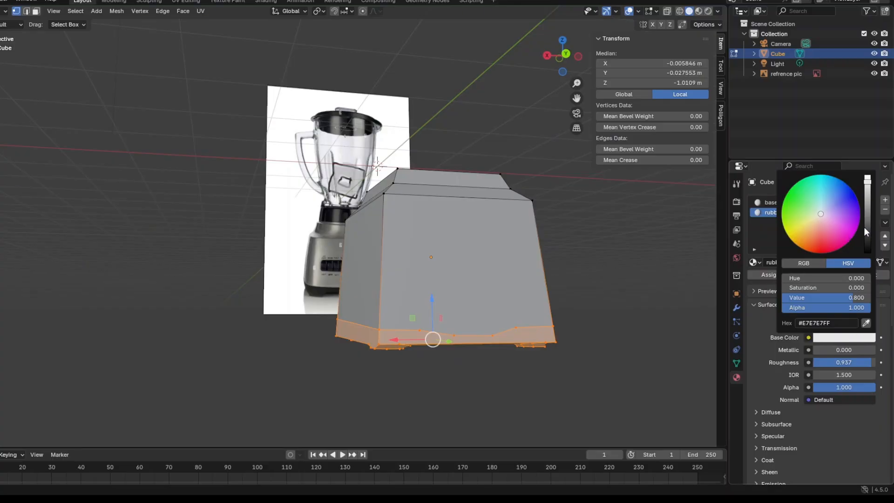
drag(865, 232, 867, 245)
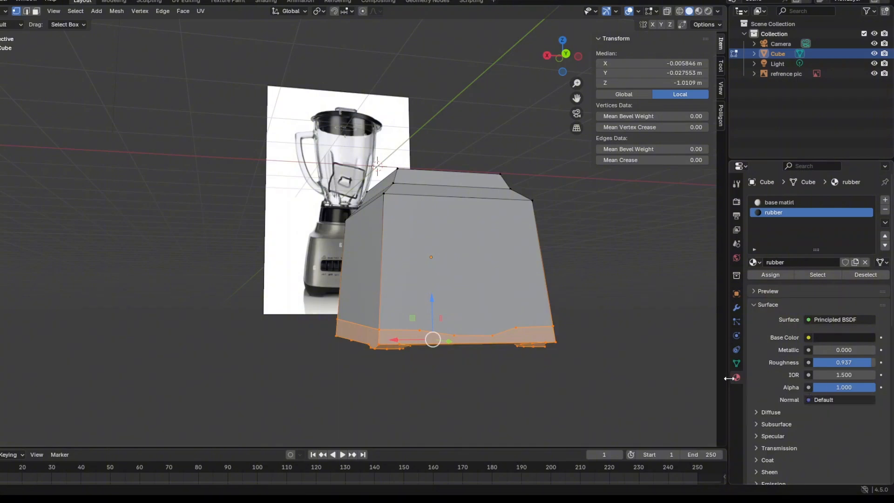
Assign the rubber material to the selected bottom band and feet, and check it in Object Mode with Material Preview shading.
scroll(806, 381, down, 6)
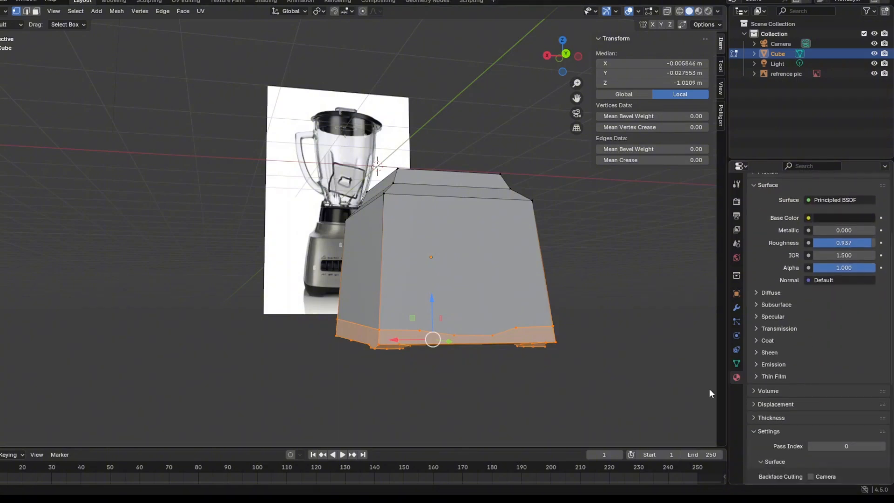
middle_drag(710, 393, 607, 377)
scroll(795, 280, up, 6)
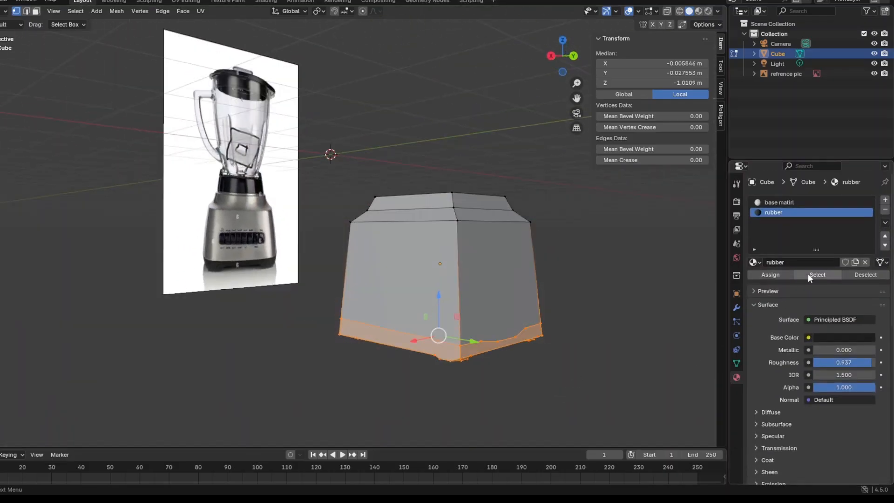
click(784, 275)
click(3, 11)
click(12, 21)
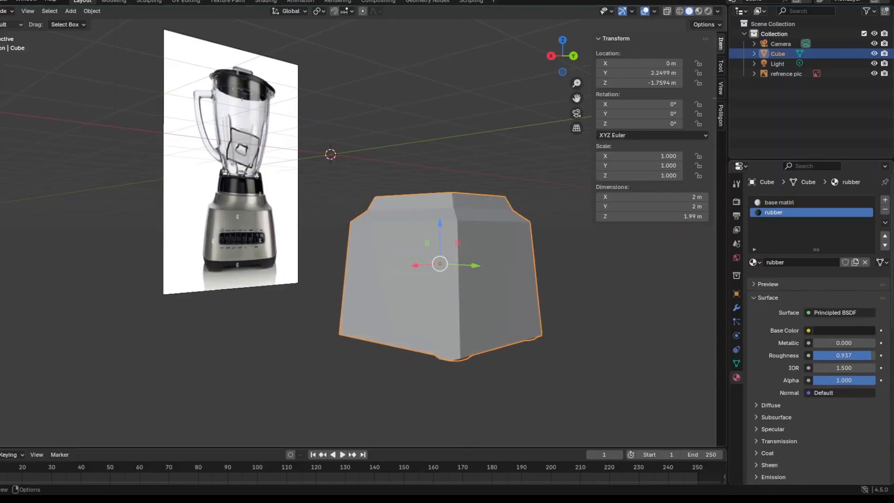
click(699, 10)
mouse_move(595, 309)
middle_down()
mouse_move(545, 287)
mouse_move(553, 231)
mouse_move(581, 283)
mouse_move(550, 299)
mouse_move(575, 299)
mouse_move(496, 308)
middle_up()
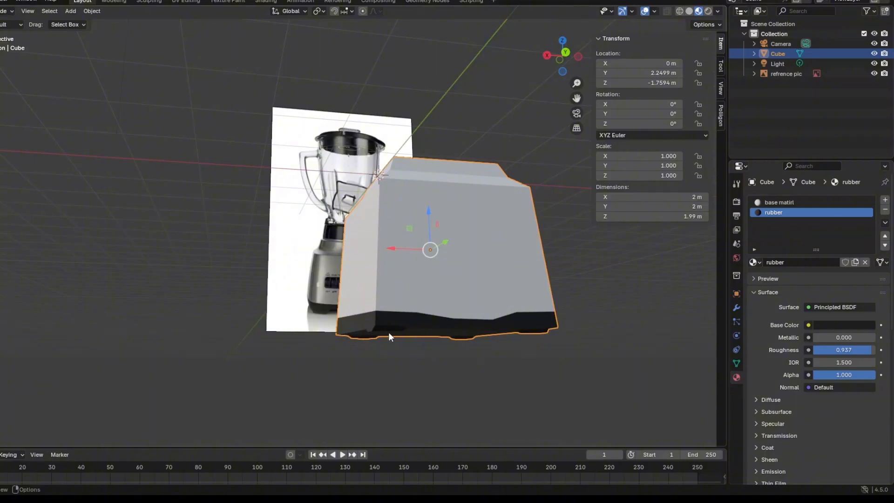
middle_drag(389, 333, 429, 334)
middle_drag(263, 303, 373, 326)
scroll(349, 356, down, 3)
In Edit Mode, knife a closed rounded-rectangle panel outline into the lower middle of the face with the dipped trim line.
click(4, 15)
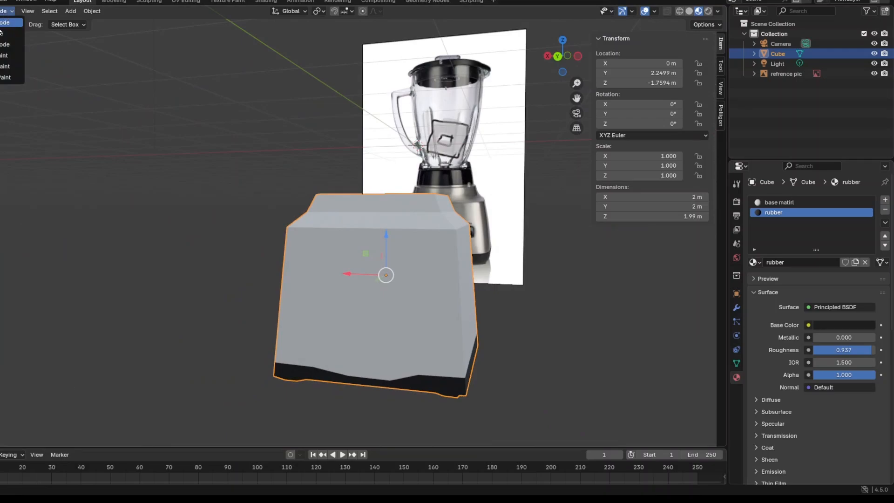
click(10, 34)
middle_drag(589, 336, 82, 205)
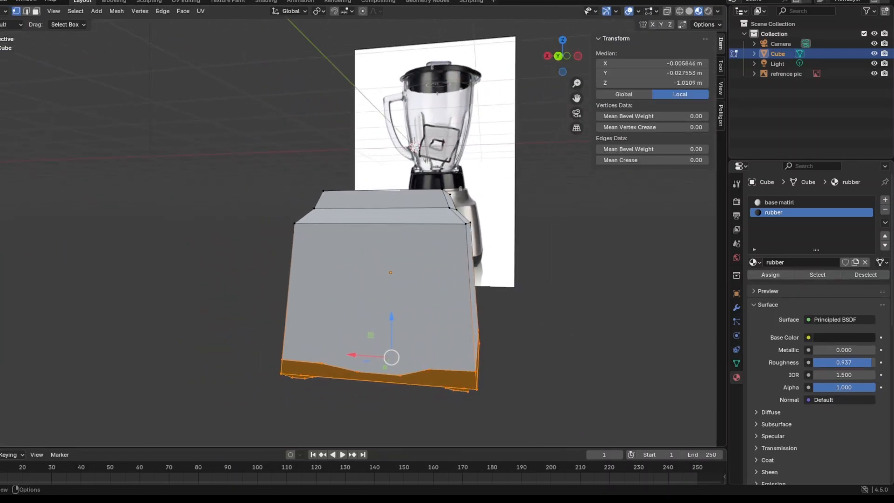
click(1, 275)
scroll(340, 344, up, 3)
middle_drag(339, 344, 319, 326)
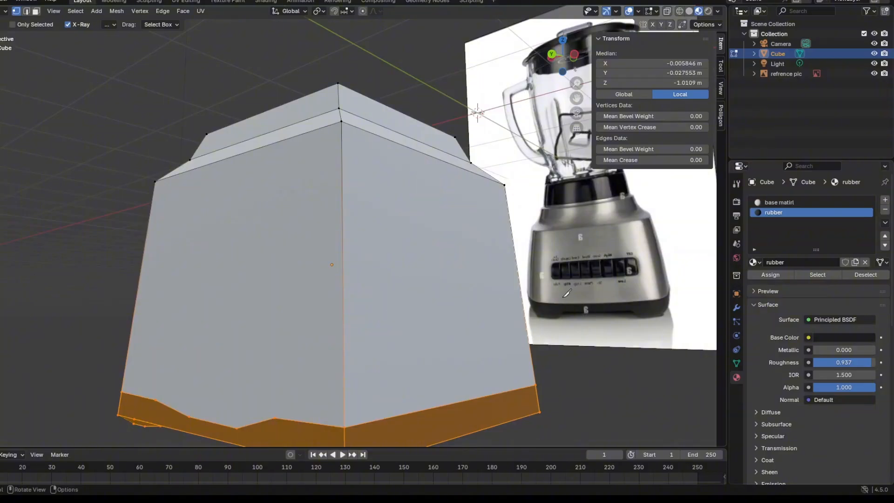
middle_drag(508, 352, 540, 354)
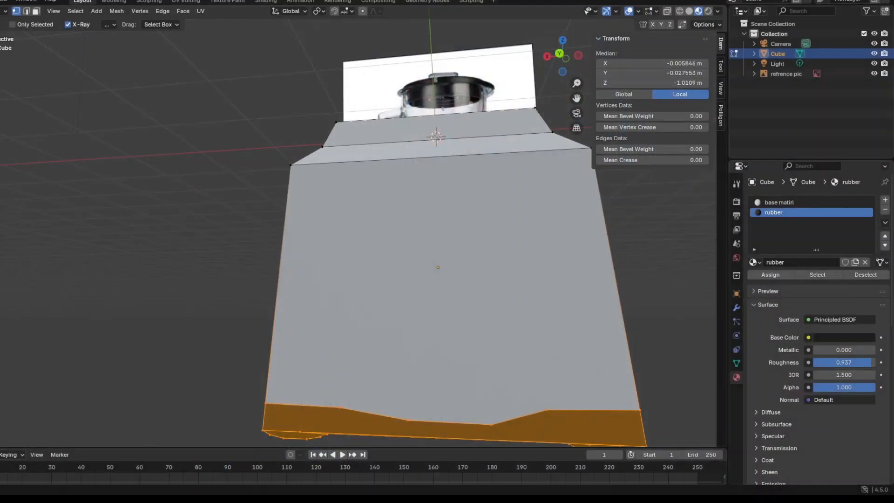
scroll(376, 297, up, 2)
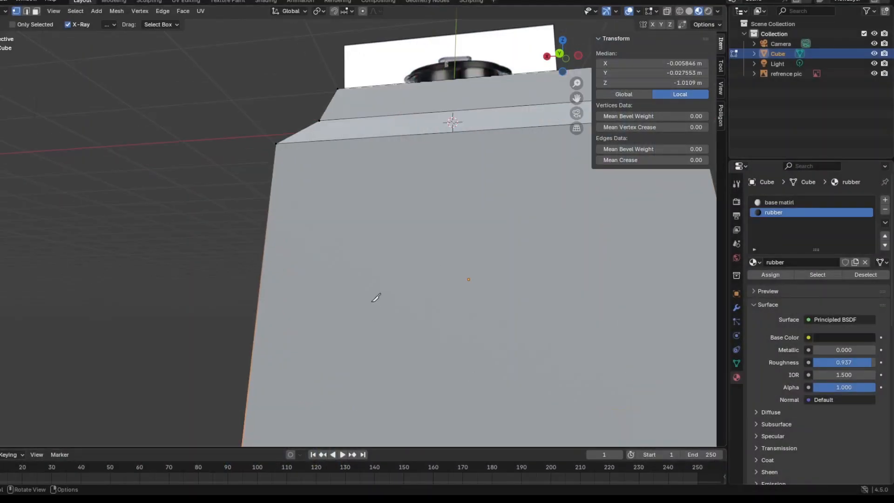
middle_drag(358, 275, 364, 287)
scroll(364, 286, down, 3)
key(k)
click(341, 286)
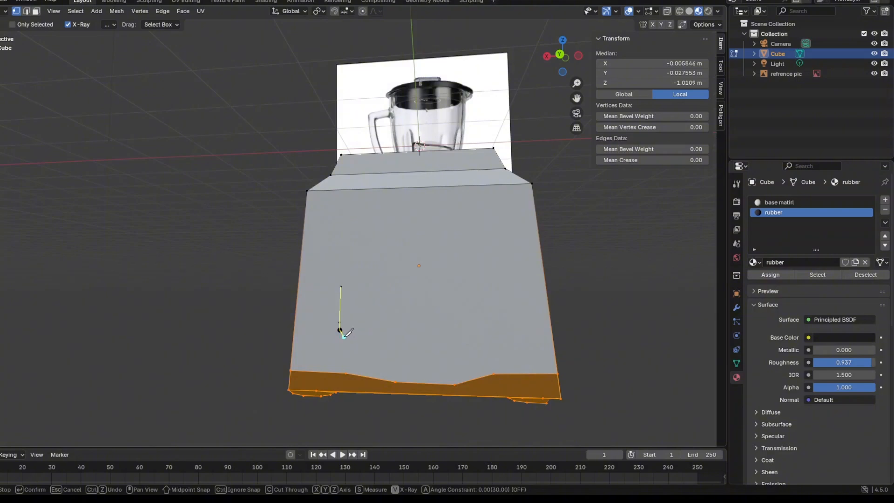
click(350, 338)
click(466, 338)
click(486, 322)
click(460, 269)
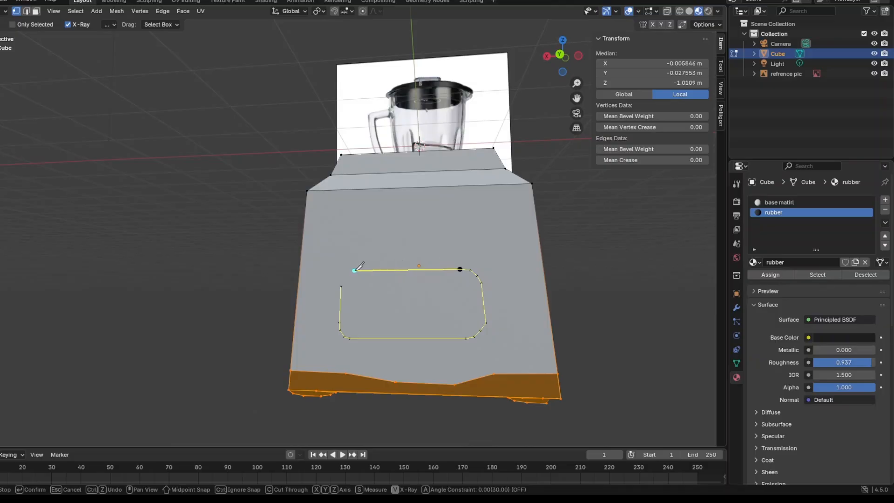
click(355, 270)
click(342, 286)
key(Return)
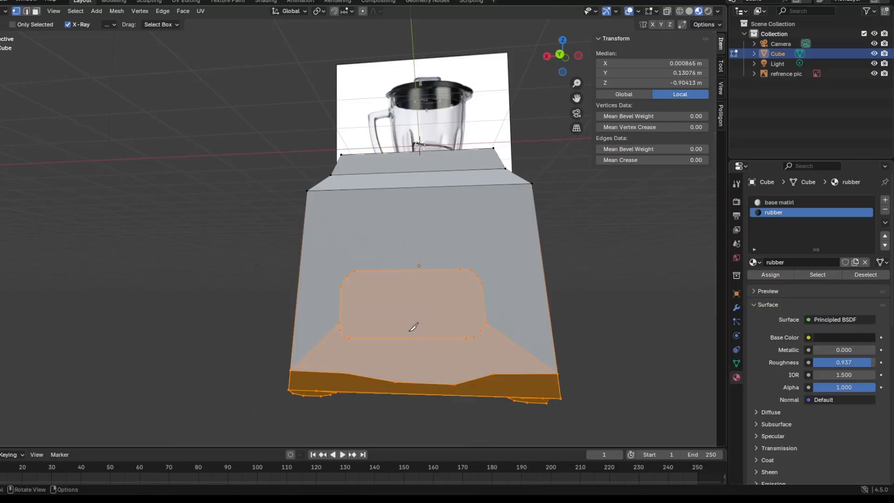
Clear the selection and select only the vertices of the rounded panel outline.
middle_drag(413, 326, 230, 248)
click(0, 81)
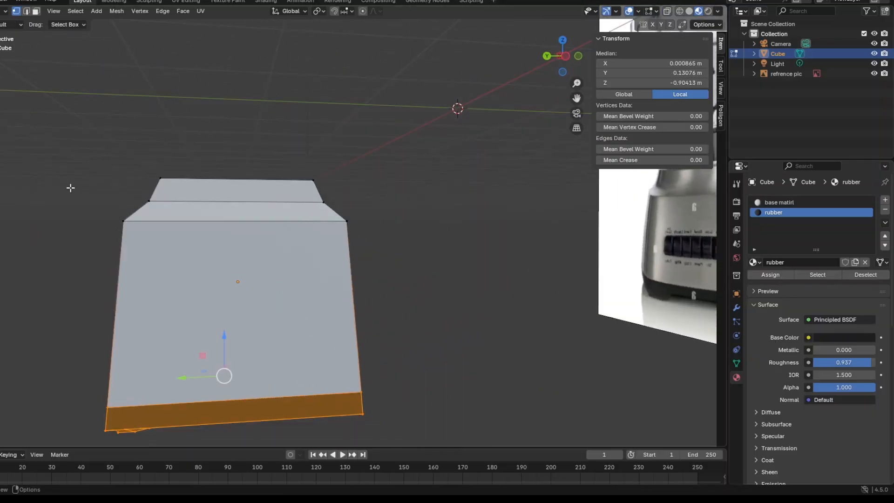
middle_drag(77, 230, 149, 242)
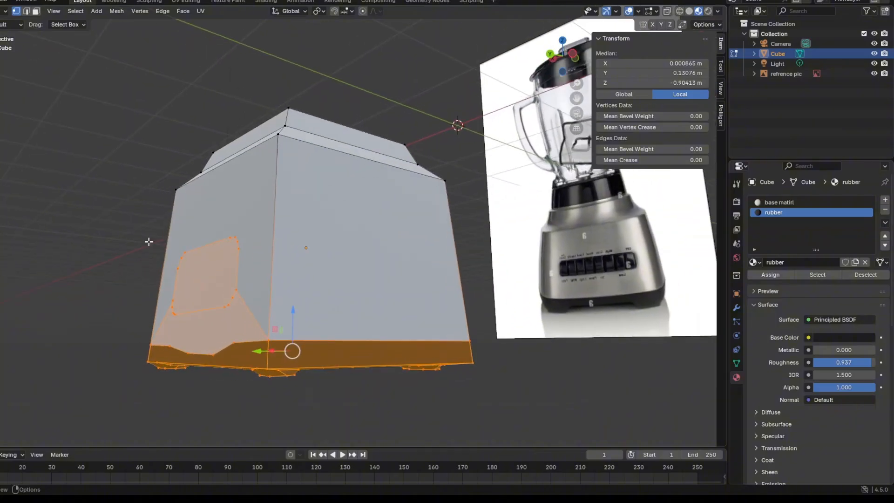
middle_drag(270, 369, 275, 367)
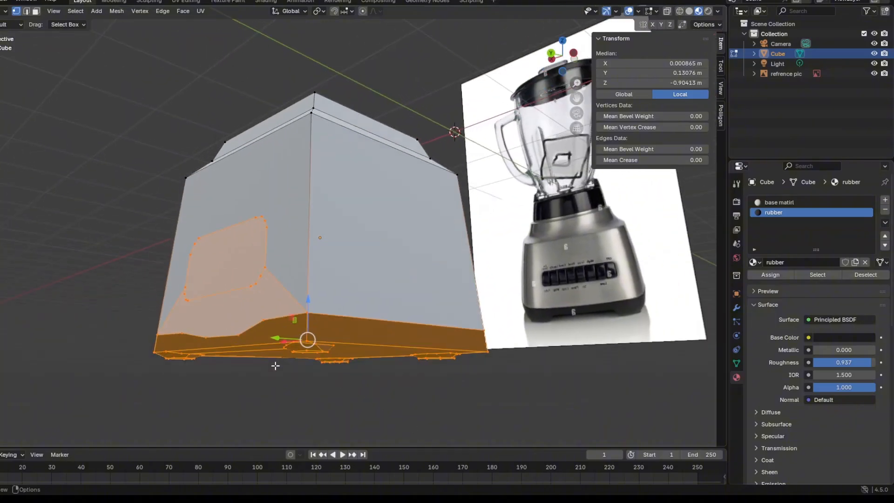
click(262, 396)
middle_drag(261, 396, 293, 400)
scroll(294, 400, down, 2)
drag(307, 224, 437, 303)
scroll(372, 303, up, 2)
Try to push the rounded panel inward along Y to about local Y 0.87 m without extruding it.
middle_drag(301, 298, 201, 296)
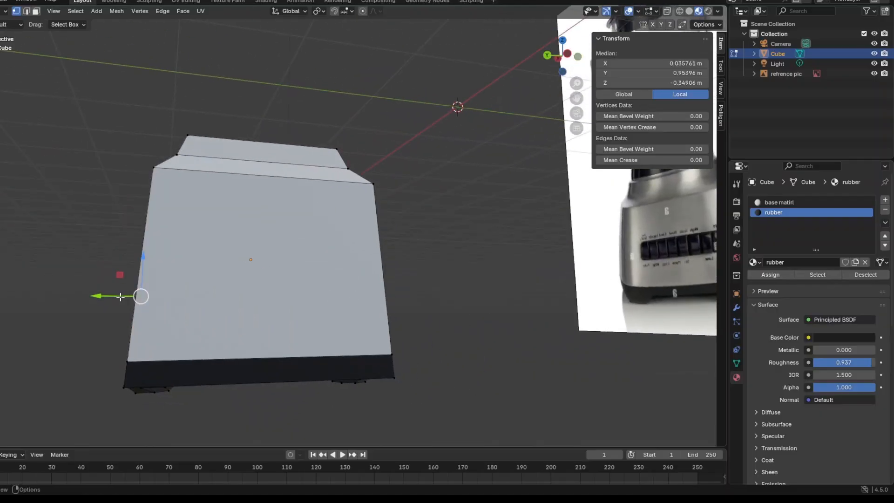
drag(120, 297, 134, 296)
middle_drag(134, 296, 187, 296)
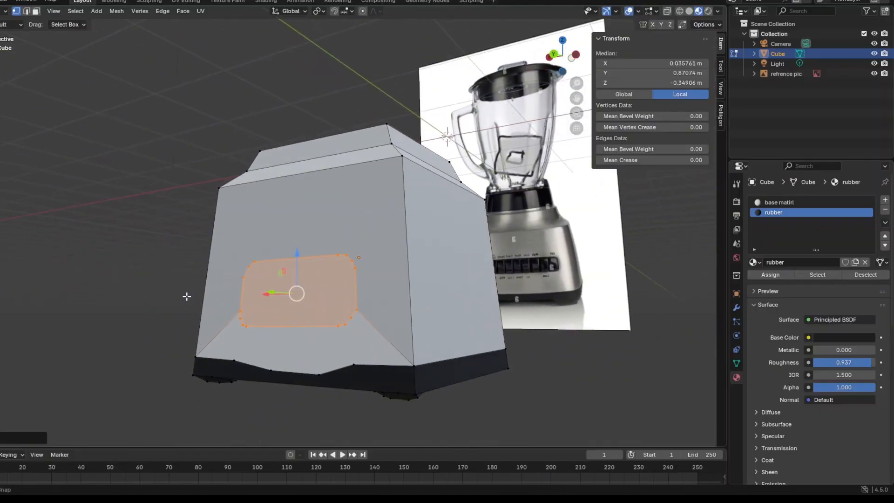
Extrude the rounded panel face inward along its normal to form a recess.
key(g)
key(z)
key(z)
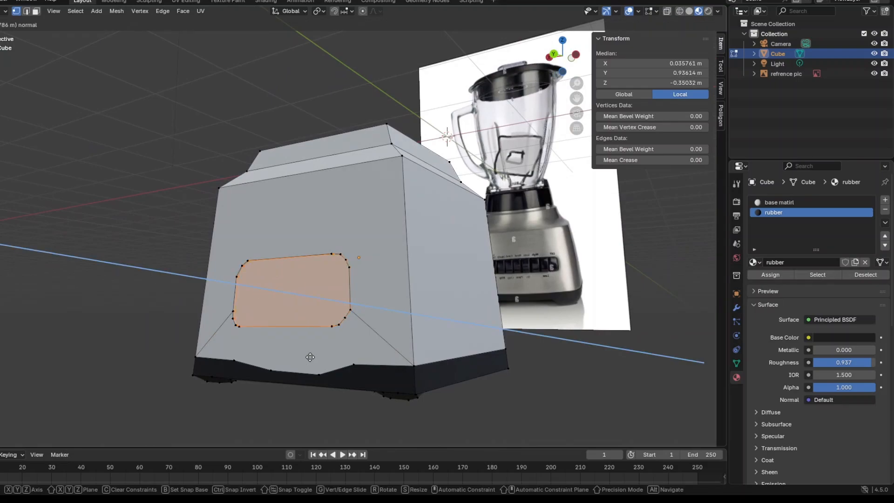
click(319, 355)
Adjust the depth of the recessed panel face along Y to about local Y 0.915 m and clear the selection.
middle_drag(320, 355, 298, 341)
key(g)
key(y)
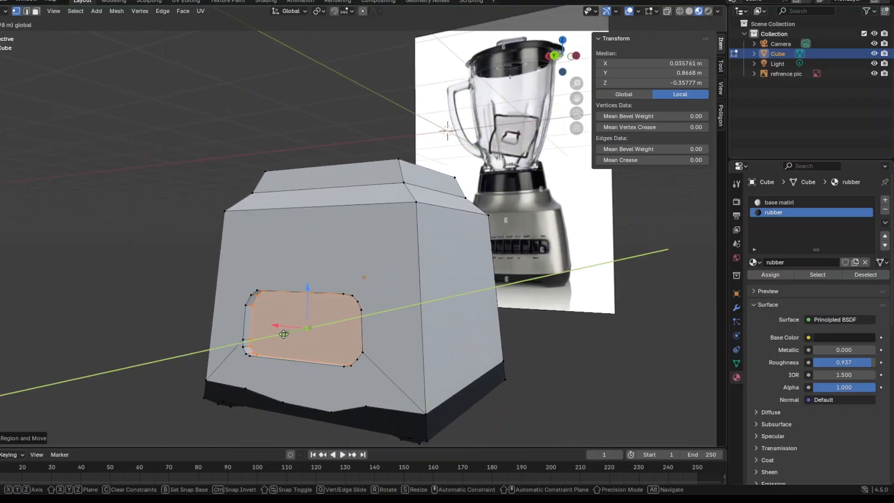
click(283, 334)
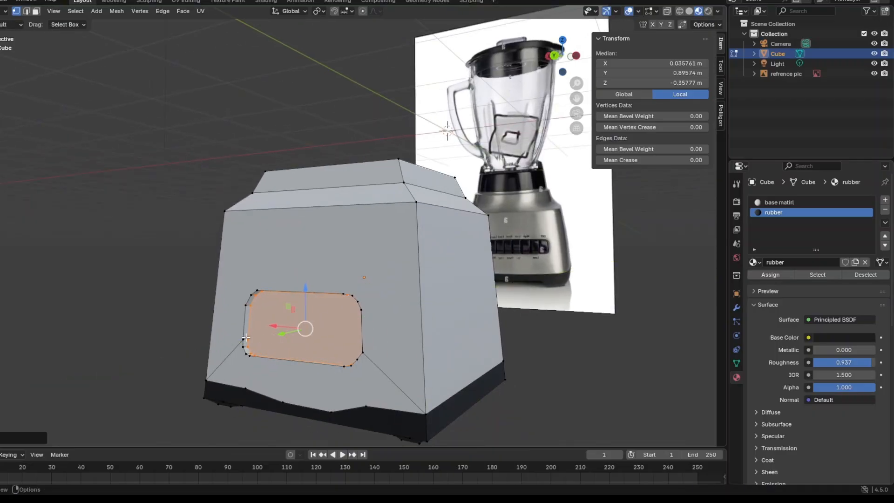
key(g)
key(y)
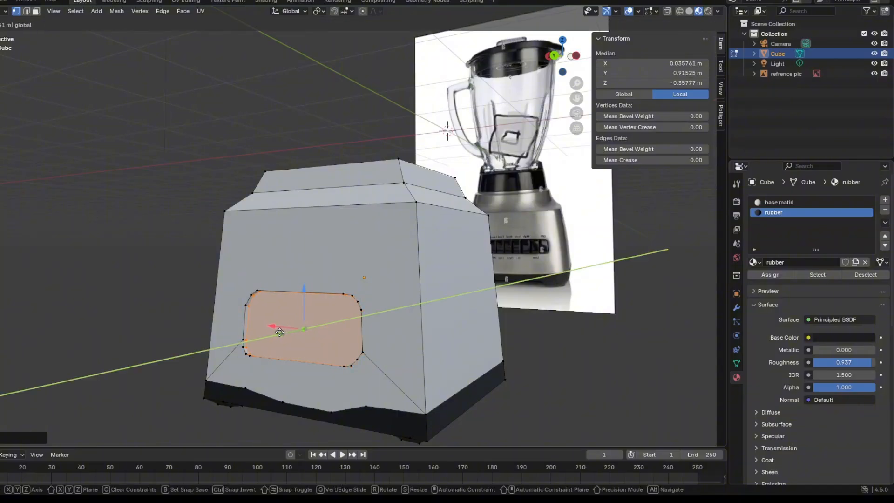
click(275, 332)
click(175, 310)
Knife two closed octagonal button outlines side by side into the recessed panel face.
middle_drag(176, 309, 370, 294)
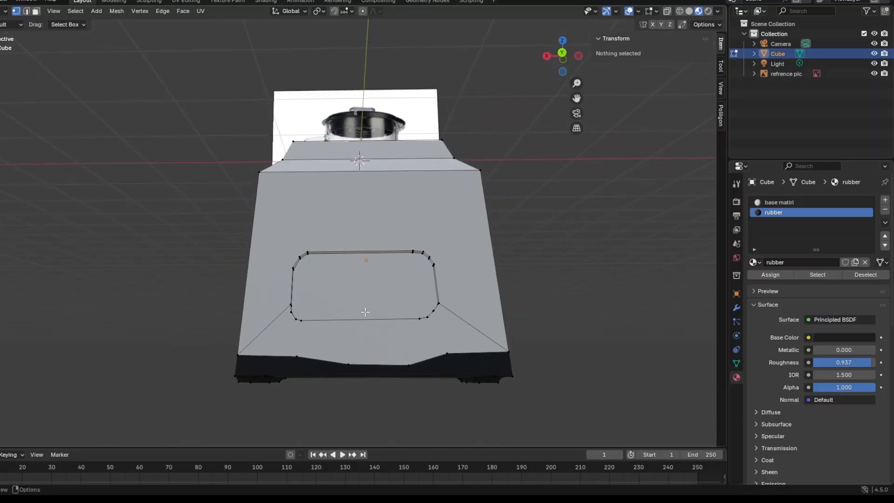
scroll(365, 312, up, 2)
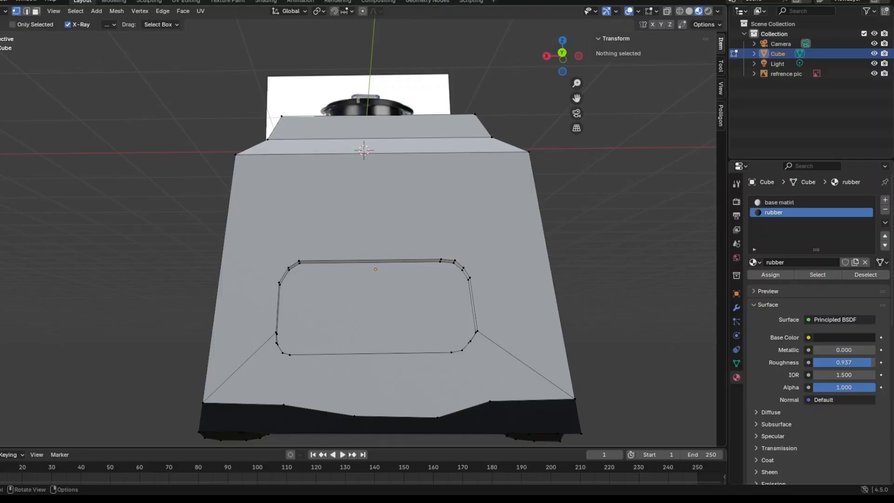
click(317, 291)
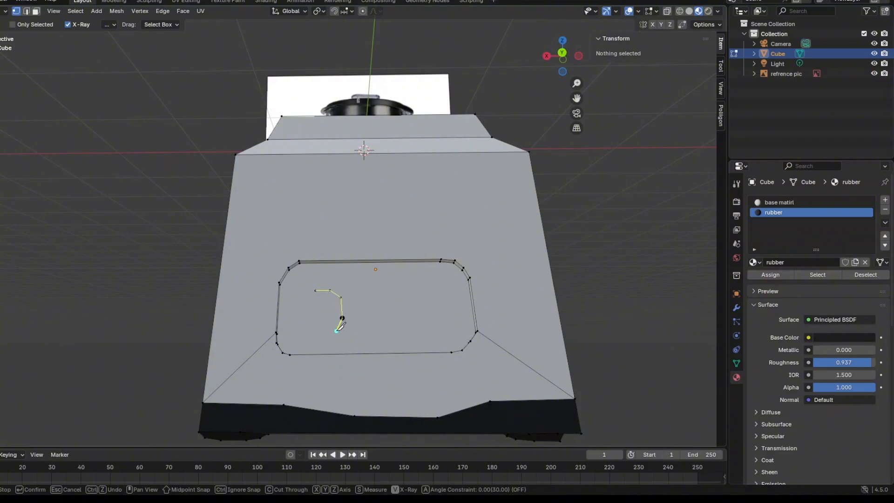
click(337, 328)
click(300, 318)
click(386, 297)
click(386, 317)
click(396, 326)
click(423, 326)
click(431, 318)
click(431, 296)
click(424, 289)
double_click(398, 289)
key(Return)
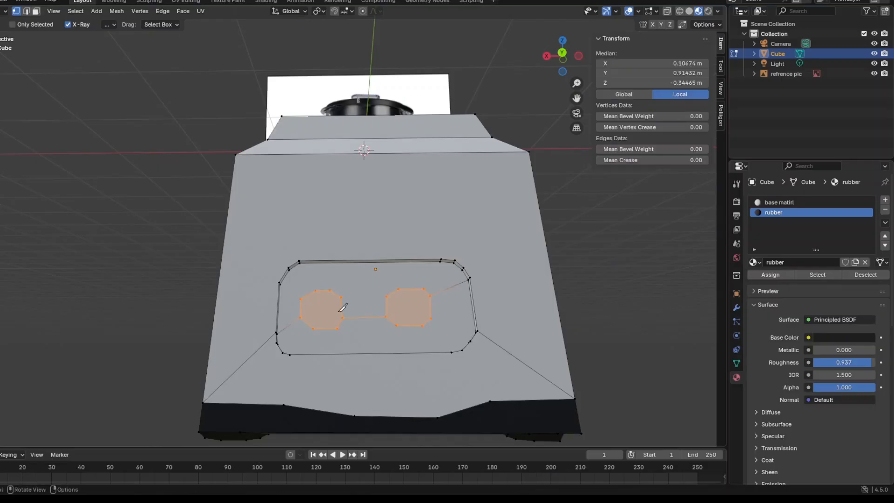
click(0, 88)
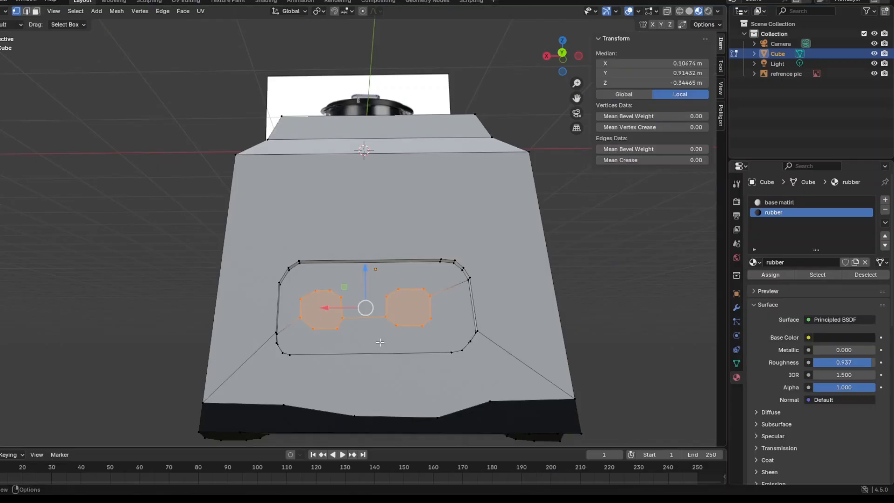
Extrude the two octagonal button faces outward to about local Y 0.937 m and clear the selection.
key(g)
key(z)
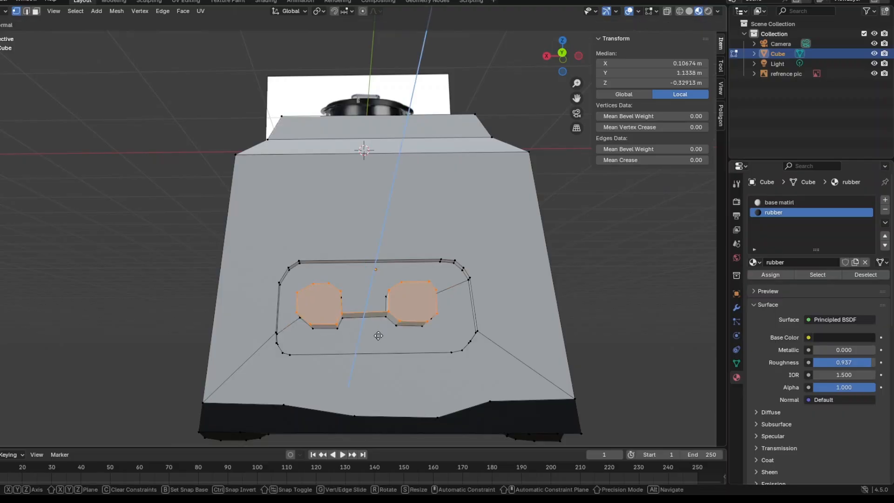
click(380, 339)
middle_drag(379, 339, 301, 373)
drag(39, 318, 64, 325)
middle_drag(64, 325, 115, 354)
middle_drag(333, 385, 333, 423)
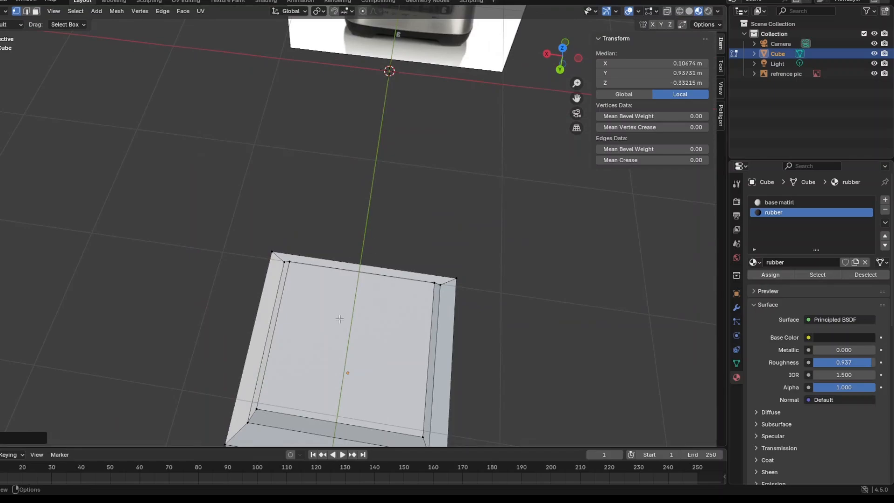
middle_drag(338, 319, 630, 359)
key(alt+a)
click(441, 340)
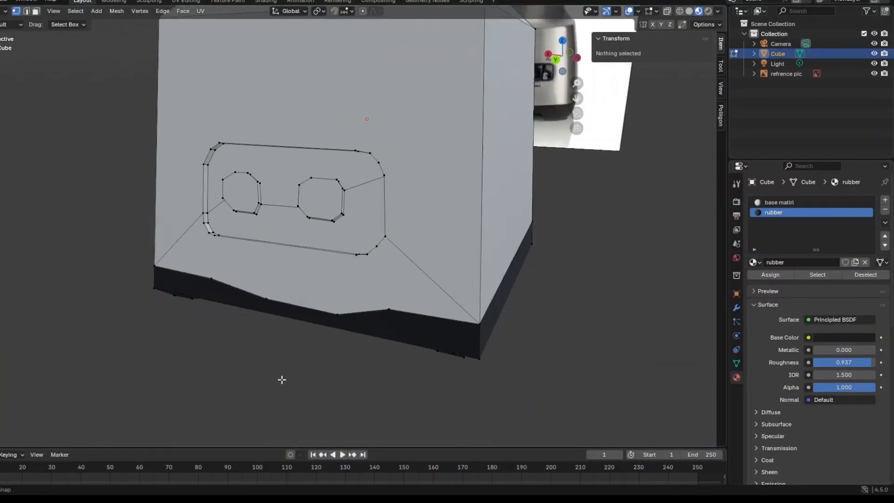
middle_drag(282, 380, 290, 343)
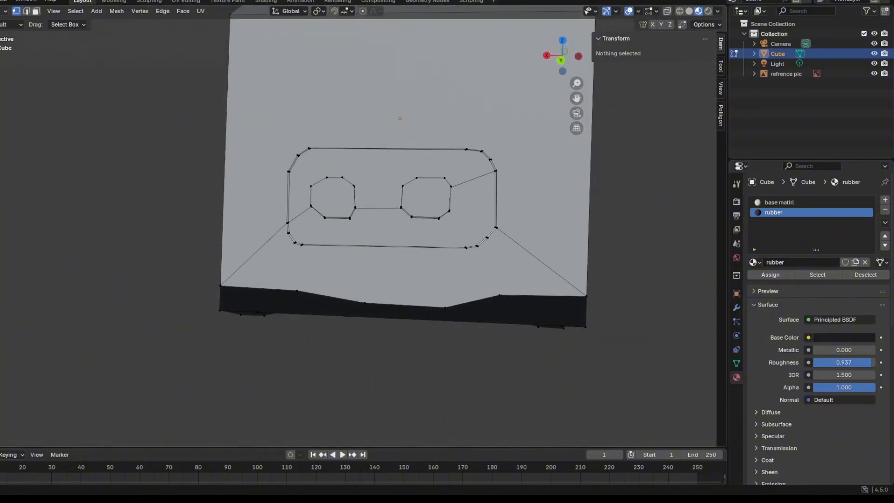
Turn on X-ray and select the vertices of the left octagonal button.
click(671, 13)
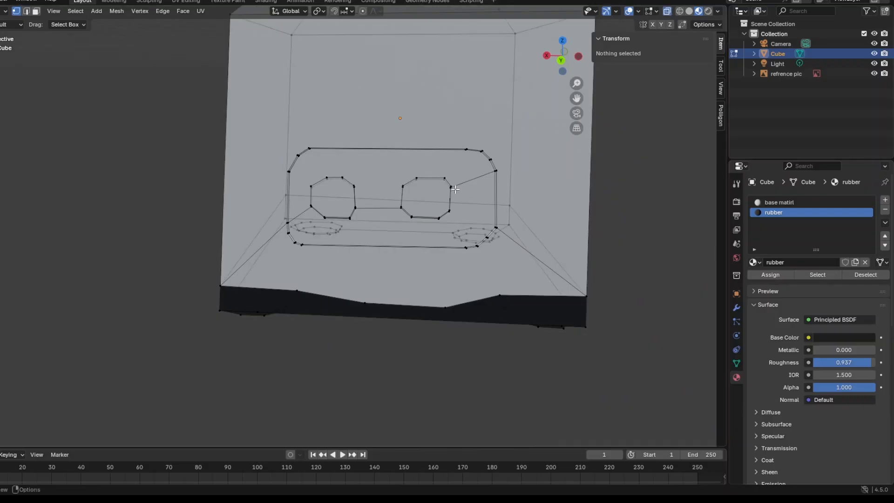
middle_drag(455, 189, 425, 182)
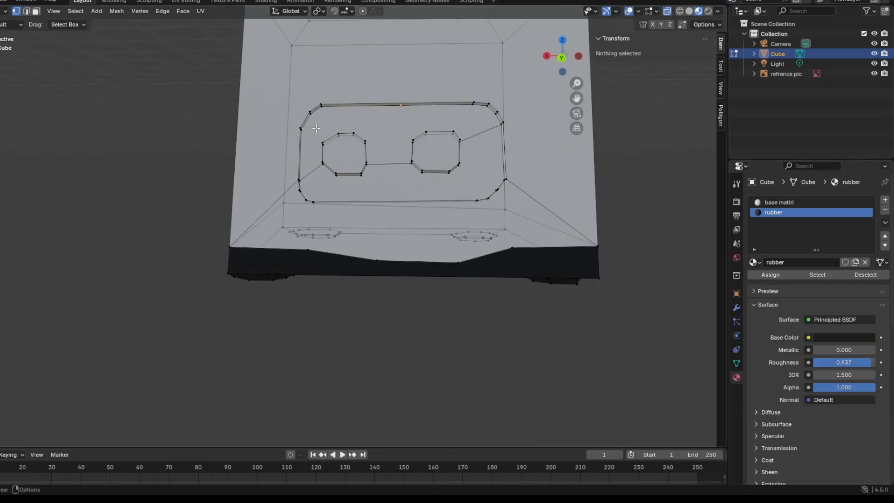
drag(317, 128, 478, 182)
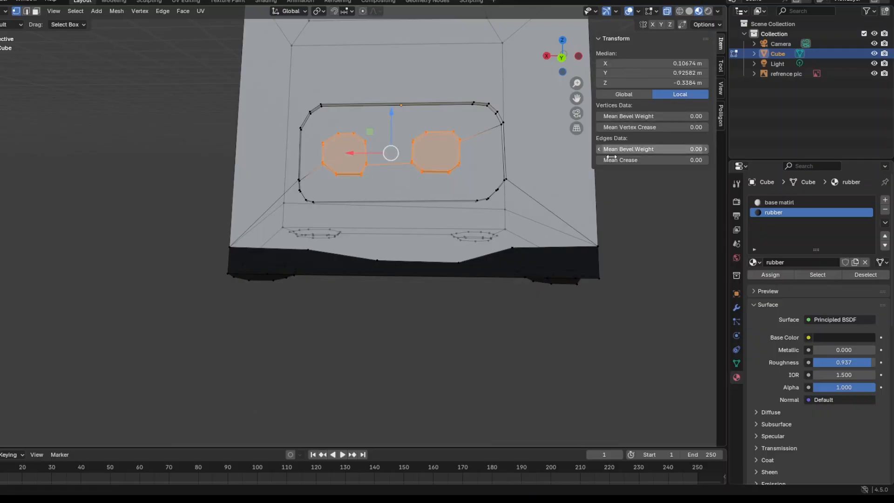
click(313, 116)
click(311, 118)
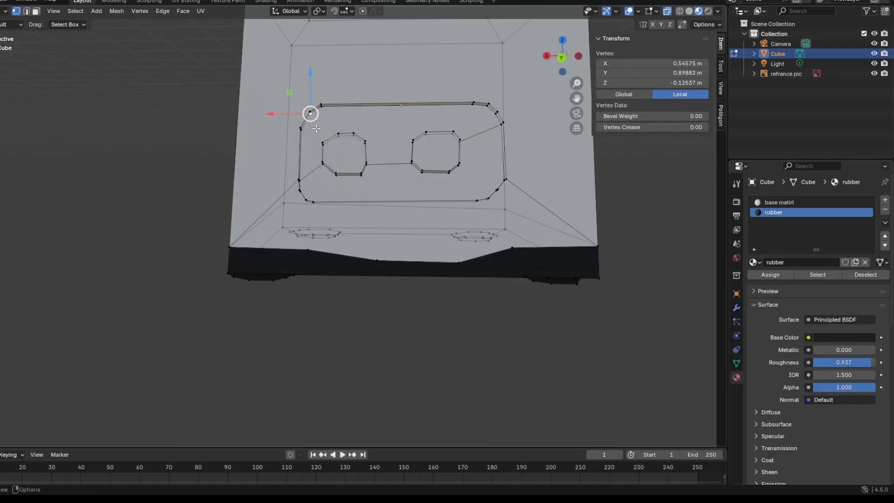
drag(323, 133, 375, 189)
mouse_move(376, 188)
middle_down()
mouse_move(368, 184)
mouse_move(379, 174)
middle_up()
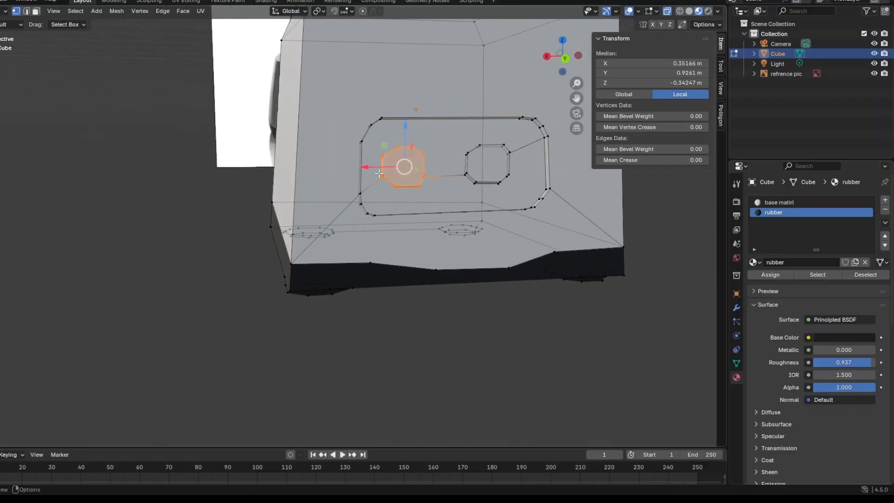
drag(384, 145, 421, 195)
key(ctrl+z)
click(371, 142)
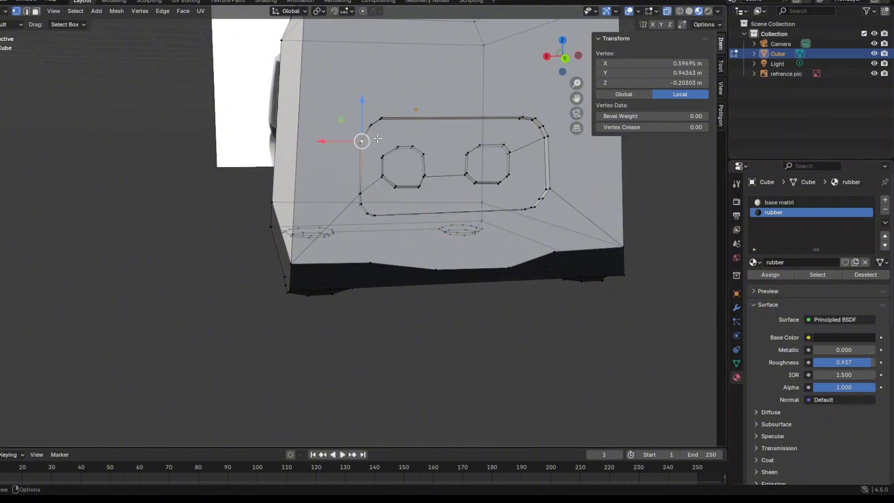
key(g)
key(y)
click(392, 163)
key(ctrl+z)
middle_drag(438, 275, 422, 279)
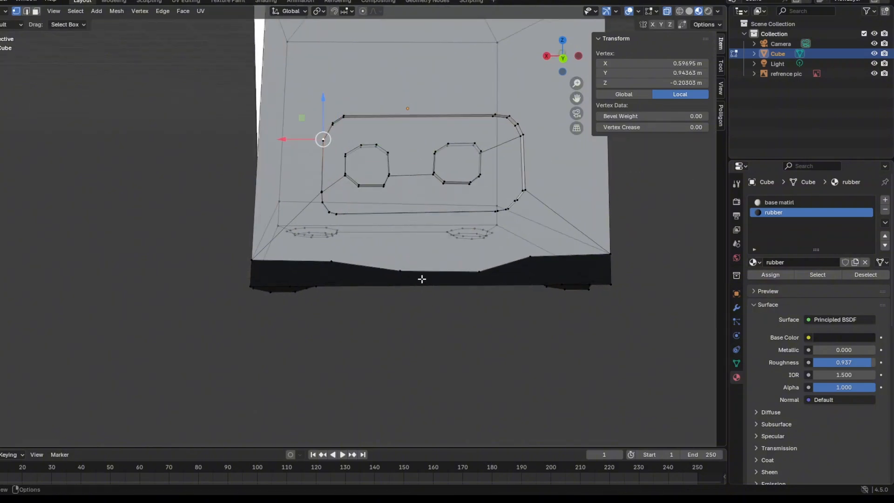
Select only the left octagonal button's front and back vertices again and turn X-ray off.
click(426, 330)
drag(341, 136, 408, 203)
middle_drag(409, 200, 399, 221)
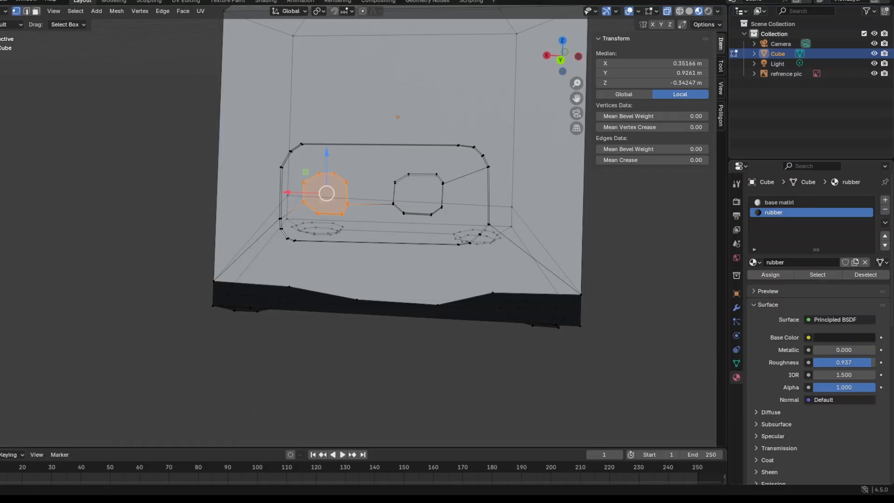
click(667, 11)
middle_drag(438, 231, 558, 322)
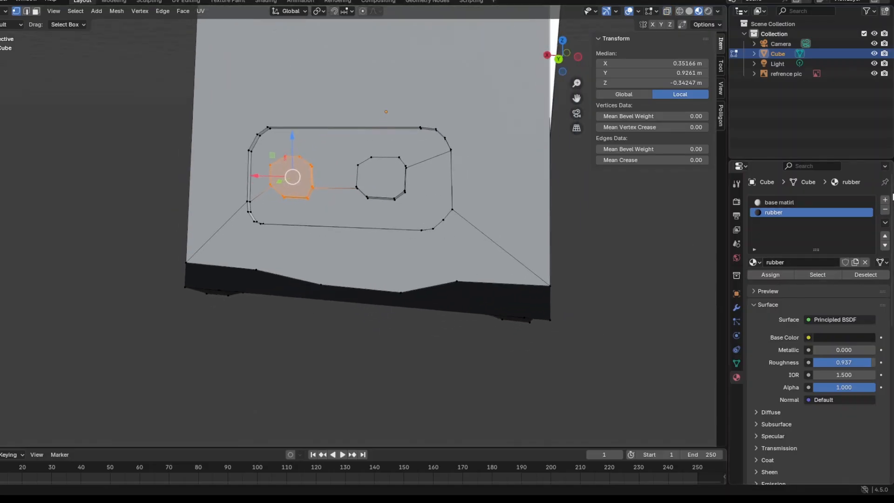
Add a new material in its own slot and name it green.
click(886, 200)
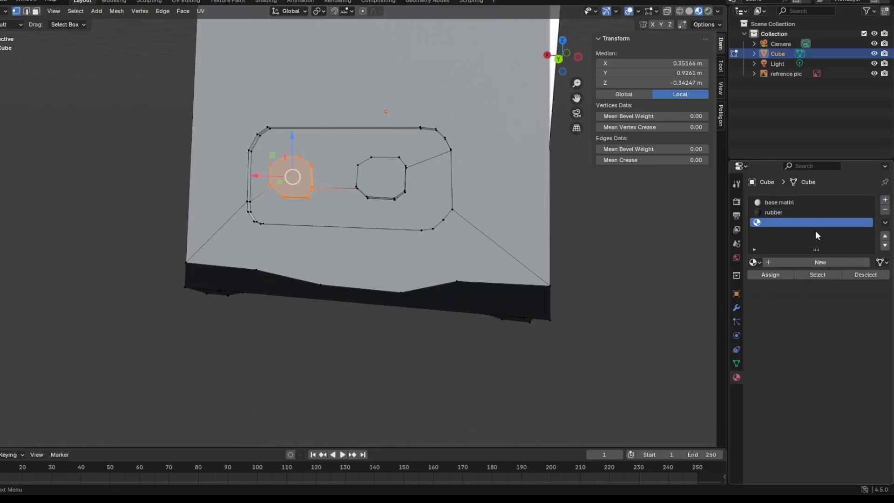
click(817, 263)
double_click(817, 263)
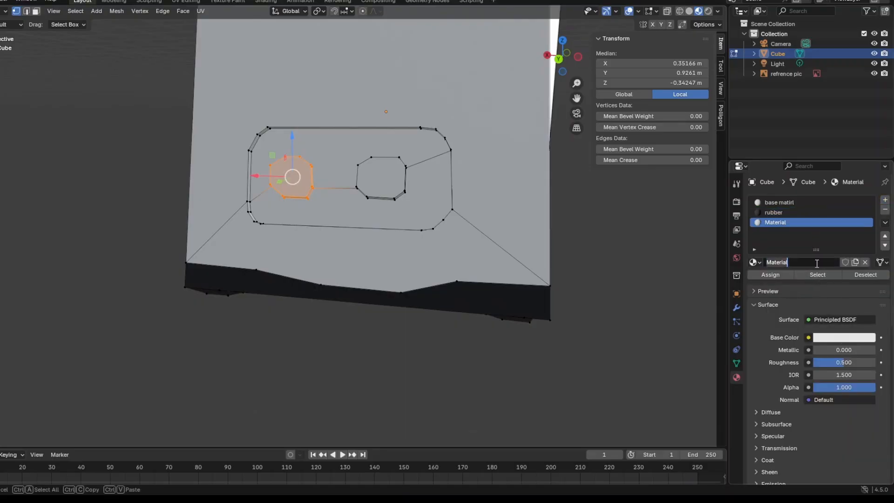
key(BackSpace)
key(Return)
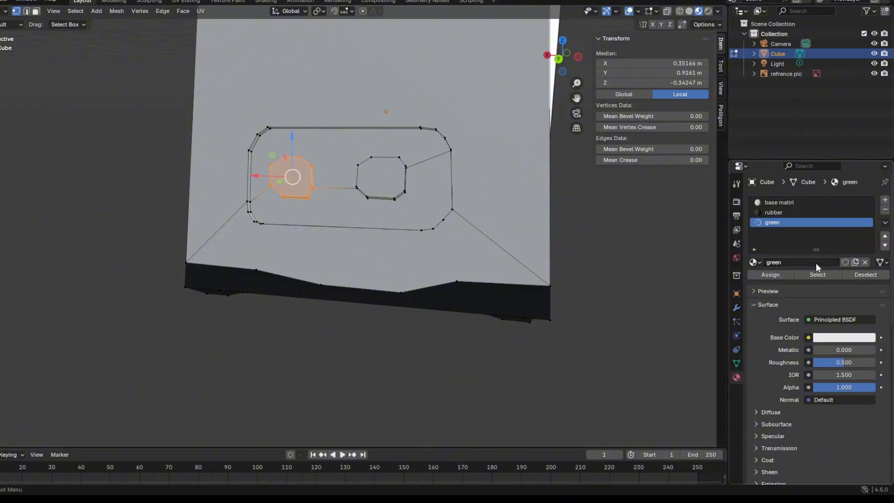
Set the green material's roughness to 0.270 and its base color to bright green.
drag(841, 362, 838, 339)
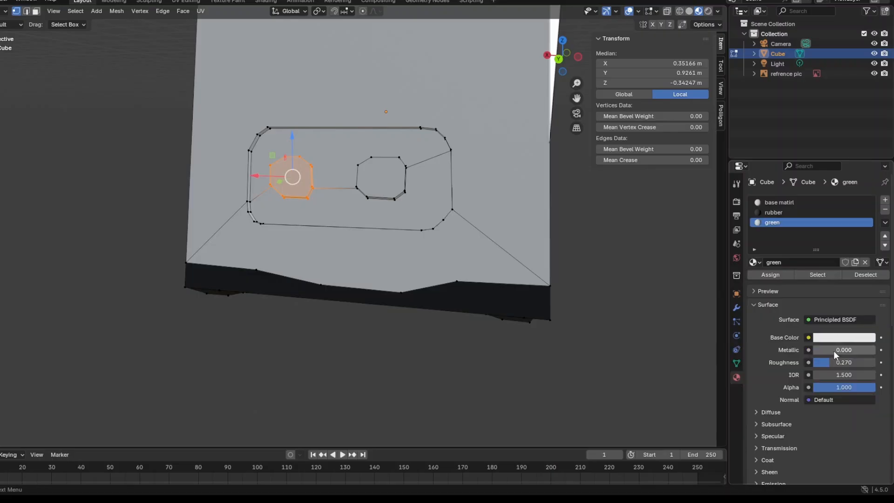
click(837, 338)
drag(808, 253, 789, 191)
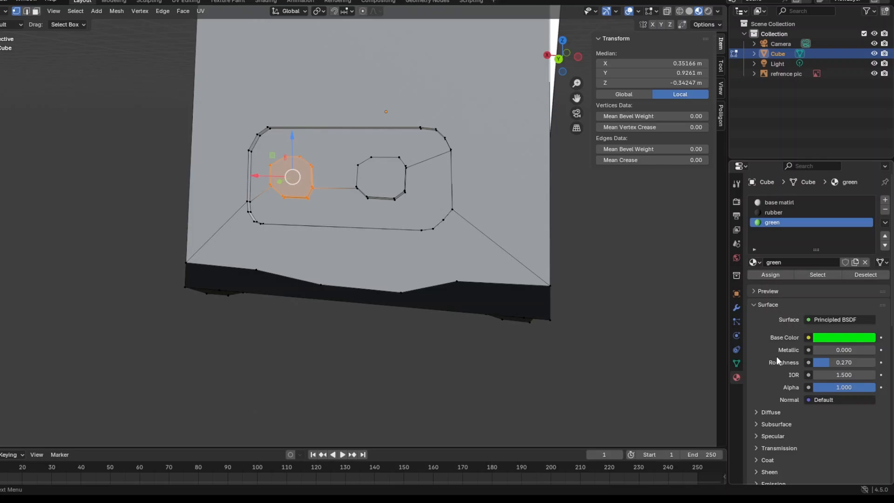
Assign the green material to the left octagonal button and clear the selection.
click(777, 275)
mouse_move(465, 377)
middle_down()
mouse_move(499, 375)
mouse_move(503, 384)
mouse_move(477, 387)
middle_up()
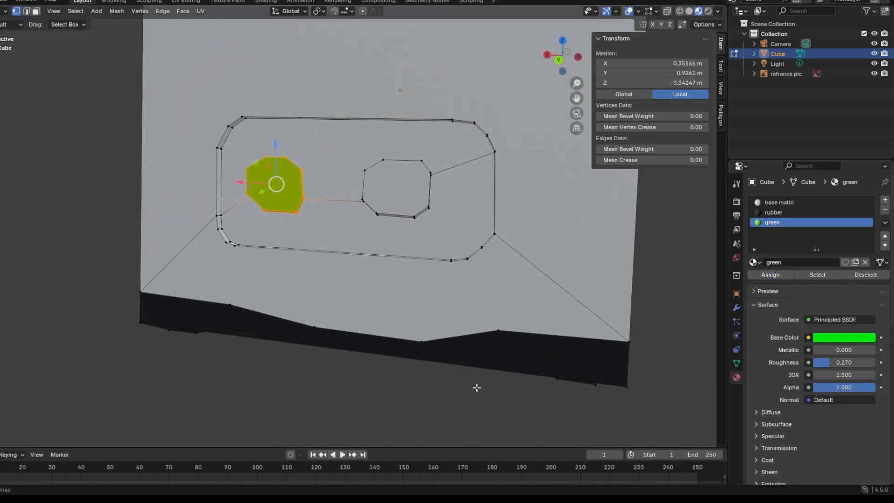
key(alt+a)
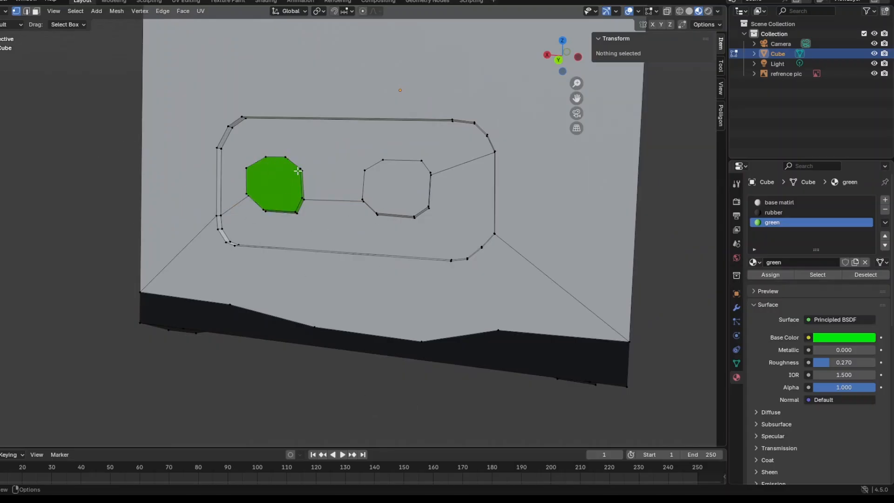
Select the right octagonal button's front and back vertices through X-ray, leaving X-ray off at the end.
mouse_move(298, 171)
middle_down()
mouse_move(284, 174)
mouse_move(292, 180)
mouse_move(302, 154)
middle_up()
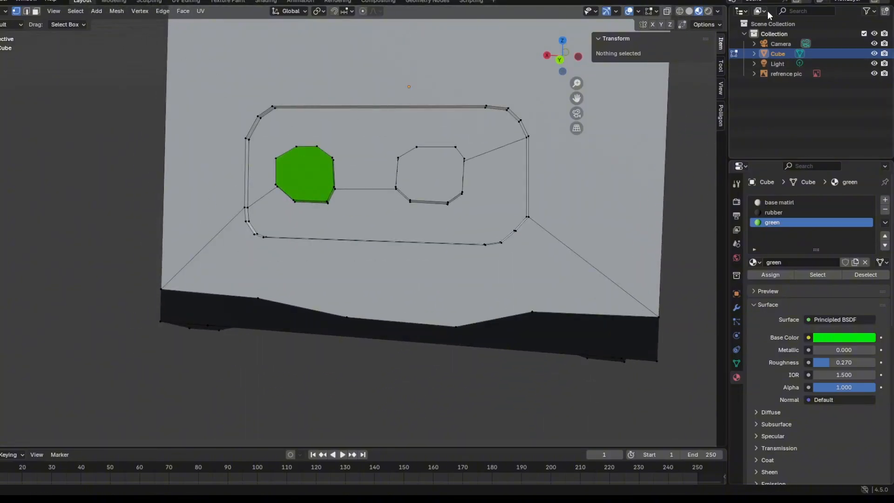
click(667, 11)
middle_drag(466, 163, 406, 147)
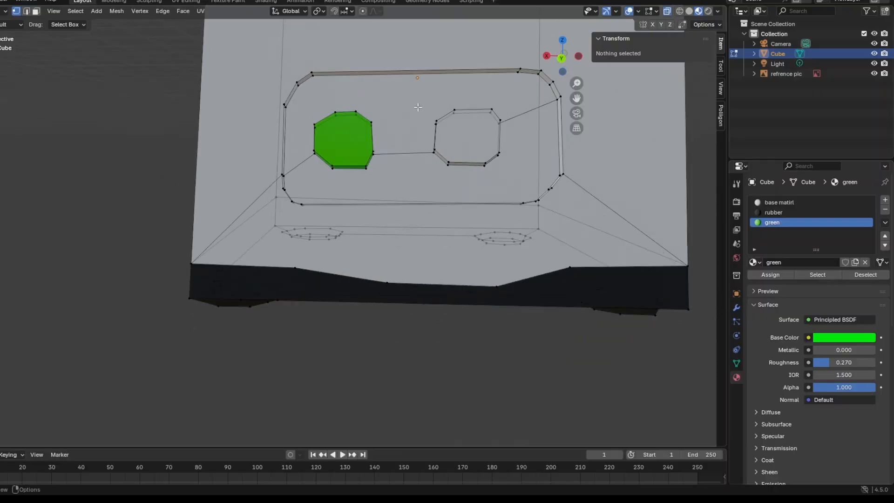
drag(418, 104, 527, 183)
middle_drag(527, 182, 663, 79)
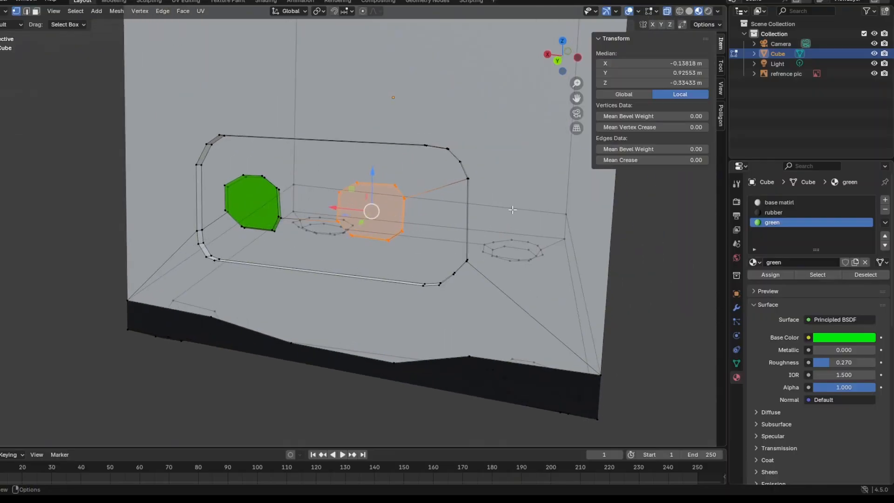
click(666, 12)
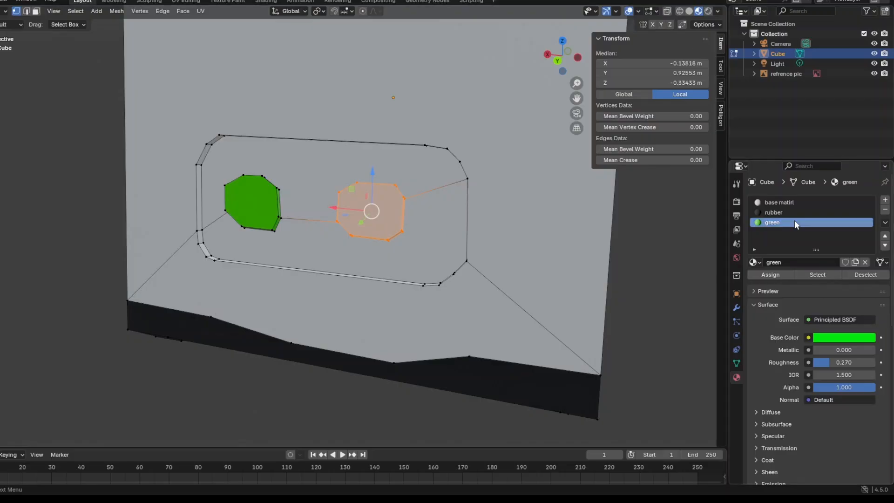
Add a new material in its own slot and name it red.
click(885, 201)
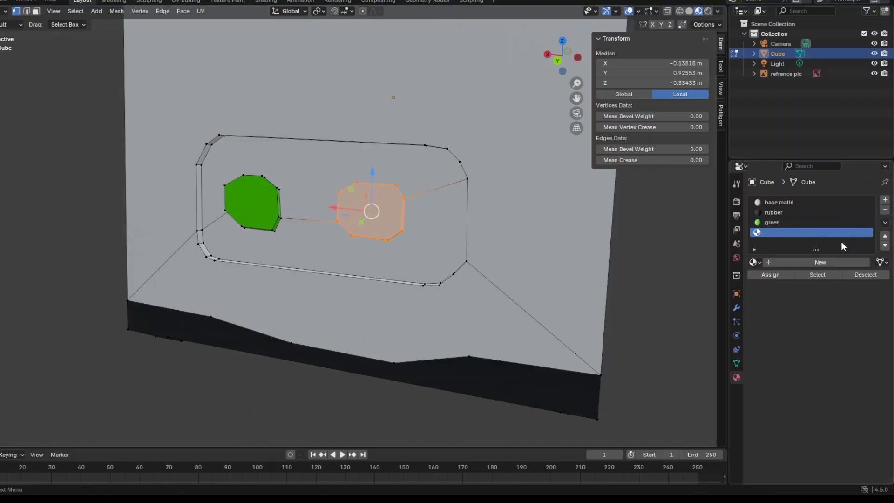
click(820, 263)
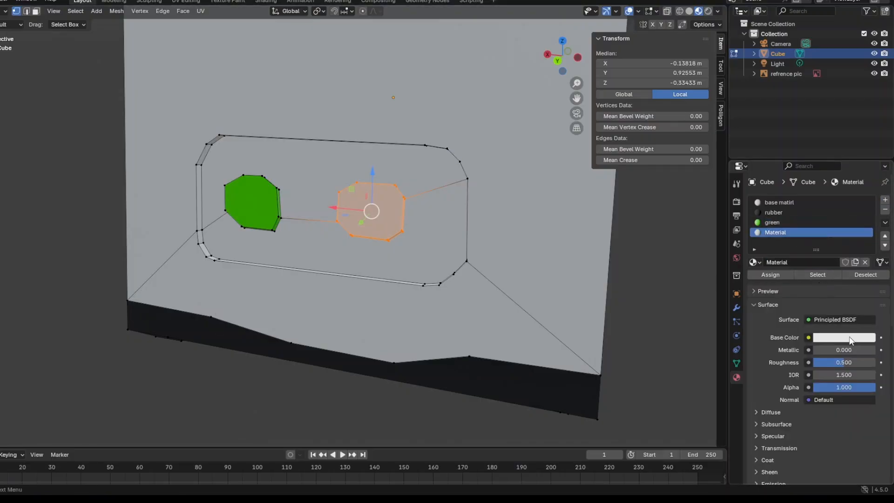
double_click(820, 263)
key(BackSpace)
text(r)
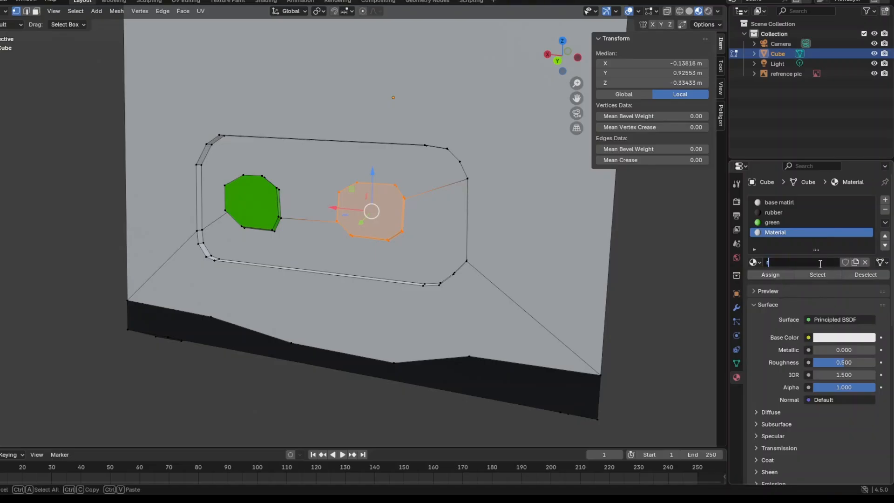
text(ed)
key(Return)
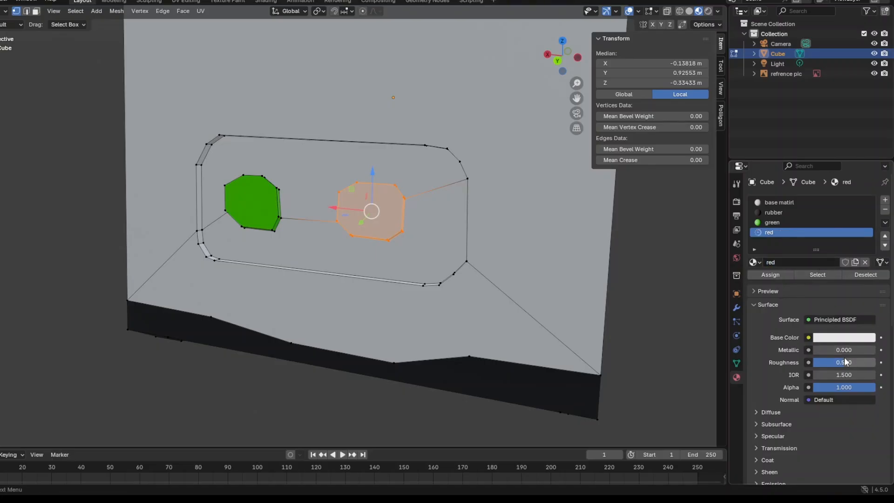
Set the red material's roughness to 0.238 and base color to #E70031FF, and assign it to the right octagonal button, clearing the selection.
drag(845, 362, 829, 362)
click(842, 339)
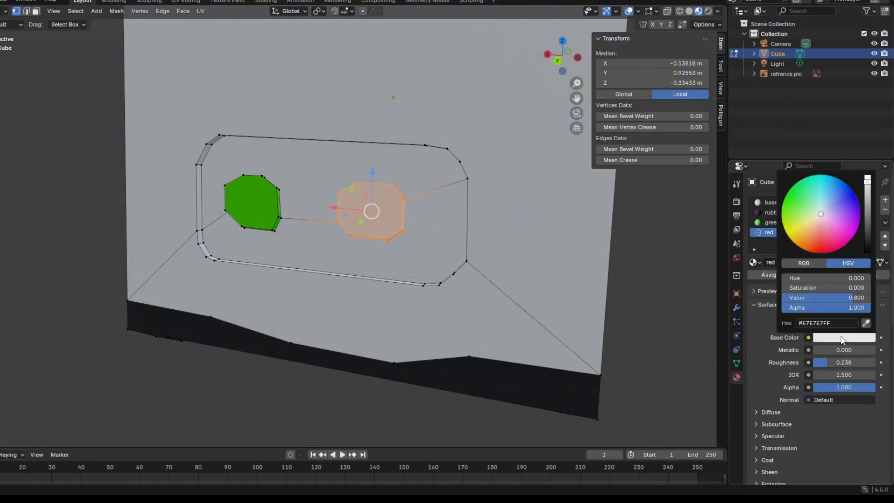
click(859, 242)
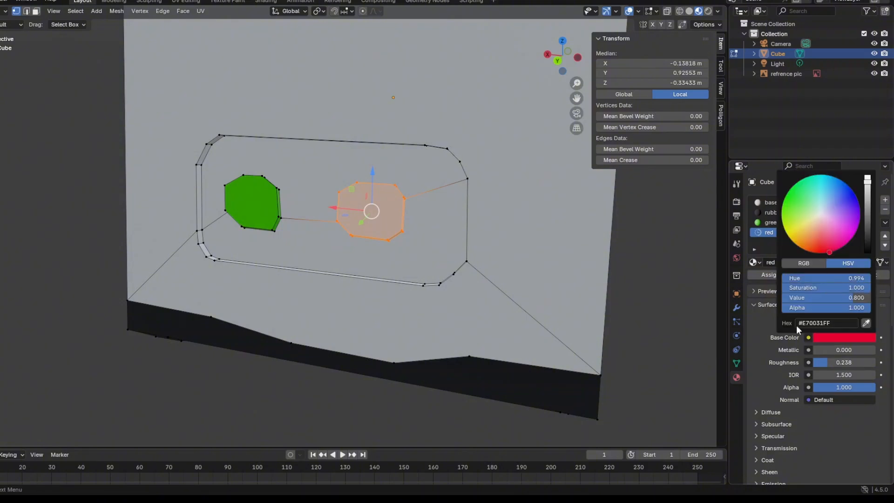
click(776, 275)
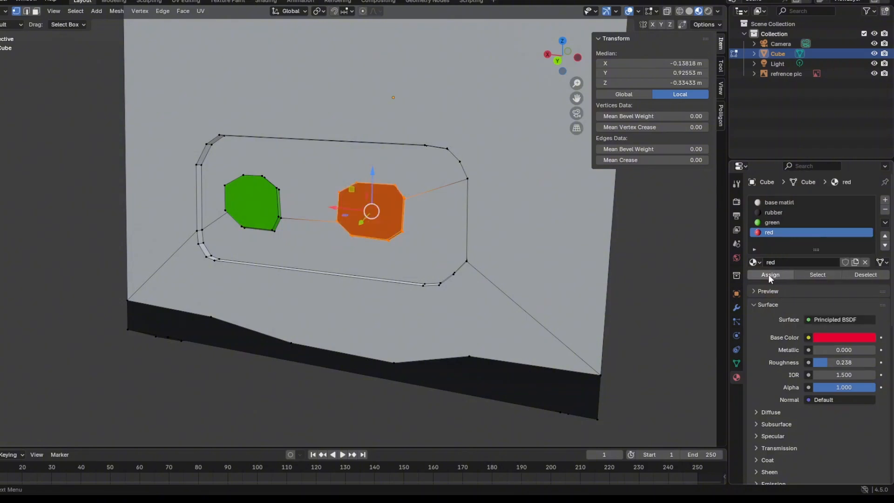
click(661, 296)
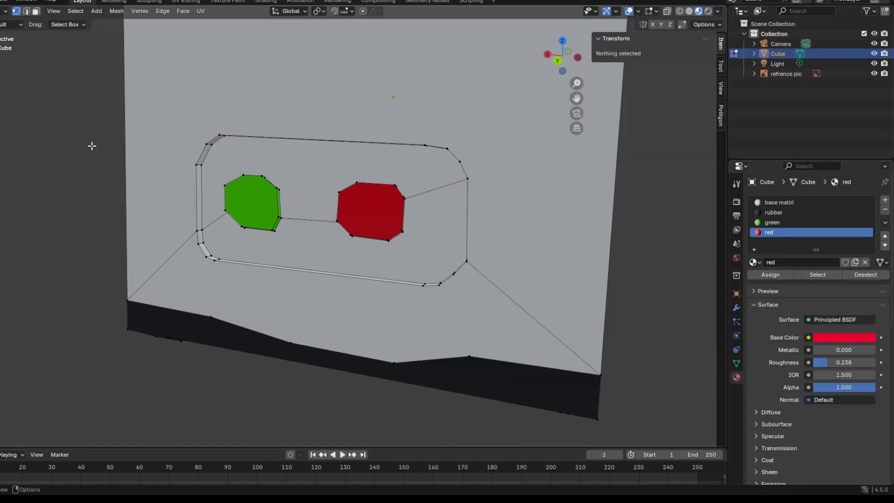
Select all the front vertices of the red button.
middle_drag(92, 146, 265, 277)
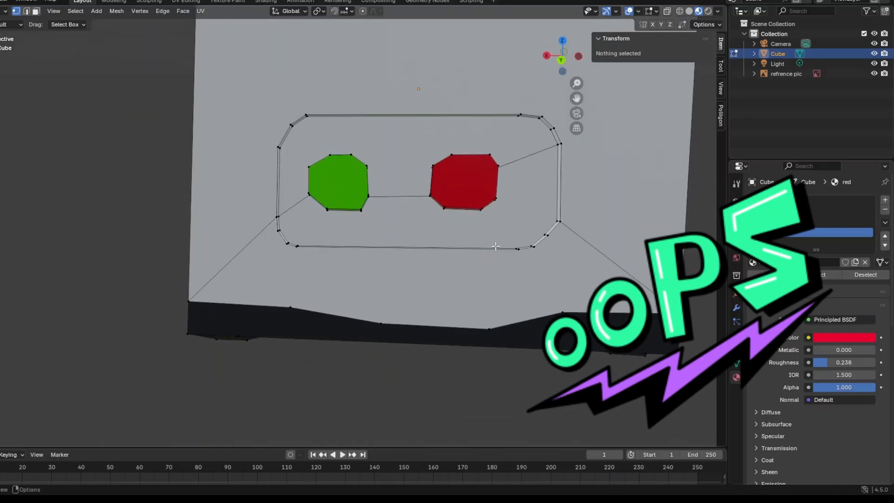
middle_drag(441, 195, 363, 308)
click(200, 310)
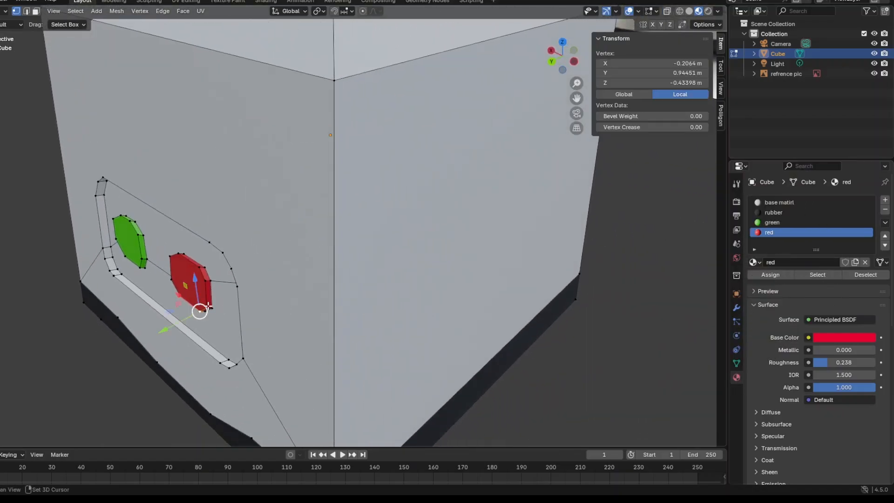
shift+click(207, 308)
shift+click(209, 281)
shift+click(201, 269)
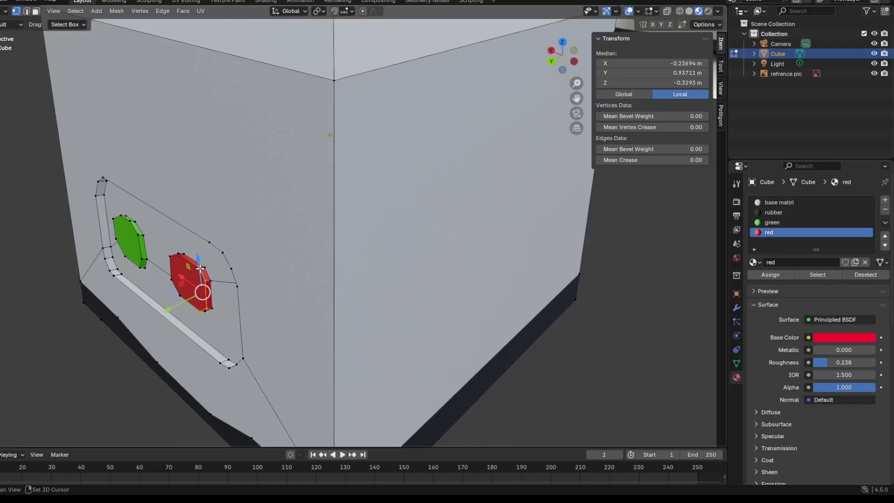
shift+click(170, 256)
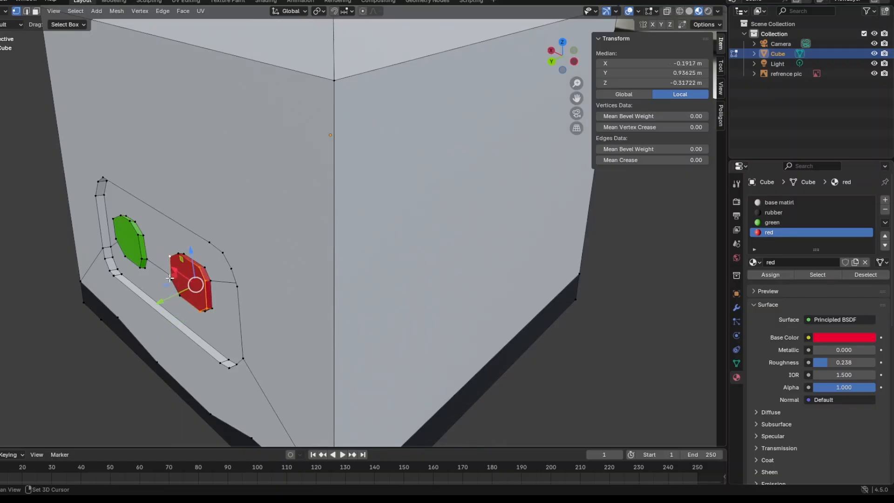
shift+click(170, 279)
shift+click(178, 276)
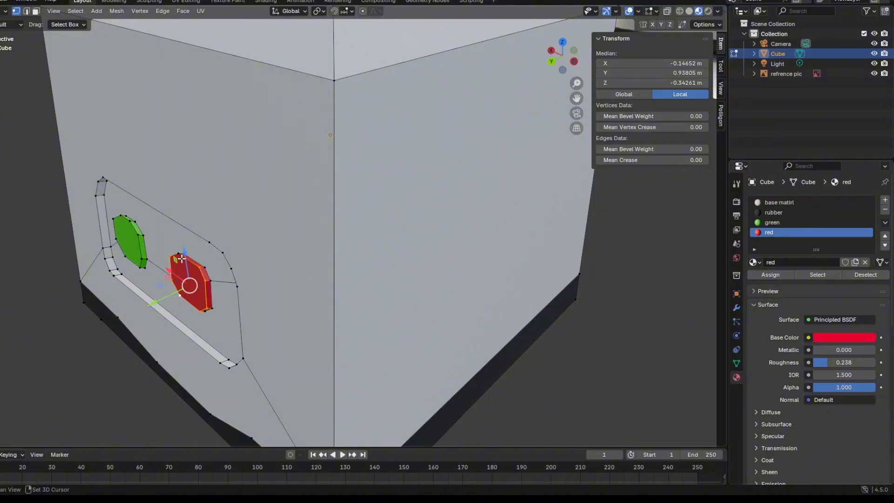
shift+click(179, 255)
Add the green button's front vertices to the current selection.
middle_drag(178, 256, 323, 311)
shift+click(328, 310)
shift+click(337, 299)
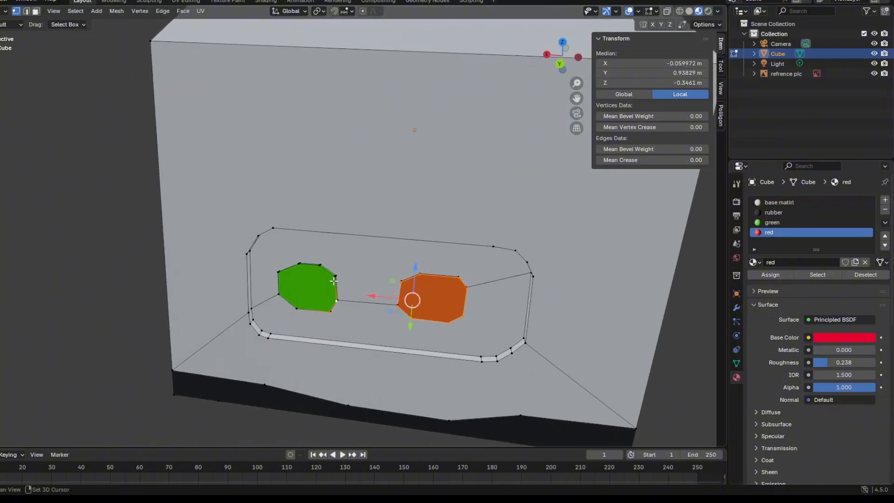
shift+click(333, 275)
shift+click(318, 268)
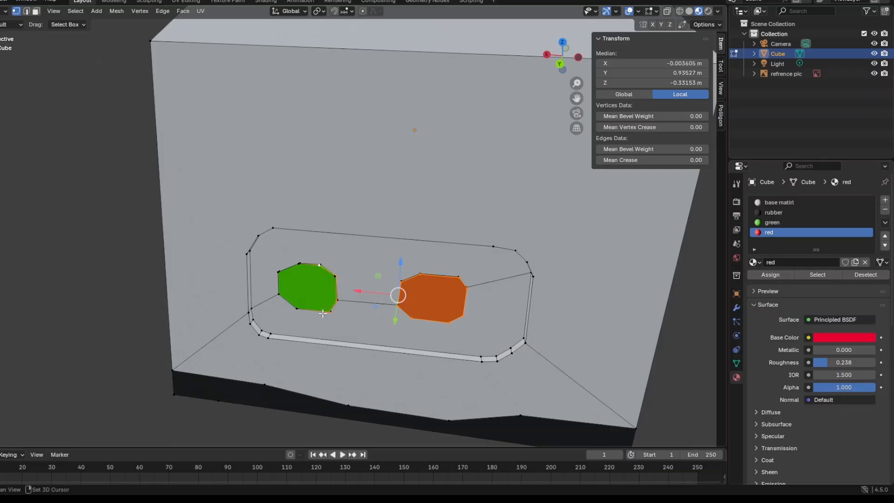
shift+click(336, 276)
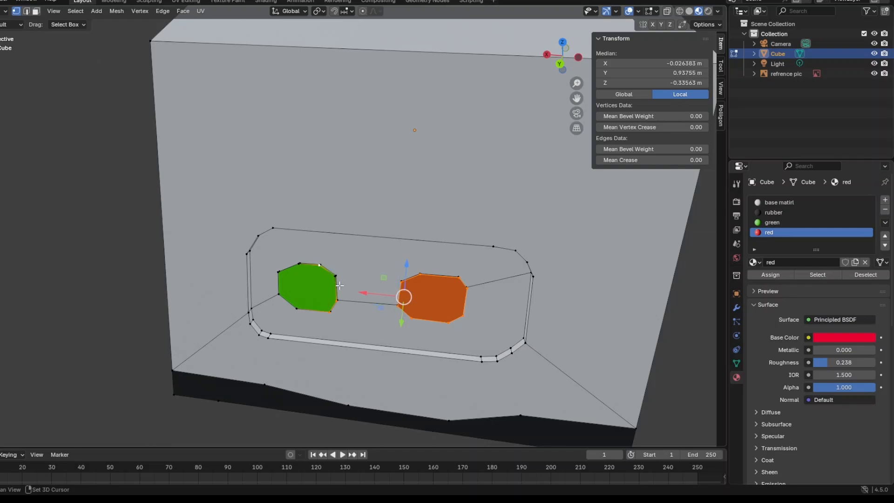
shift+click(333, 277)
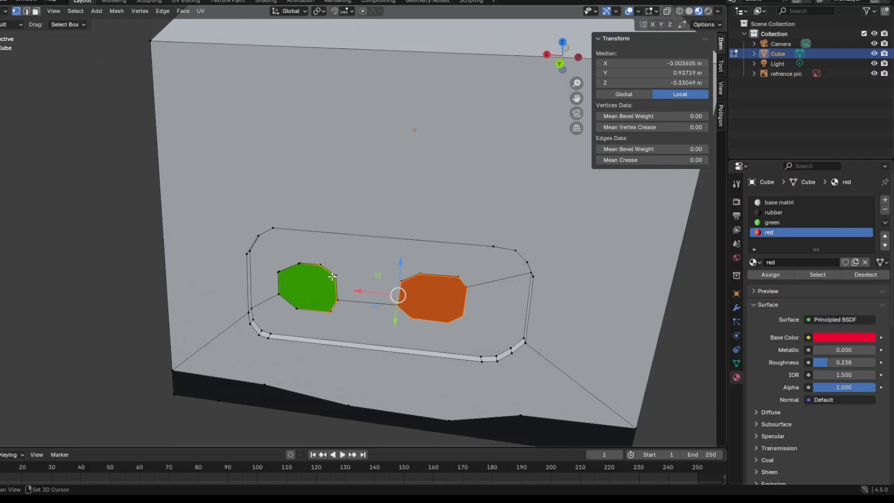
shift+click(299, 264)
shift+click(279, 273)
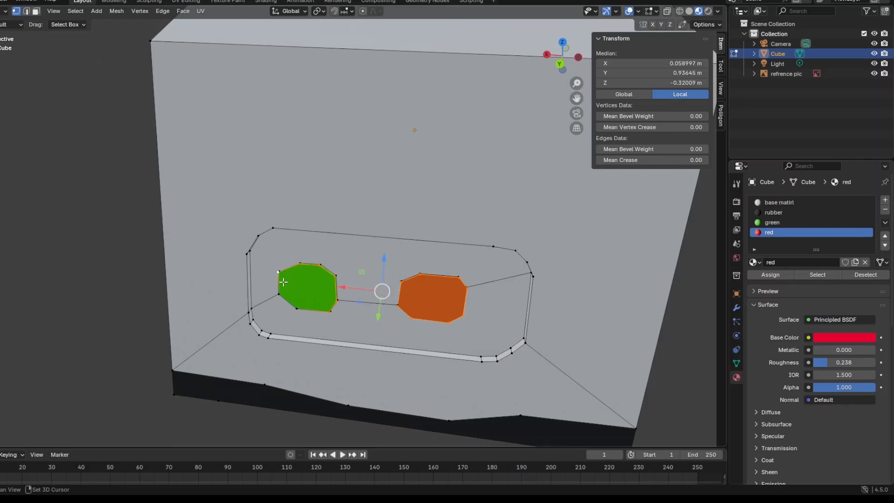
shift+click(278, 294)
shift+click(295, 307)
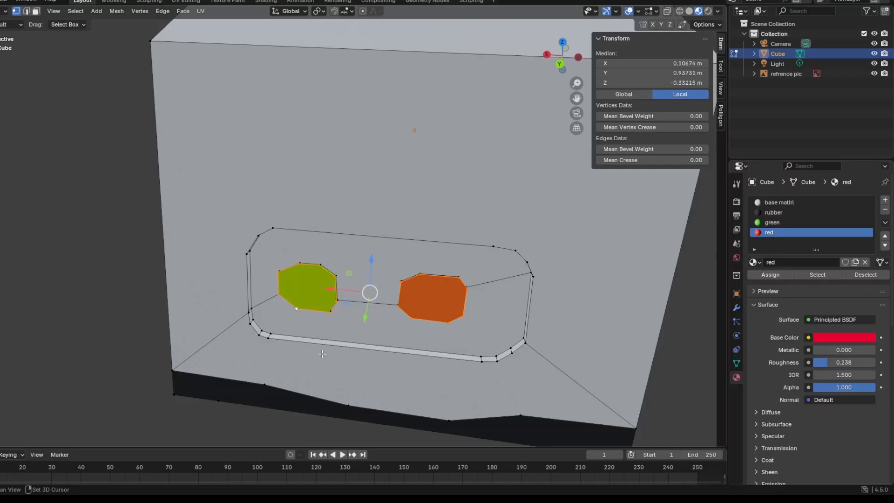
Try to extrude the front faces of both buttons together and scale them down.
scroll(331, 365, up, 2)
middle_drag(332, 366, 333, 347)
key(g)
key(z)
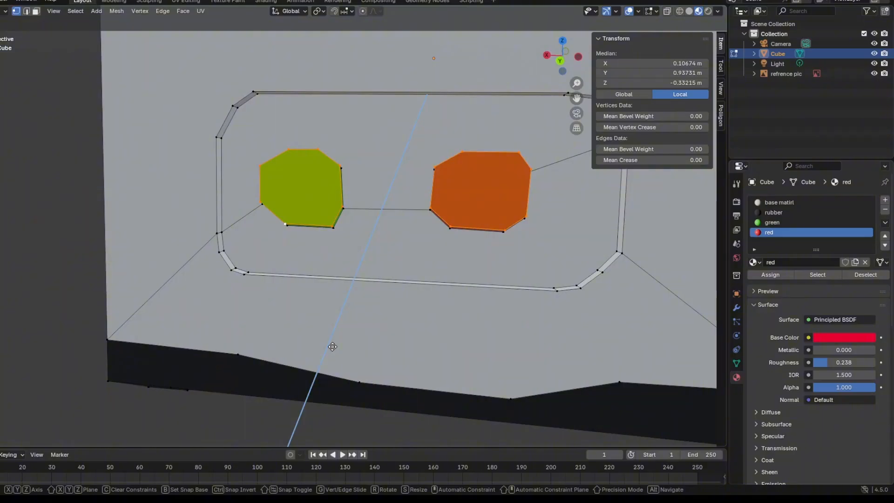
click(338, 331)
key(s)
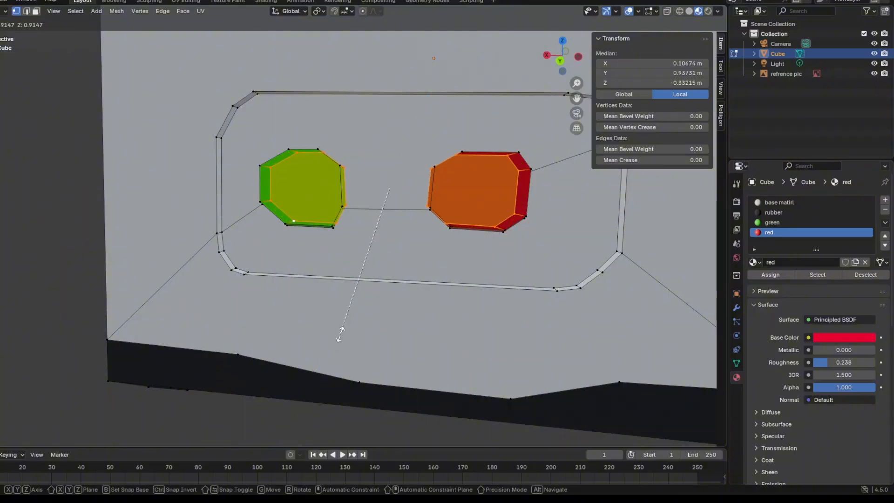
right_click(358, 306)
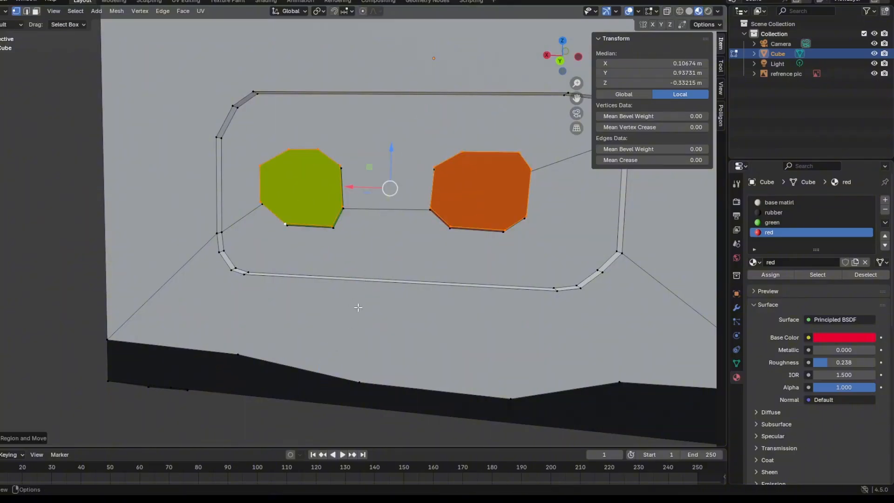
key(s)
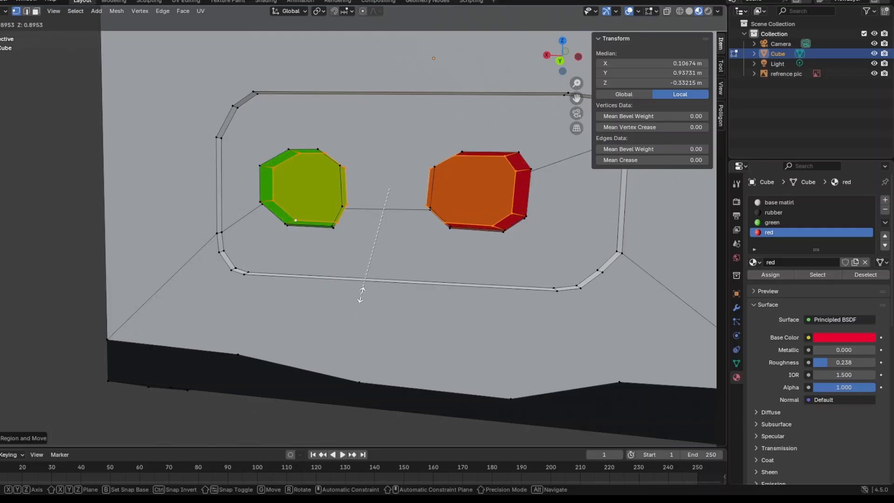
click(367, 287)
middle_drag(369, 291, 320, 322)
drag(285, 381, 287, 388)
Undo the joint extrusion and the green button selection, keeping only the red button's front face selected.
key(ctrl+z)
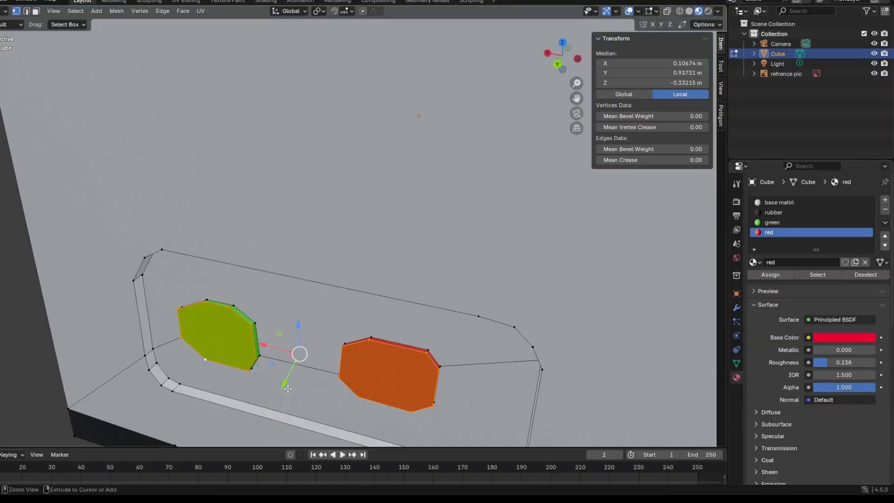
key(ctrl+z)
middle_drag(316, 404, 322, 392)
key(ctrl+z)
key(ctrl+z)
key(ctrl+z)
key(ctrl+z)
key(ctrl+z)
key(ctrl+z)
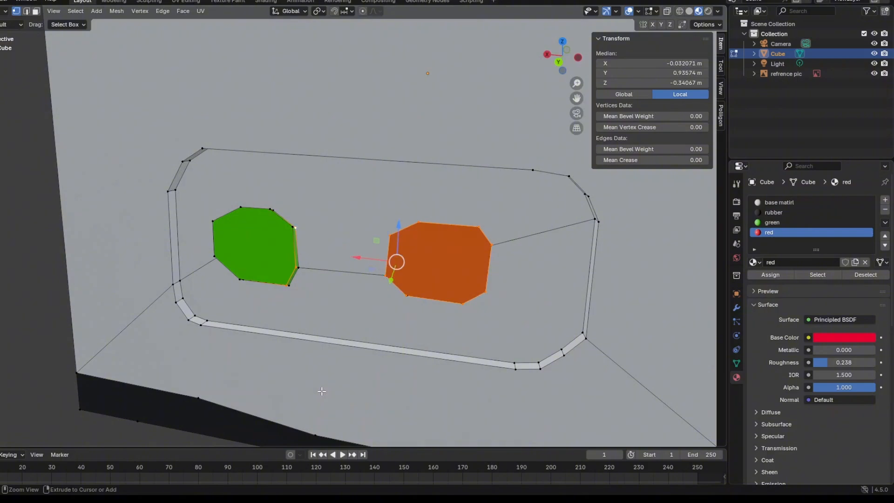
key(ctrl+z)
Extrude the red button's front face in place, scale it inward and move it outward about 0.02 m along Y.
middle_drag(322, 391, 309, 389)
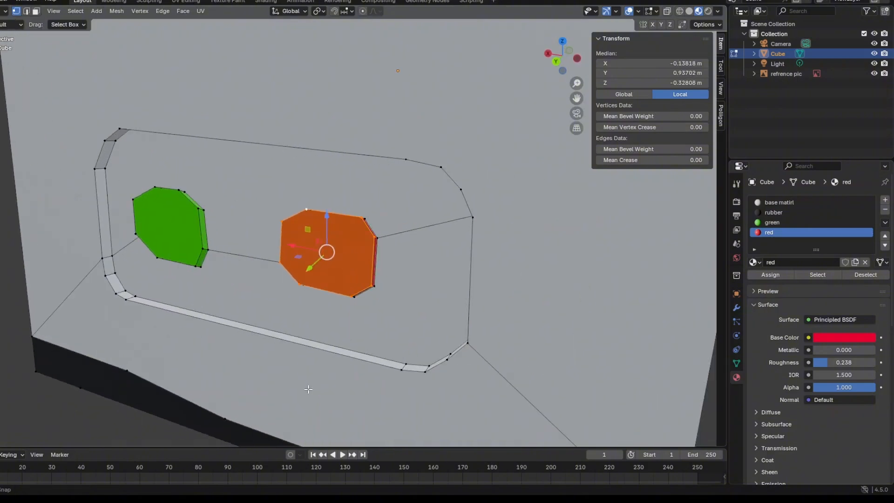
key(g)
key(z)
key(s)
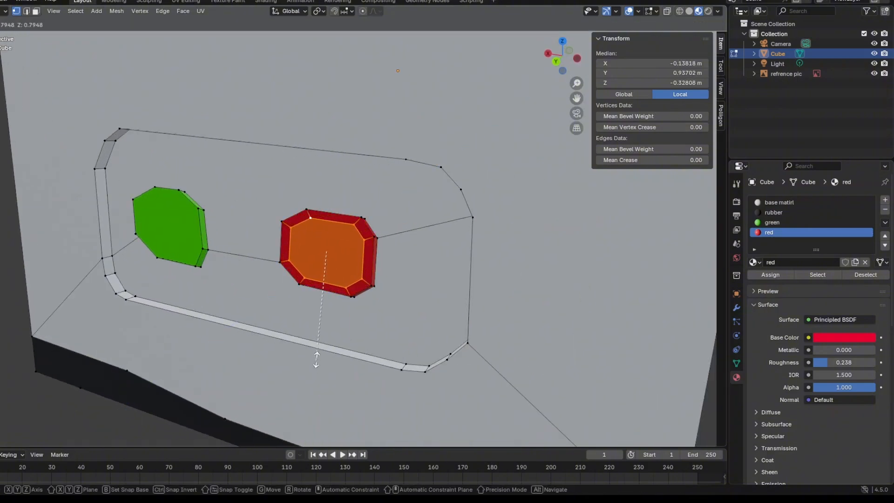
click(316, 359)
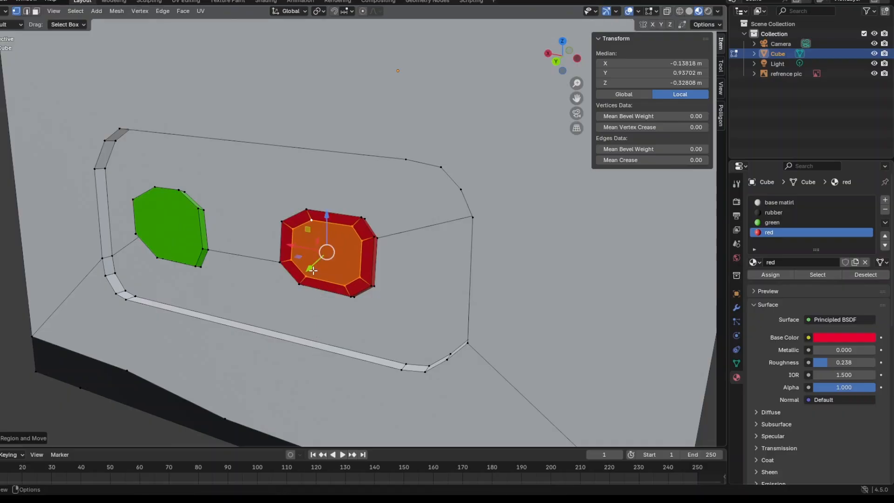
key(ctrl+z)
key(ctrl+shift+z)
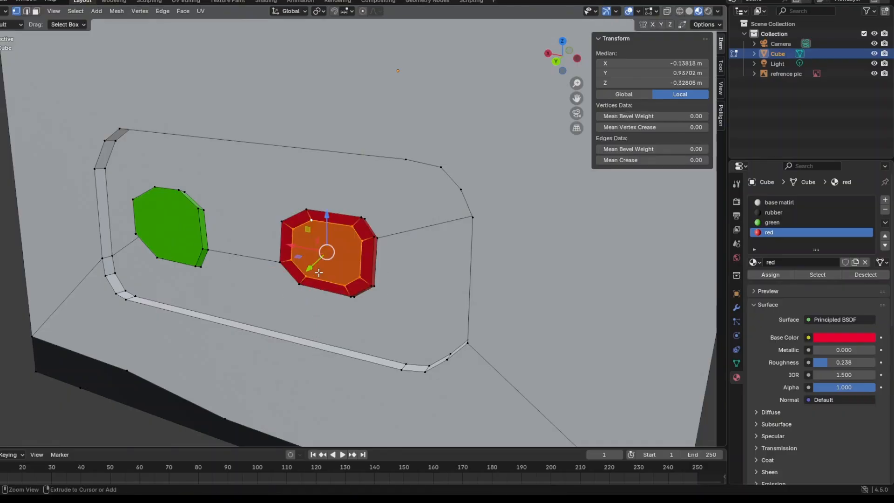
drag(310, 266, 306, 271)
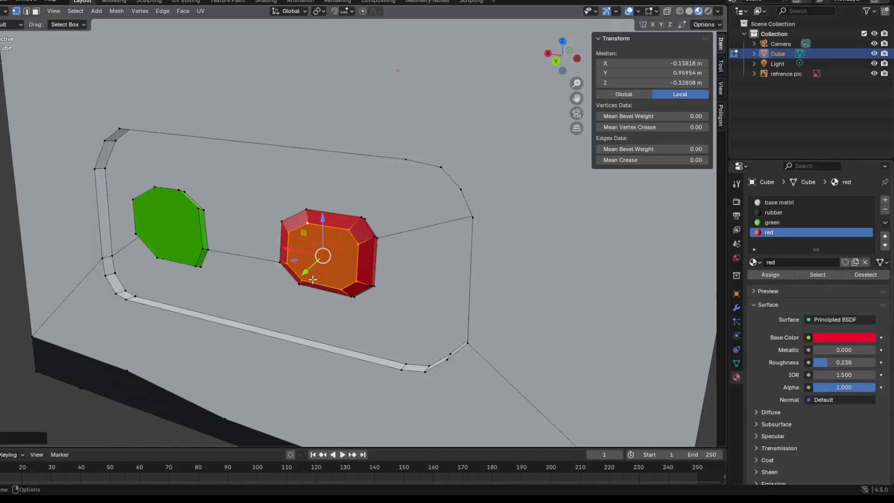
Clear the selection and select all the front vertices of the green button.
middle_drag(338, 322, 374, 307)
scroll(386, 290, up, 2)
click(337, 351)
click(401, 184)
middle_drag(400, 184, 294, 205)
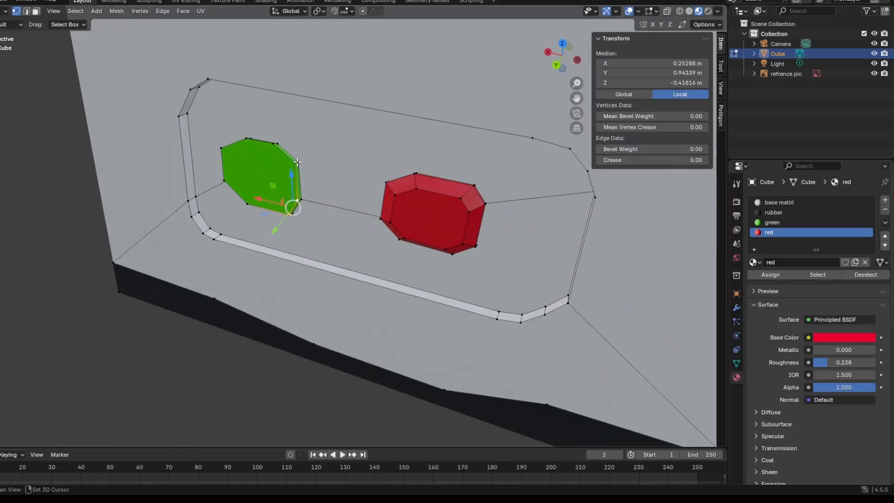
shift+click(240, 201)
middle_drag(239, 202, 289, 230)
Extrude the green button's front face, scale it inward to about 0.78 and move it outward about 0.03 m along Y, clearing the selection.
key(e)
key(s)
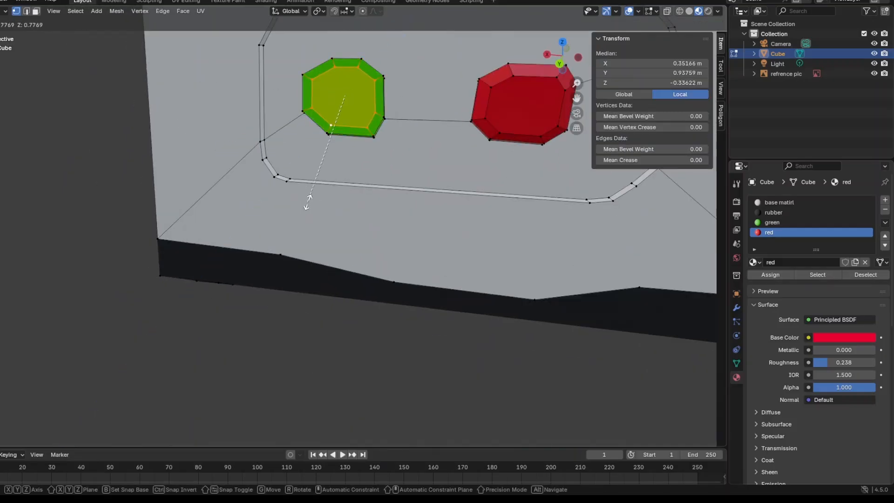
click(307, 200)
middle_drag(308, 200, 256, 180)
drag(238, 135, 231, 140)
middle_drag(230, 139, 198, 158)
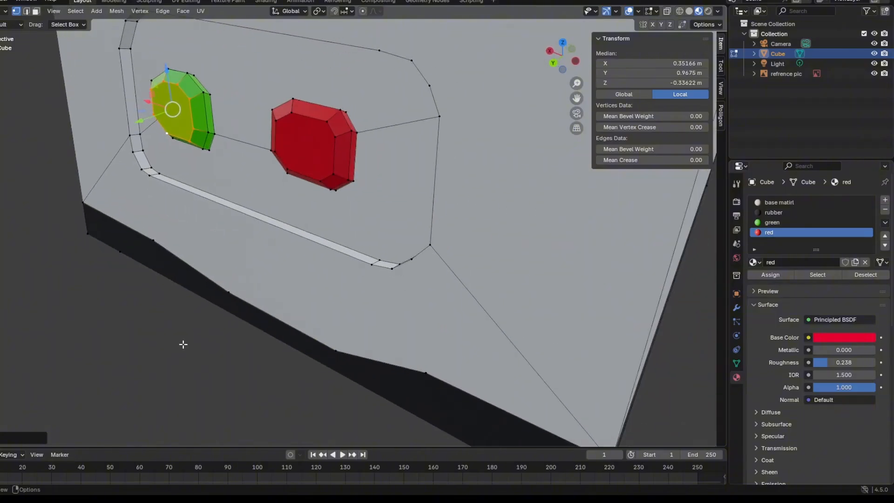
click(182, 343)
Inspect the motor base and the two raised buttons on its control panel from several angles.
middle_drag(182, 343, 231, 321)
scroll(232, 322, down, 4)
middle_drag(357, 257, 390, 281)
scroll(361, 320, up, 5)
scroll(361, 320, down, 5)
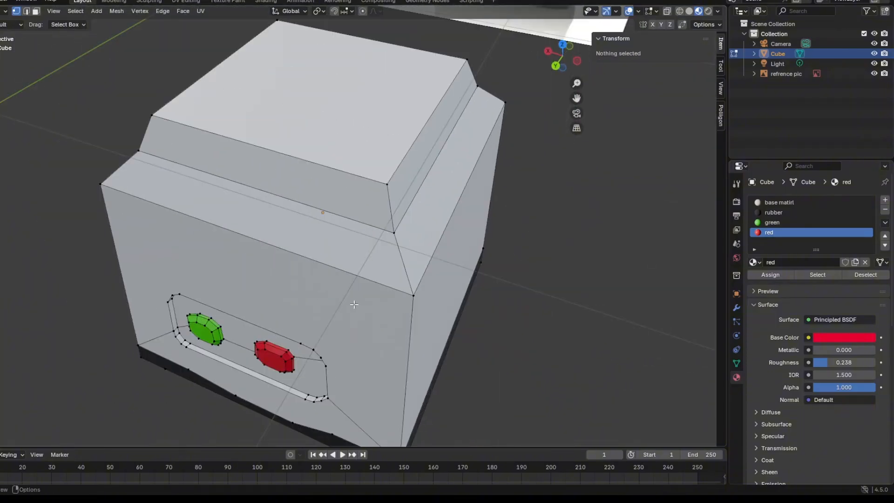
middle_drag(355, 305, 384, 239)
scroll(352, 285, up, 5)
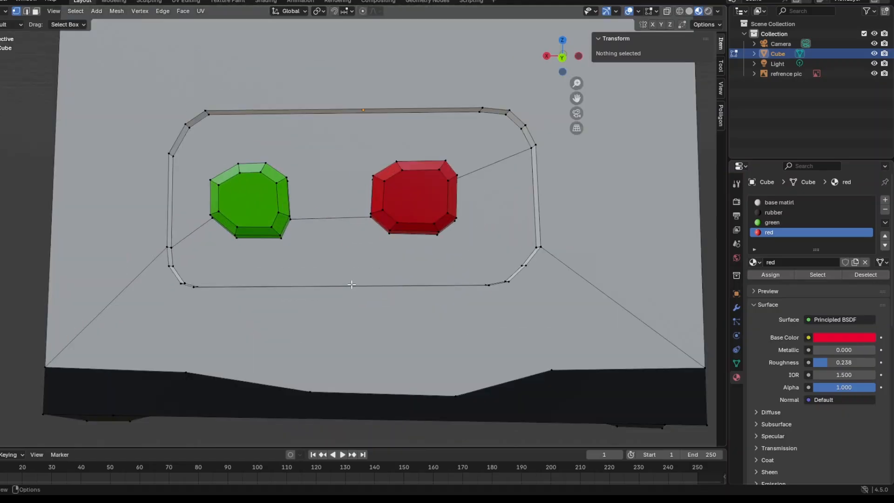
Cut a closed rounded-rectangle outline with the Knife tool into the centre of the motor base's top face.
scroll(351, 284, down, 2)
middle_drag(337, 344, 353, 411)
scroll(346, 348, down, 3)
scroll(326, 329, up, 2)
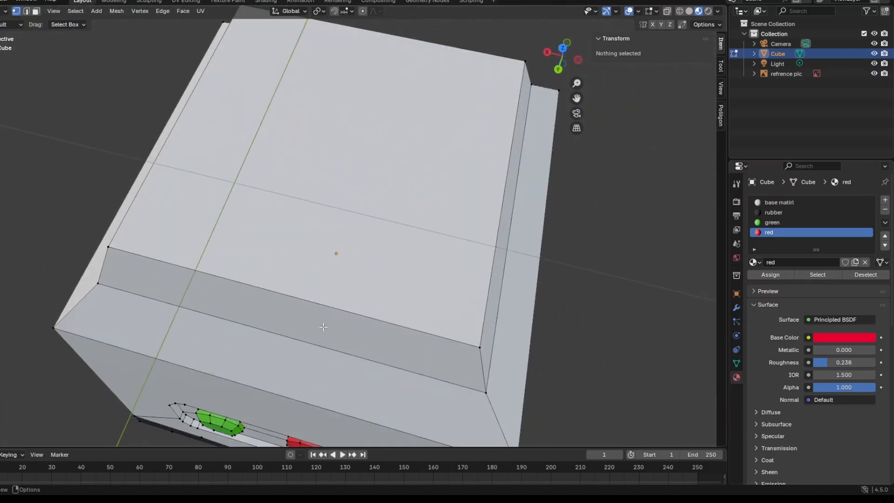
scroll(222, 295, down, 1)
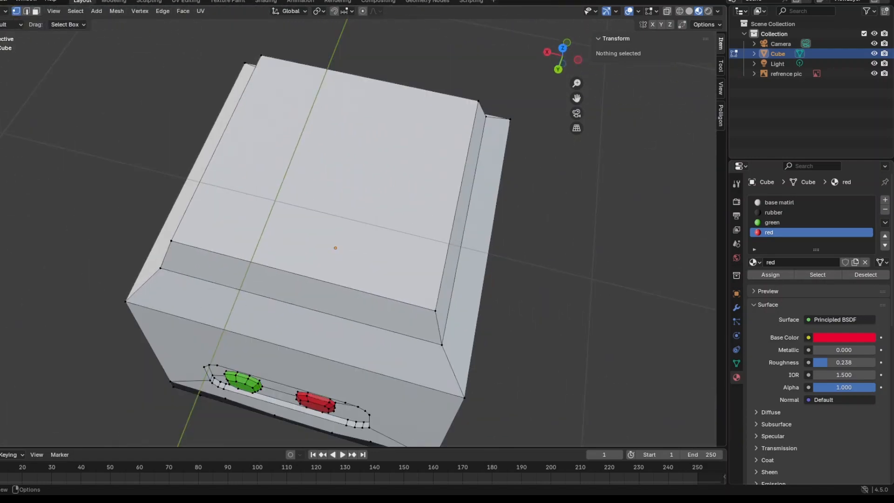
click(1, 280)
middle_drag(335, 179, 350, 196)
click(336, 162)
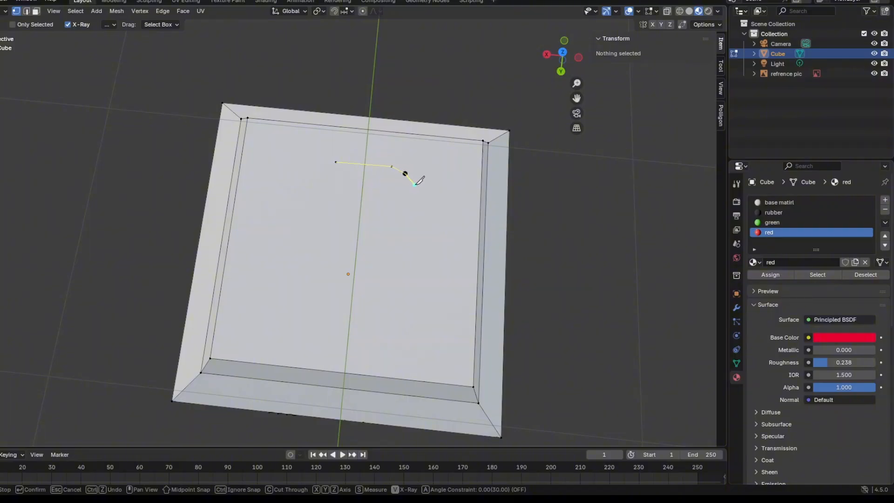
click(422, 202)
click(336, 161)
key(Return)
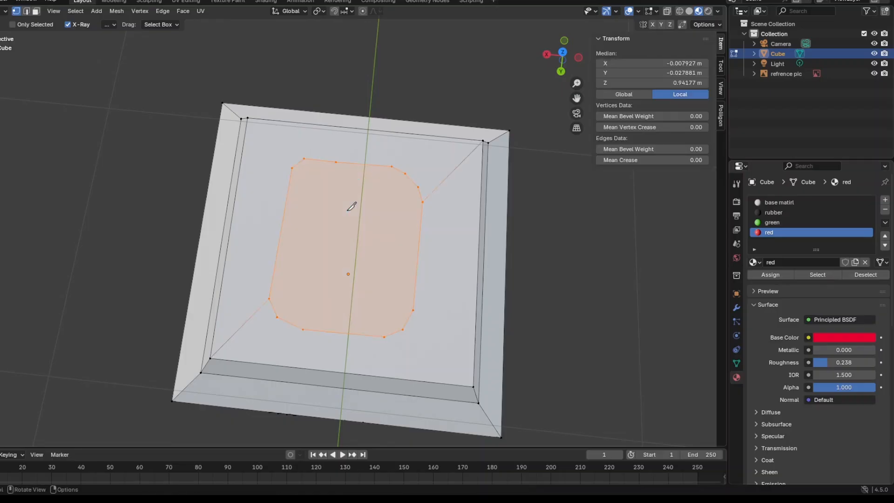
Extrude the outlined top face in place, scale it inward to about 0.89 and scale it out again to meet the outline.
key(e)
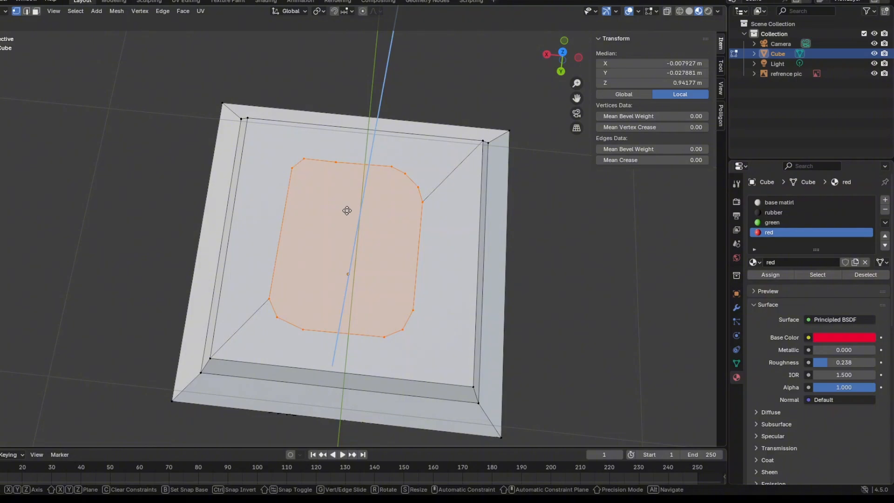
key(s)
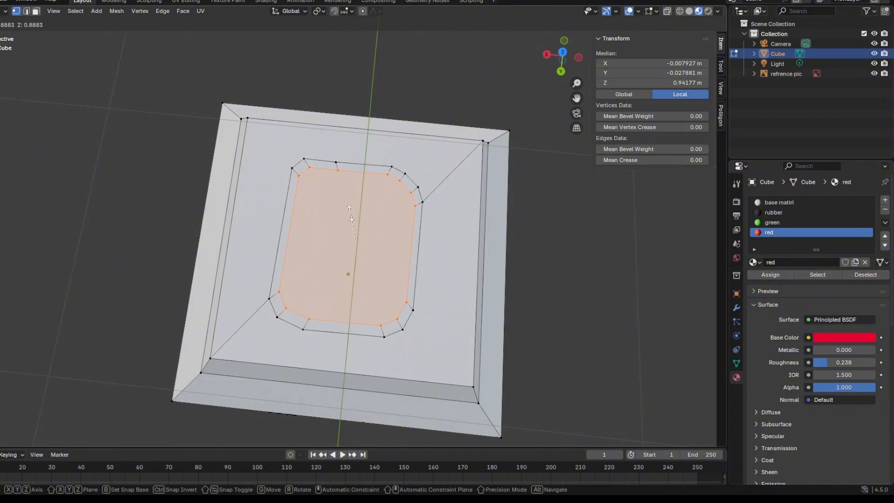
click(351, 212)
middle_drag(419, 289, 421, 221)
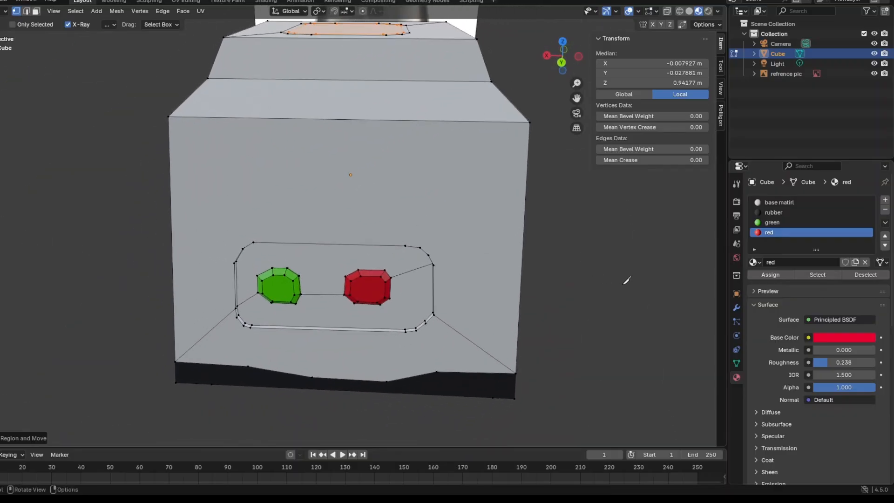
middle_drag(627, 279, 607, 325)
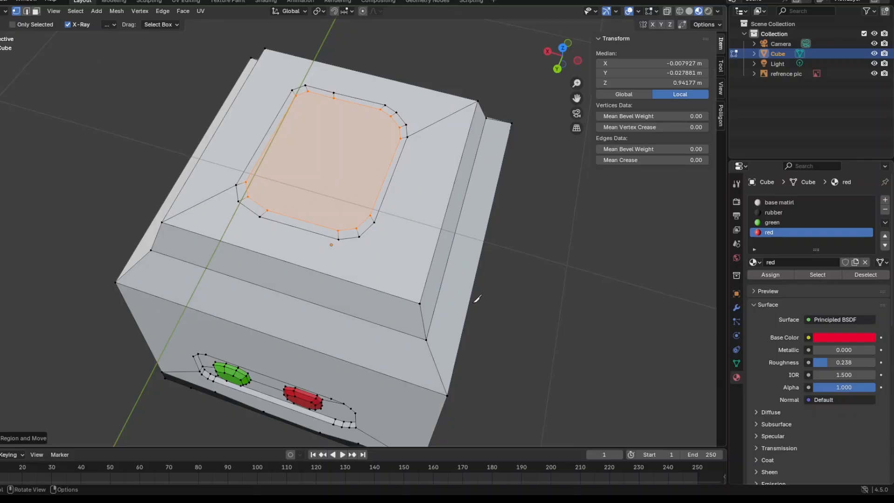
key(s)
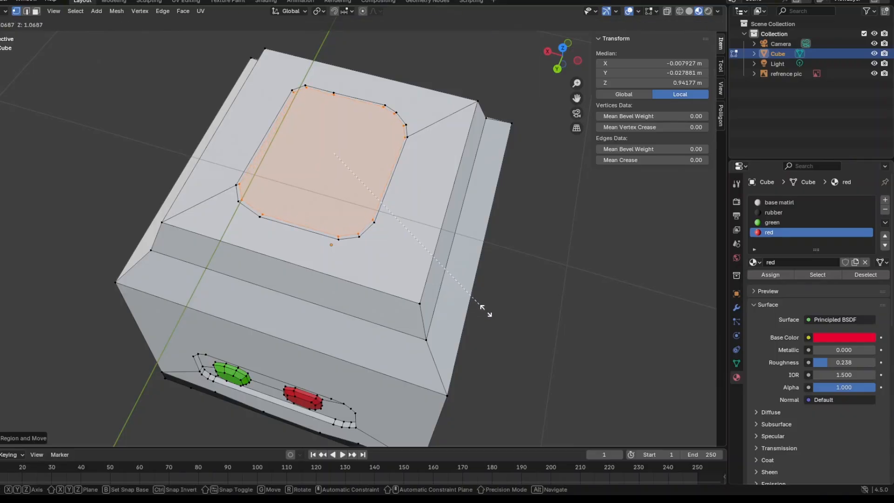
click(491, 313)
Extrude the outlined top face about 0.02 m upward along Z to form a raised plate.
middle_drag(490, 312, 447, 261)
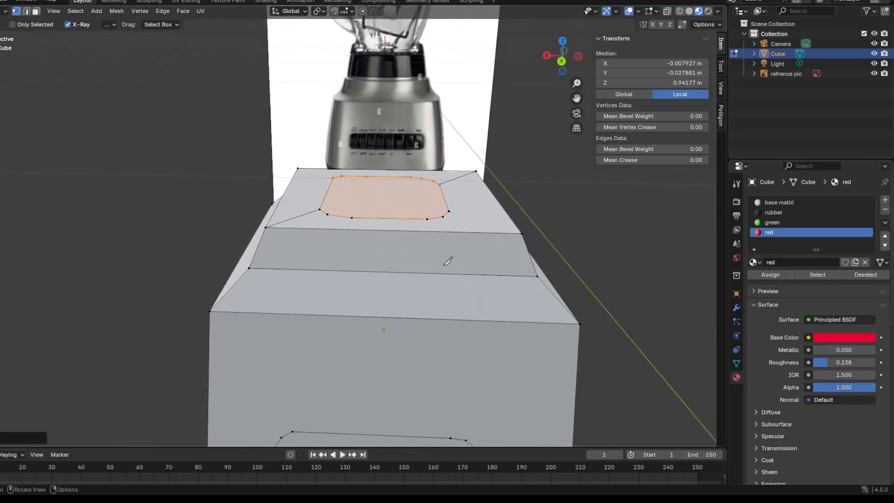
key(e)
key(z)
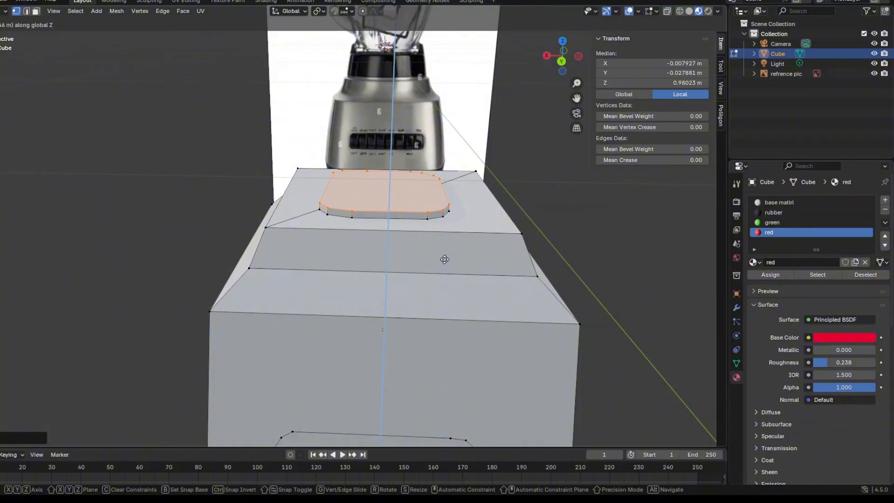
click(447, 259)
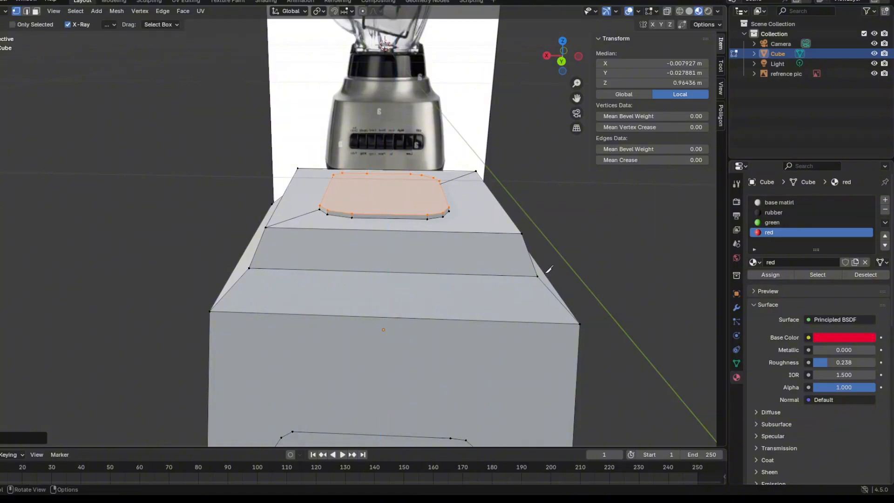
Switch from the Knife to the Move tool, clear the selection and return to Object Mode.
middle_drag(550, 269, 42, 78)
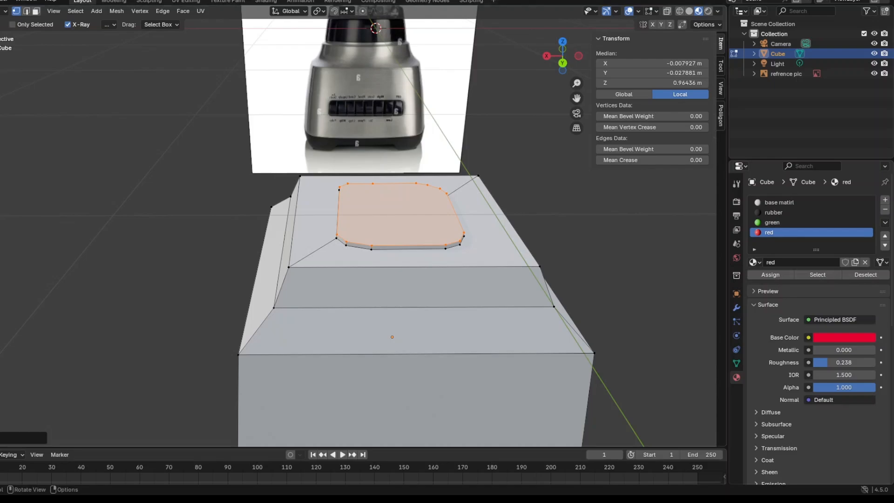
key(shift+space)
key(g)
click(69, 248)
middle_drag(70, 247, 63, 229)
scroll(225, 154, down, 6)
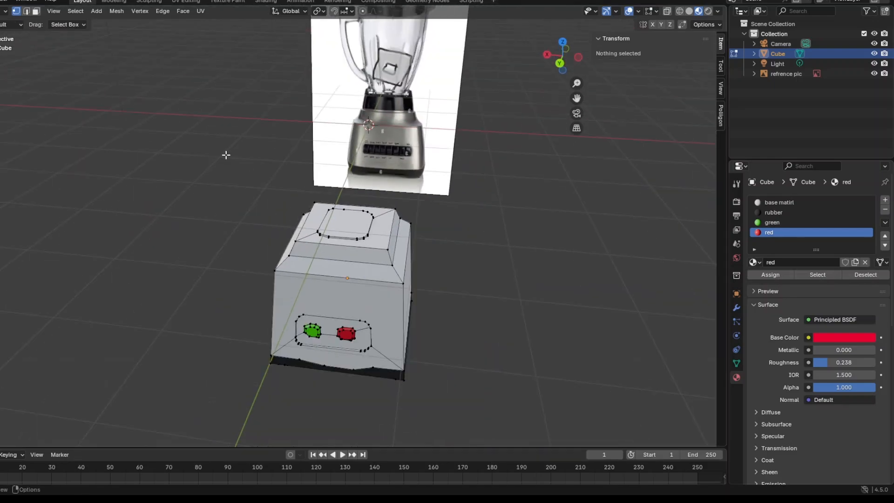
scroll(292, 258, up, 6)
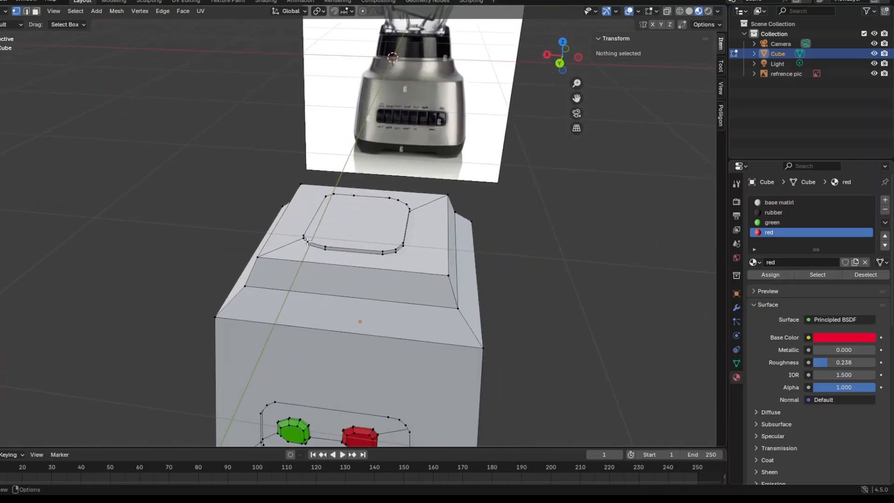
scroll(339, 204, up, 2)
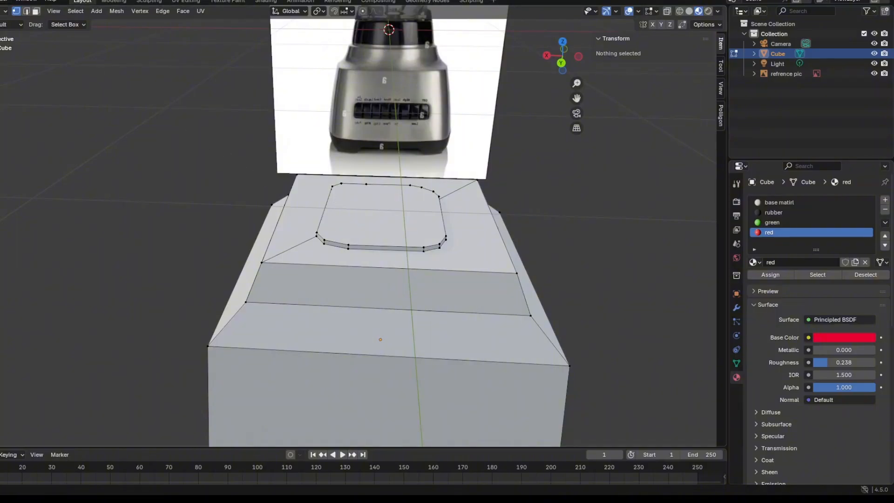
key(Tab)
scroll(127, 172, down, 1)
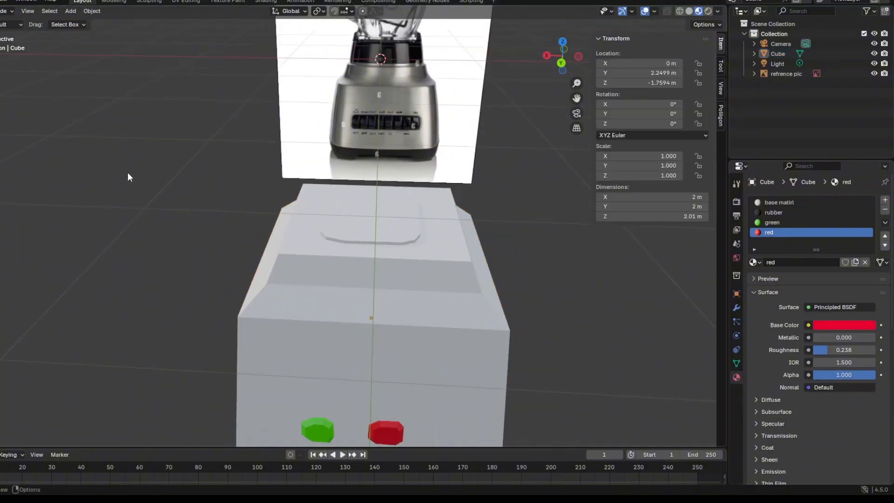
middle_drag(127, 173, 116, 112)
Try Shade Smooth on the motor base, then restore it to Shade Flat.
click(233, 214)
right_click(261, 222)
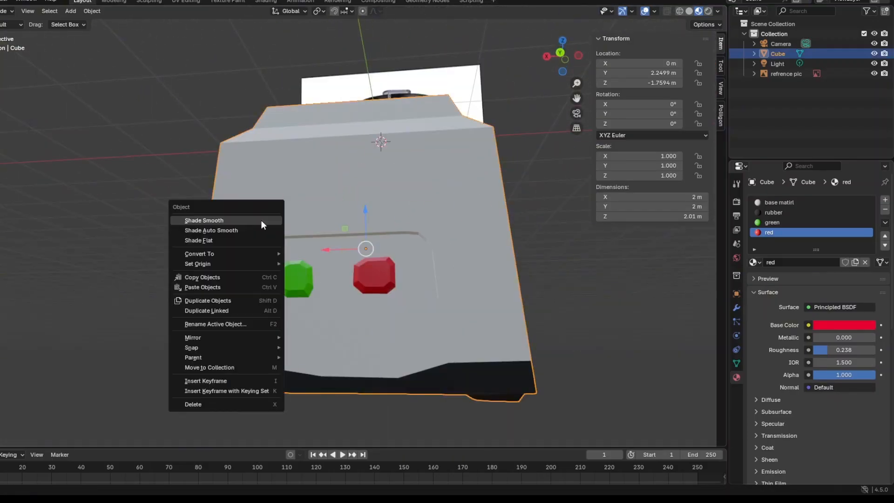
click(249, 219)
mouse_move(249, 219)
middle_down()
mouse_move(220, 219)
mouse_move(259, 223)
middle_up()
mouse_move(269, 273)
middle_down()
mouse_move(215, 269)
mouse_move(249, 268)
mouse_move(119, 171)
mouse_move(78, 124)
mouse_move(208, 174)
mouse_move(237, 236)
mouse_move(204, 245)
middle_up()
right_click(253, 267)
click(230, 287)
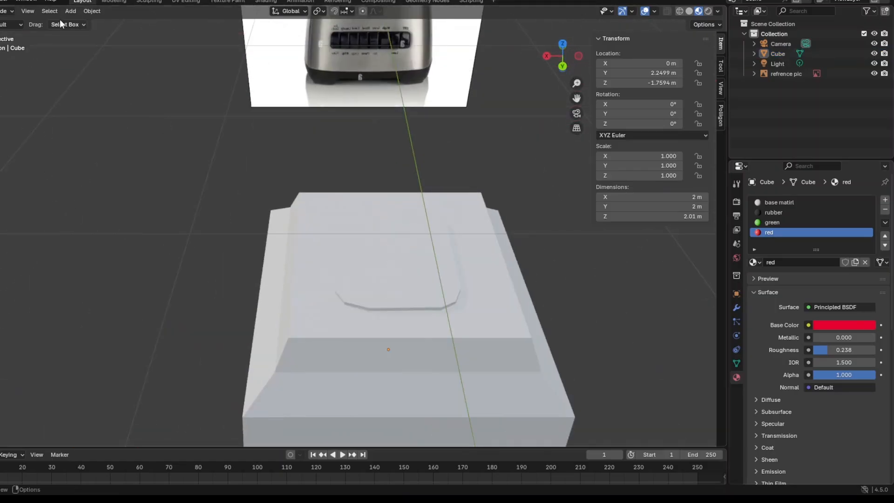
Add a mesh circle and fill it with a face in Edit Mode.
key(shift+a)
mouse_move(274, 201)
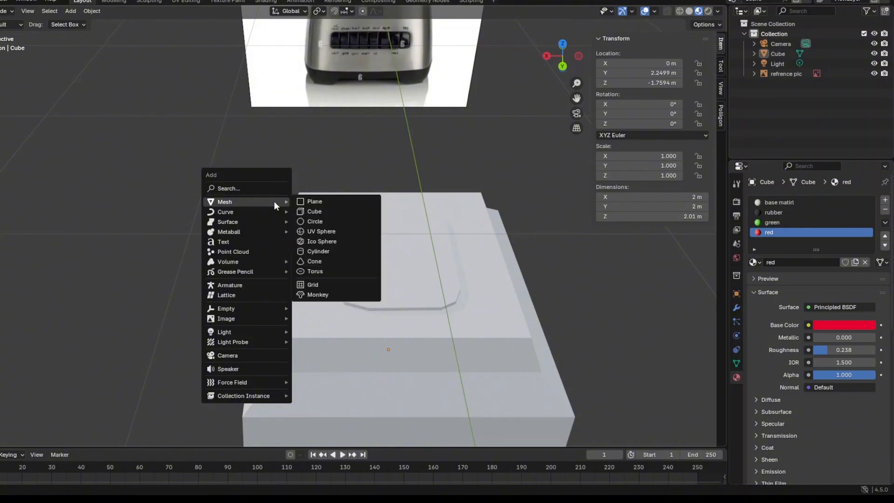
click(324, 221)
middle_drag(323, 221, 348, 278)
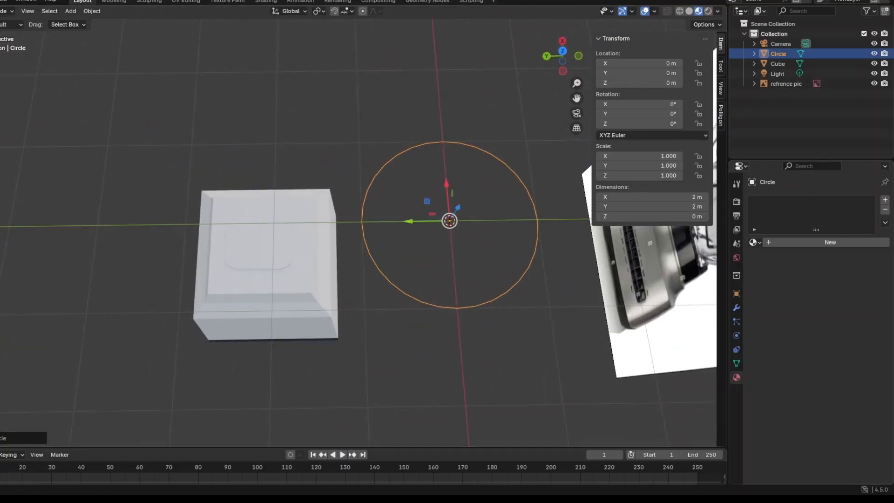
click(4, 11)
click(4, 34)
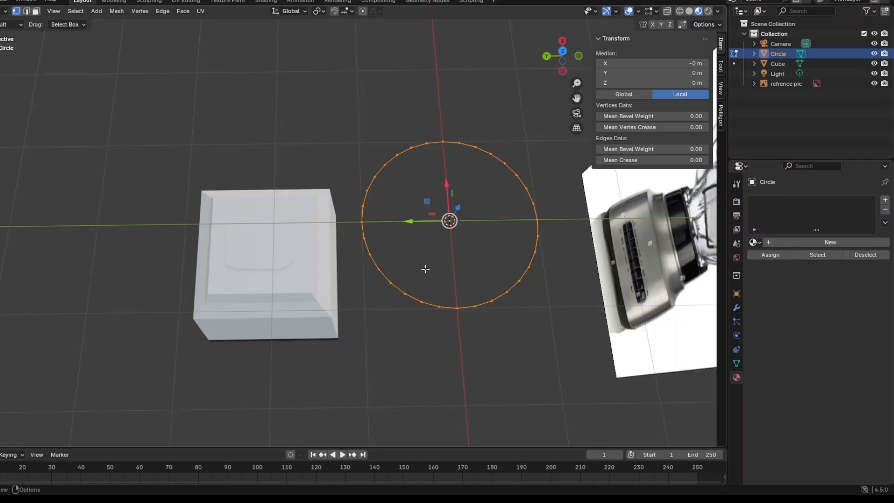
right_click(426, 269)
click(420, 299)
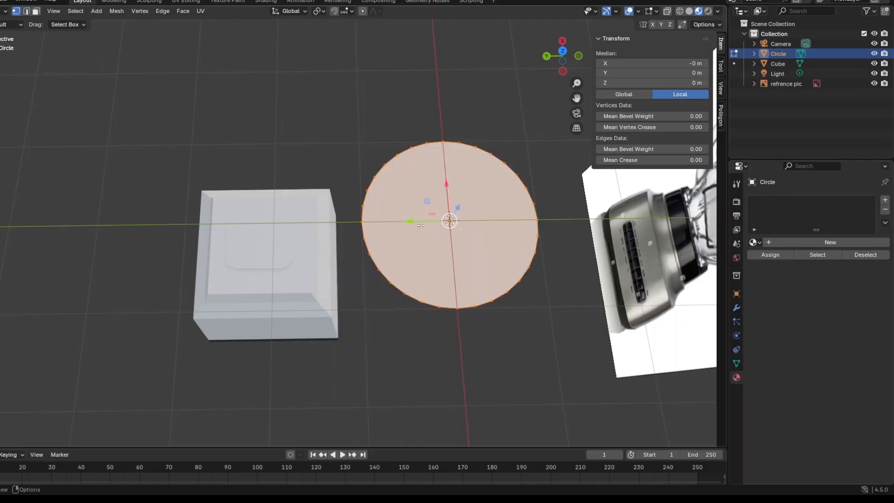
Move the filled circle about 2.15 m along Y over the motor base and scale it down to fit the raised plate.
drag(420, 225, 232, 244)
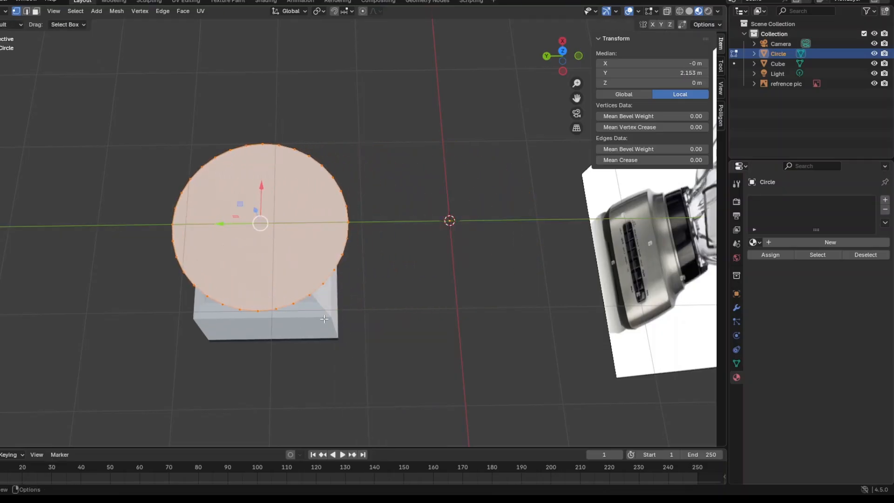
key(s)
click(292, 270)
middle_drag(292, 270, 396, 204)
Lower the disc onto the raised plate at about Z -0.785 m, centre it at about X 0.055 m, Y 2.23 m and deselect it.
key(g)
key(z)
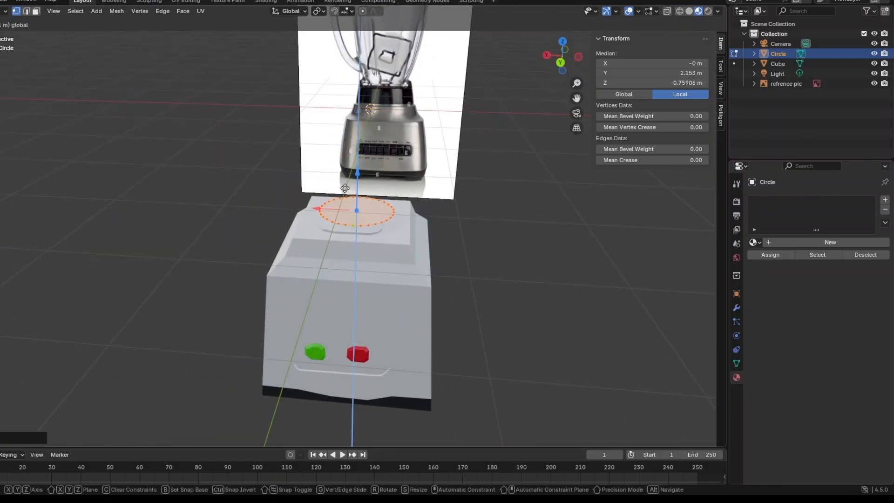
key(y)
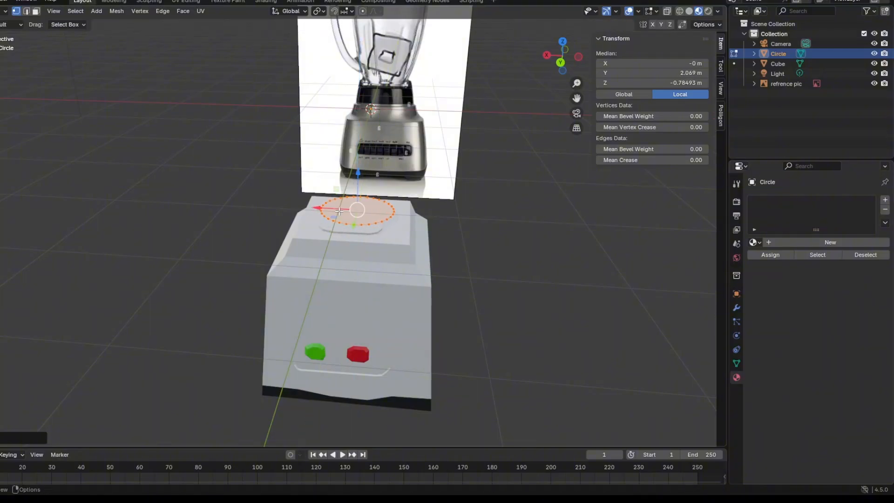
click(353, 222)
drag(349, 224, 346, 230)
middle_drag(410, 281, 364, 285)
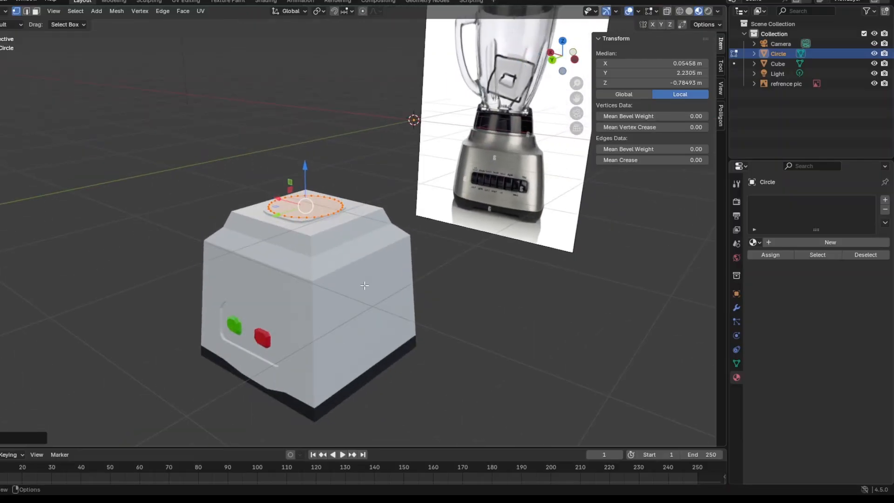
click(364, 286)
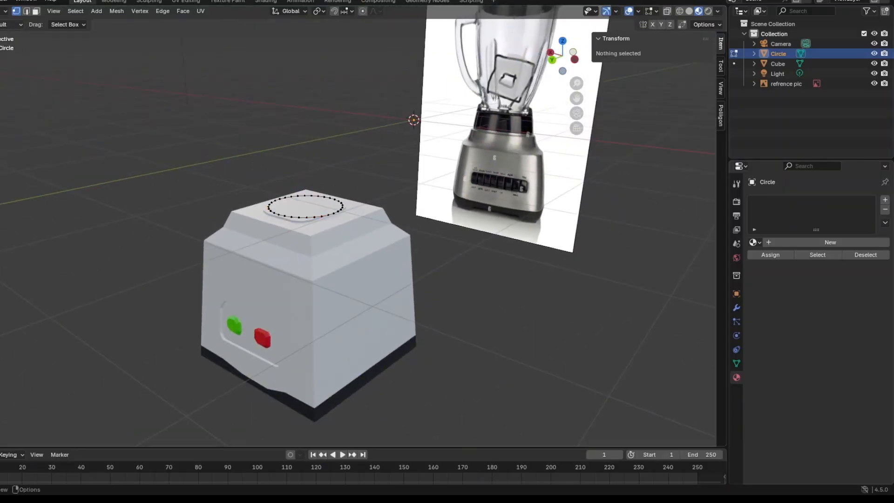
In Object Mode, select the motor base, rename its first material "base material" and set its roughness to 0.
click(5, 11)
click(10, 23)
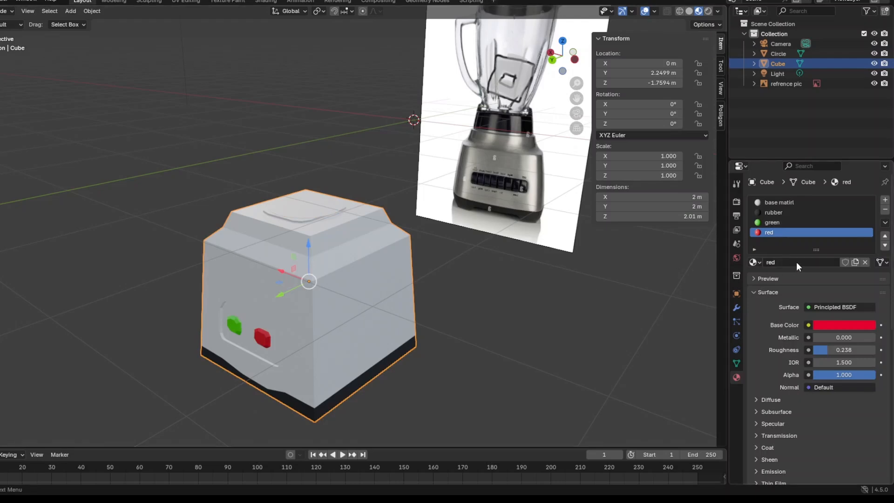
click(831, 207)
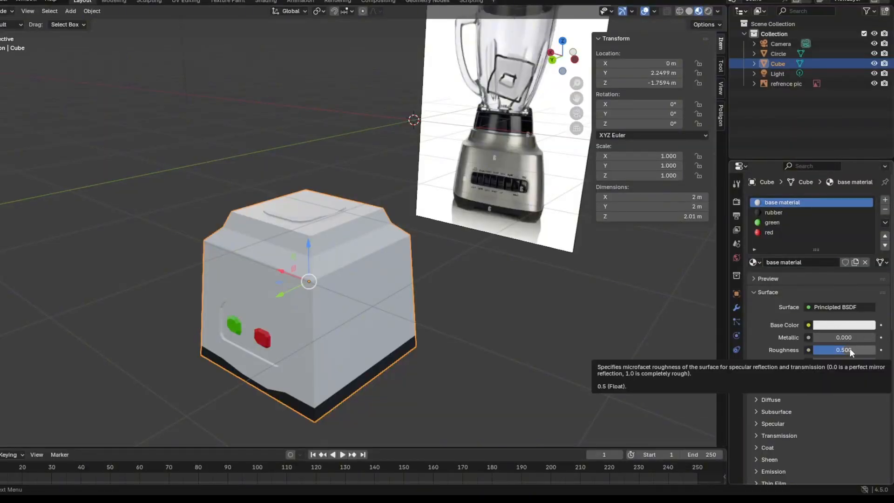
drag(850, 349, 815, 350)
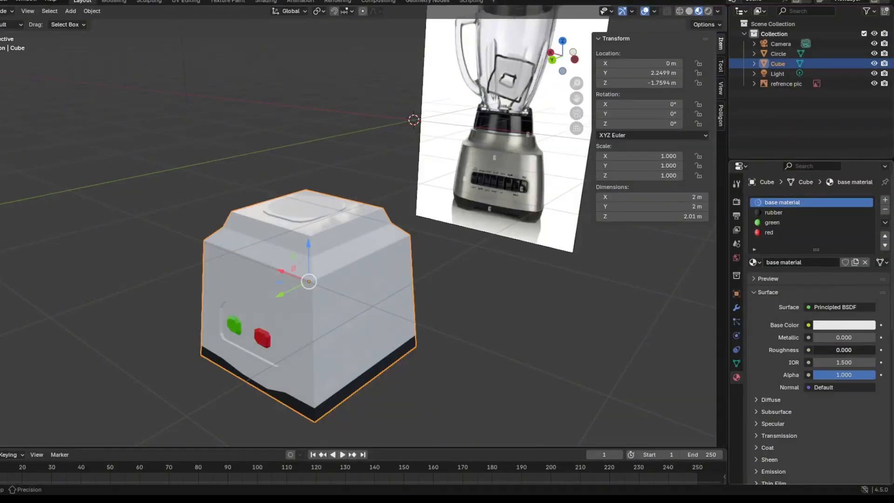
Darken the base material's base color to a neutral grey with a value of about 0.298.
click(837, 325)
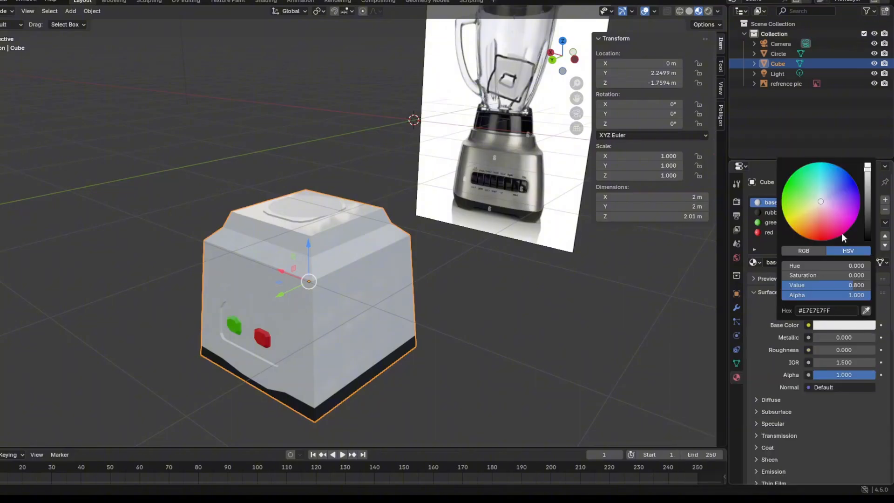
drag(867, 194, 868, 198)
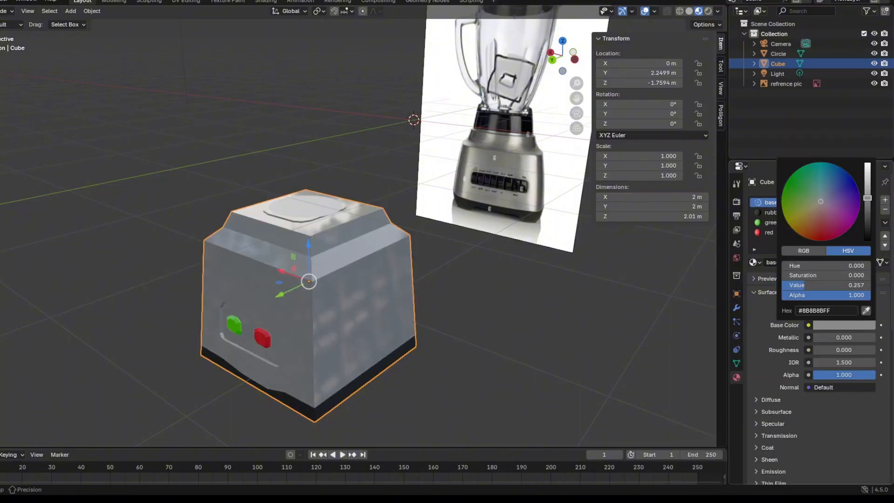
middle_drag(468, 339, 507, 327)
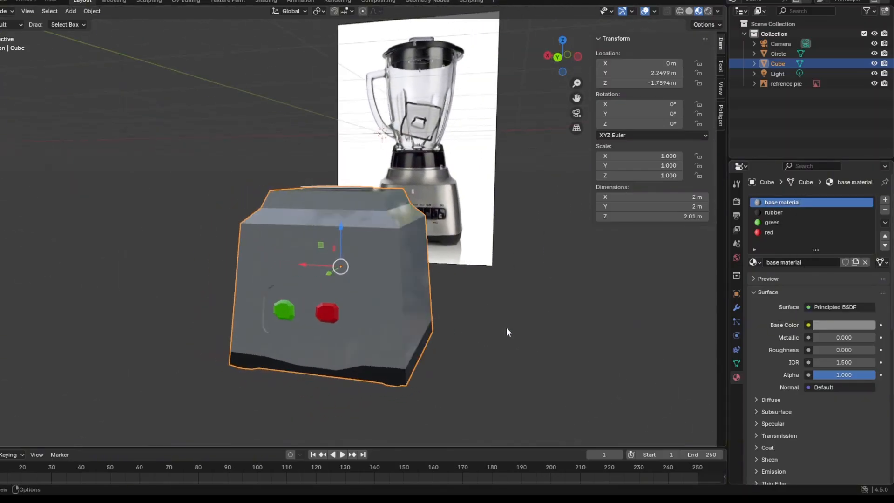
click(842, 326)
drag(865, 196, 867, 195)
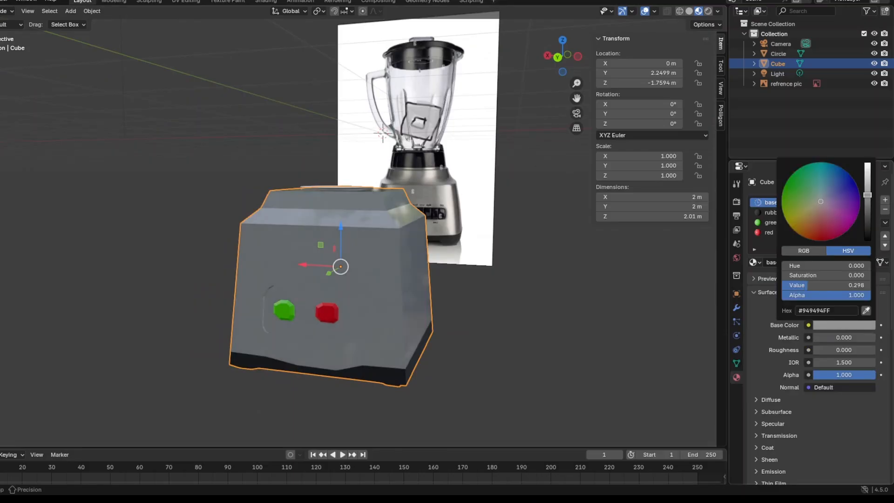
Select the disc above the motor base and try to reposition it to about X 0.021 m, Y 0.046 m, Z 0.014 m.
click(555, 356)
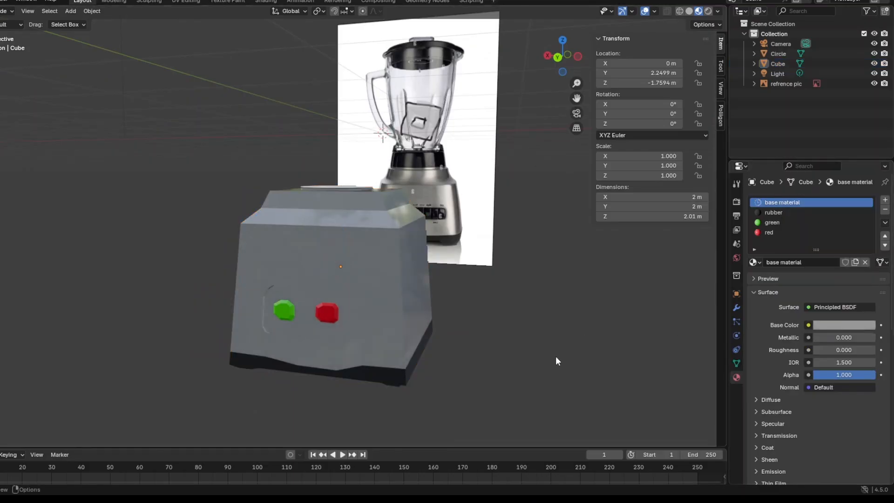
middle_drag(555, 357, 317, 304)
click(317, 302)
click(489, 351)
scroll(489, 352, up, 1)
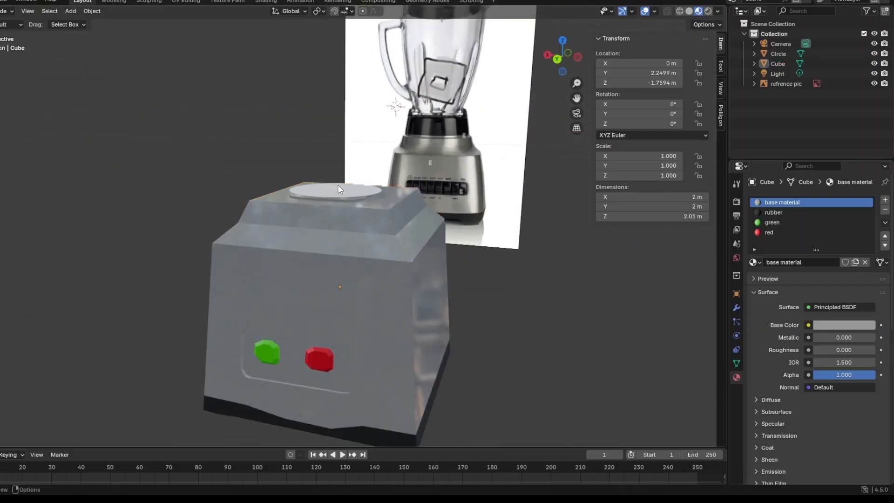
click(340, 188)
middle_drag(362, 229, 380, 333)
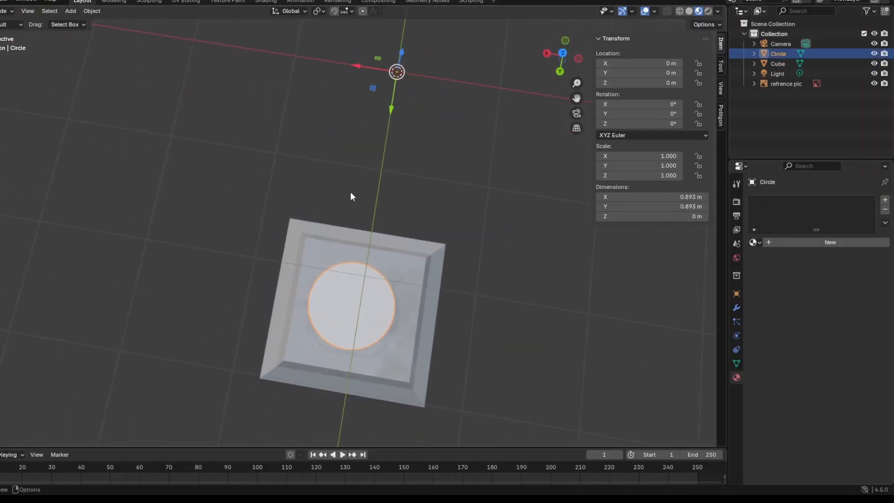
middle_drag(395, 179, 429, 139)
mouse_move(440, 135)
mouse_down()
mouse_move(410, 138)
mouse_move(438, 138)
mouse_up()
middle_drag(461, 152, 468, 192)
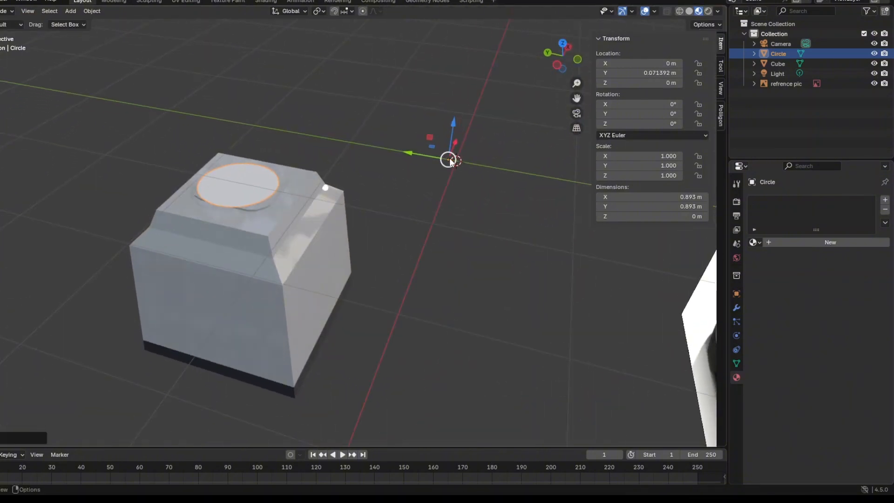
drag(449, 159, 452, 158)
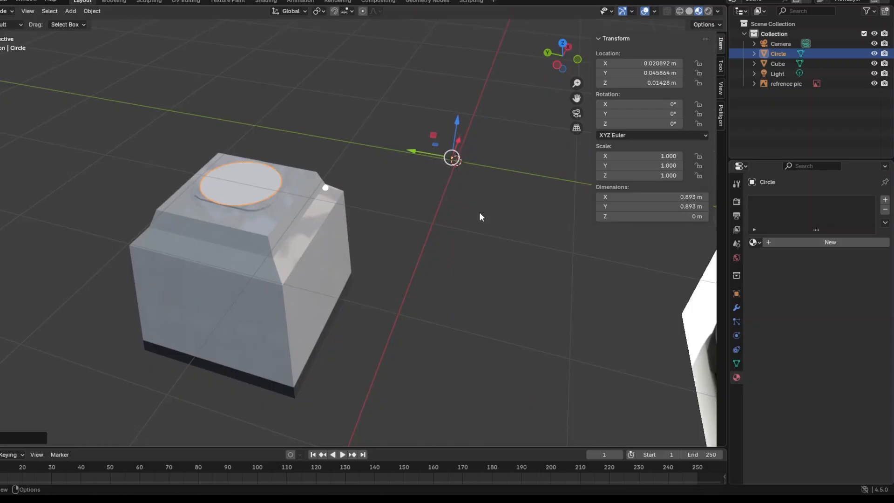
Delete the circle disc from the scene.
click(754, 53)
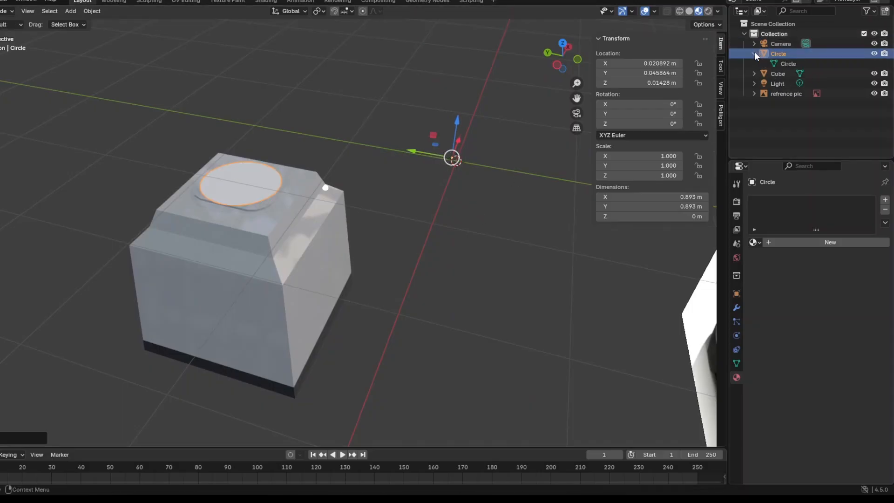
click(776, 64)
key(x)
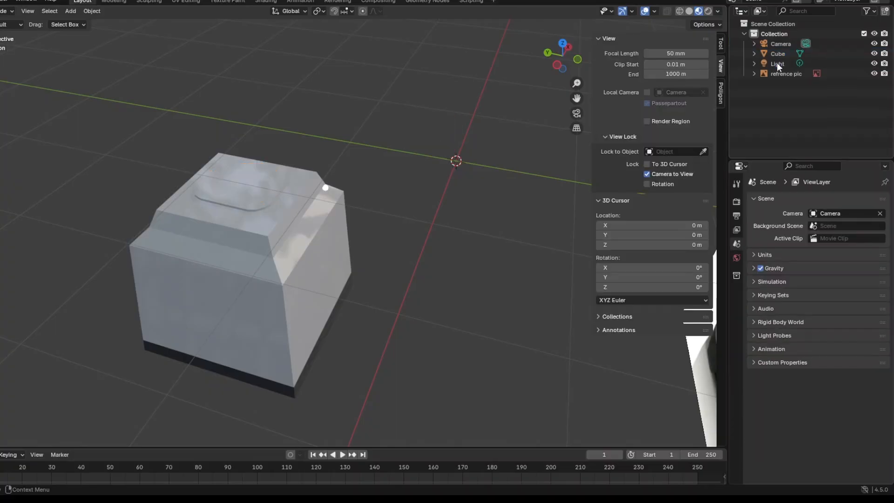
middle_drag(498, 177, 520, 205)
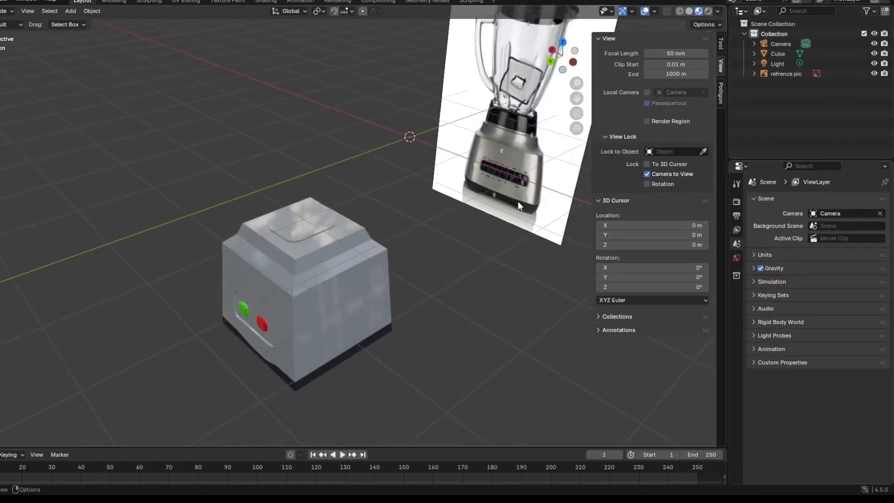
Add a cylinder mesh and move it over the motor base to about Y 2.07 m, Z 0.118 m.
click(76, 15)
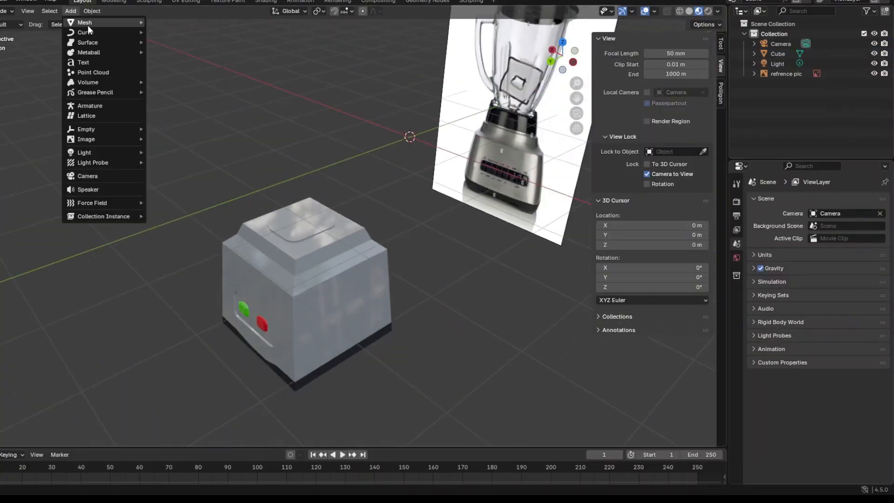
mouse_move(87, 25)
click(173, 72)
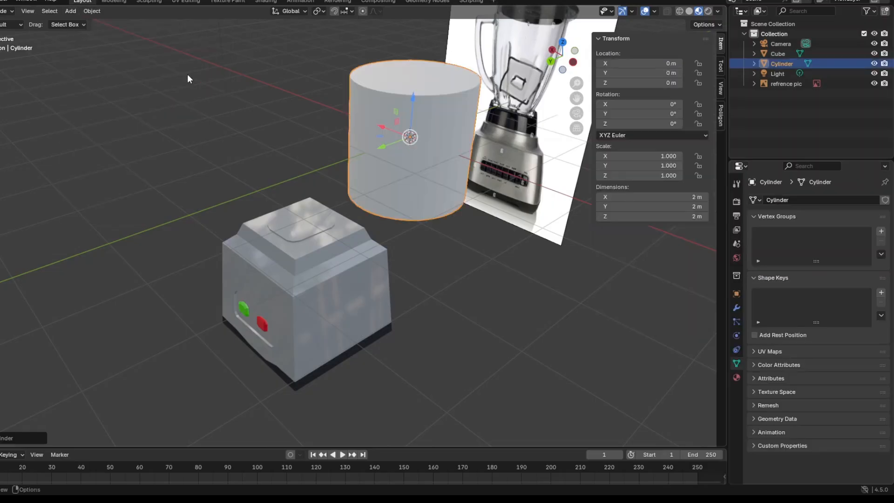
key(g)
key(y)
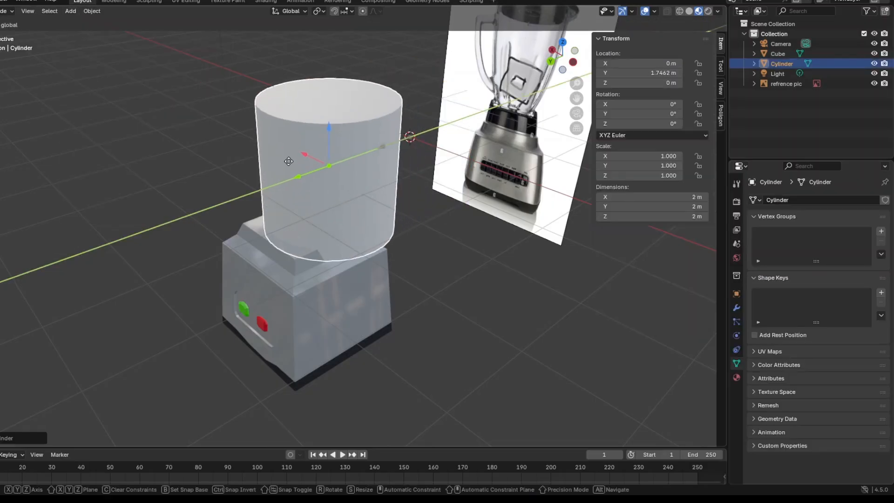
click(316, 160)
key(g)
click(309, 160)
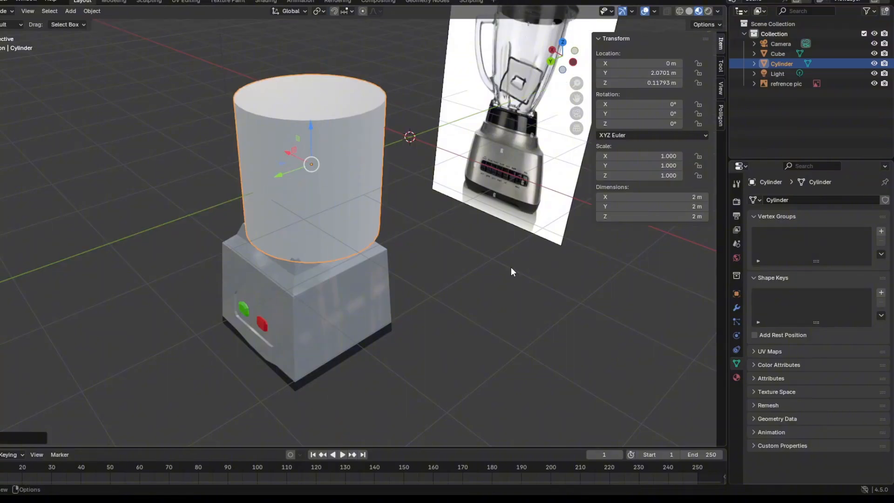
Scale the cylinder down uniformly to 0.4 and shift it along Y to about 2.2 m.
key(s)
click(414, 248)
middle_drag(413, 248, 451, 286)
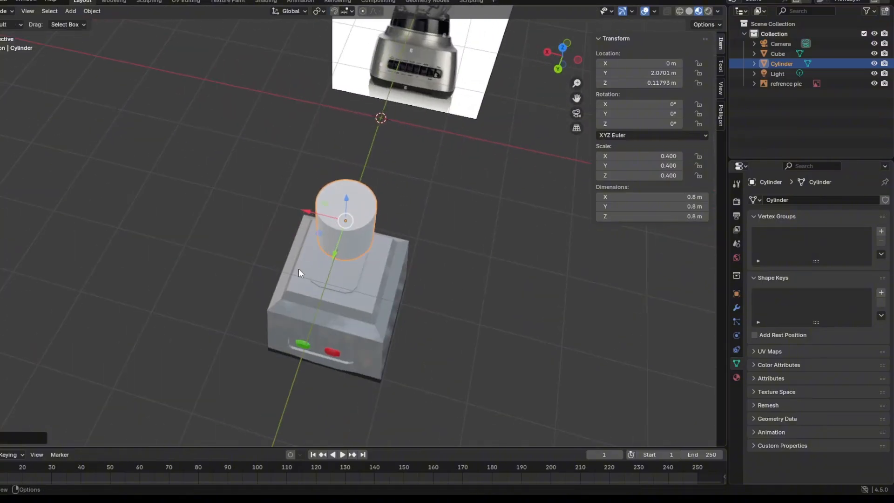
key(g)
key(y)
click(335, 216)
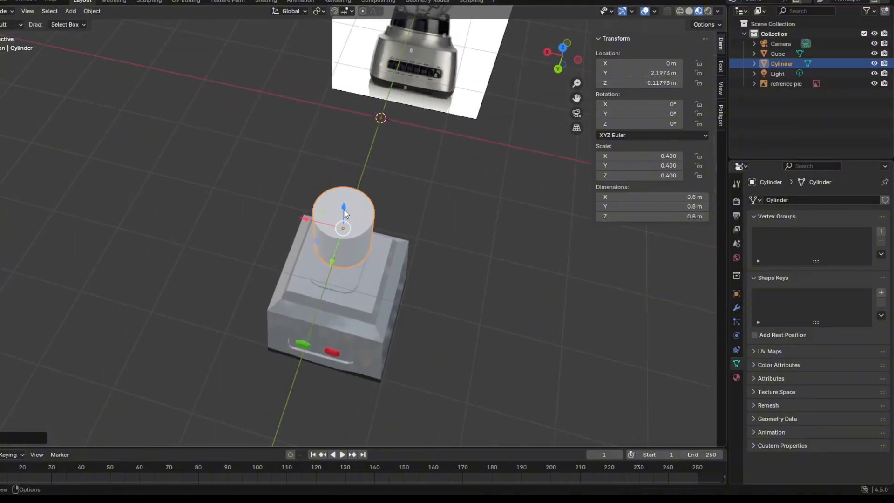
Lower the cylinder onto the raised plate at about Z -0.40 m and centre it at about X 0.021 m, Y 2.265 m.
drag(345, 214, 345, 247)
middle_drag(345, 247, 367, 238)
scroll(375, 238, up, 5)
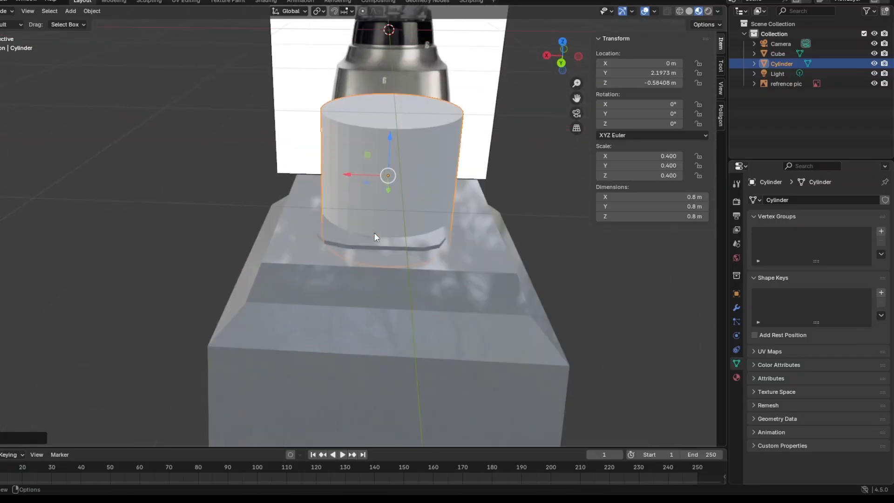
drag(366, 179, 388, 117)
scroll(390, 114, up, 4)
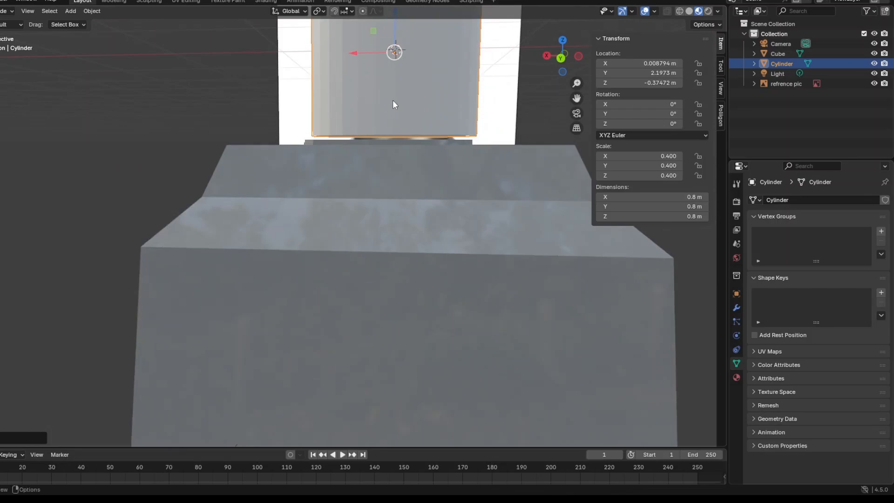
drag(396, 31, 398, 39)
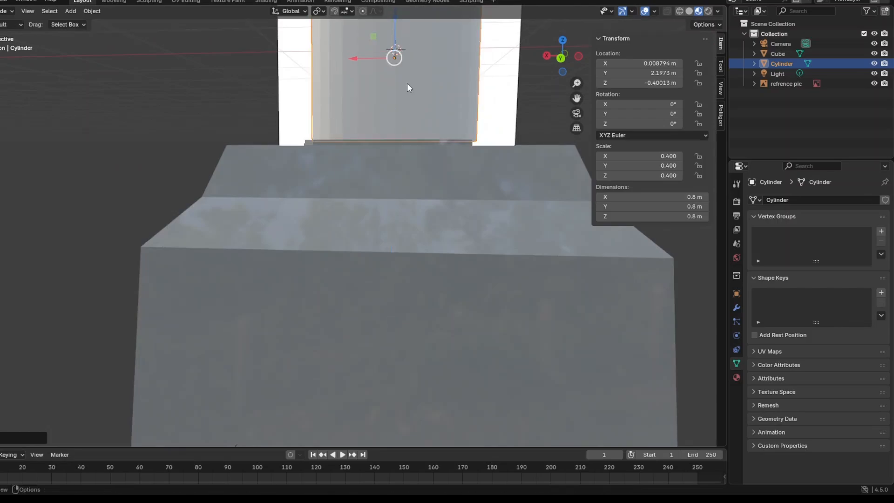
middle_drag(407, 83, 424, 218)
drag(434, 267, 430, 267)
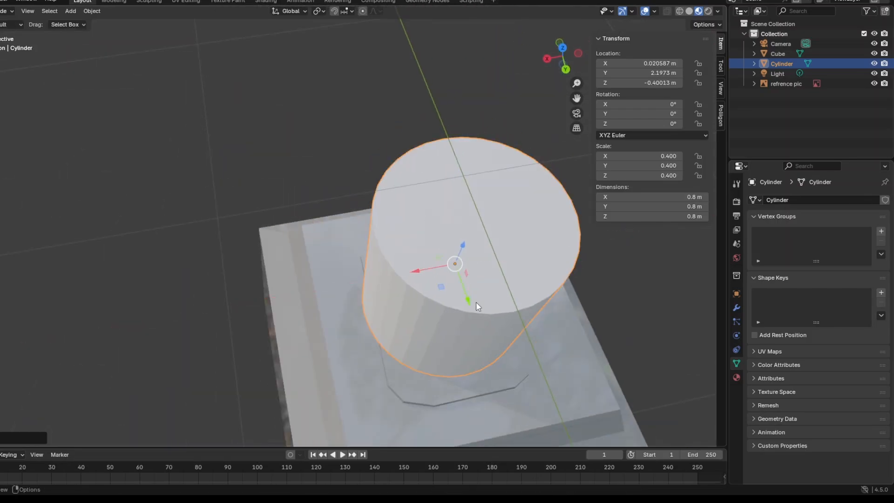
drag(468, 296, 472, 312)
scroll(461, 305, down, 3)
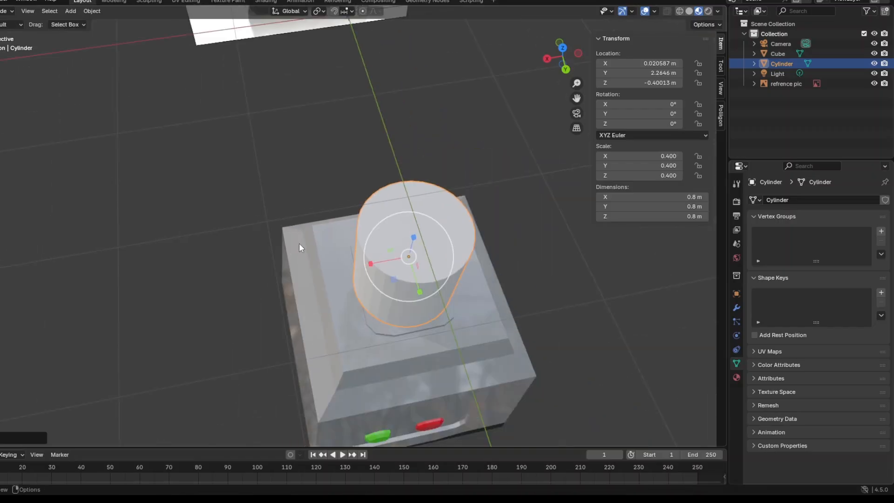
Enlarge the cylinder to fit the raised plate, scaling it to about X 0.640, Y 0.581, Z 0.736.
middle_drag(300, 247, 328, 308)
drag(318, 305, 323, 308)
drag(345, 356, 347, 351)
middle_drag(347, 352, 368, 292)
key(s)
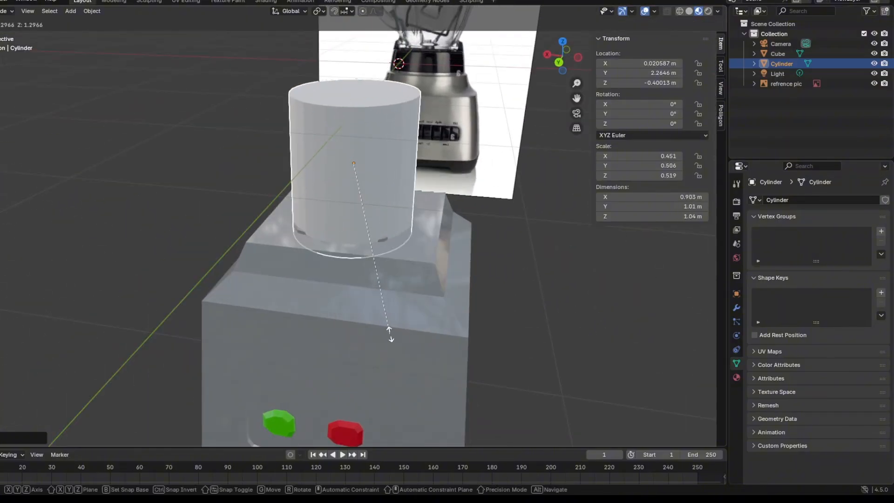
click(395, 340)
middle_drag(395, 340, 215, 289)
key(s)
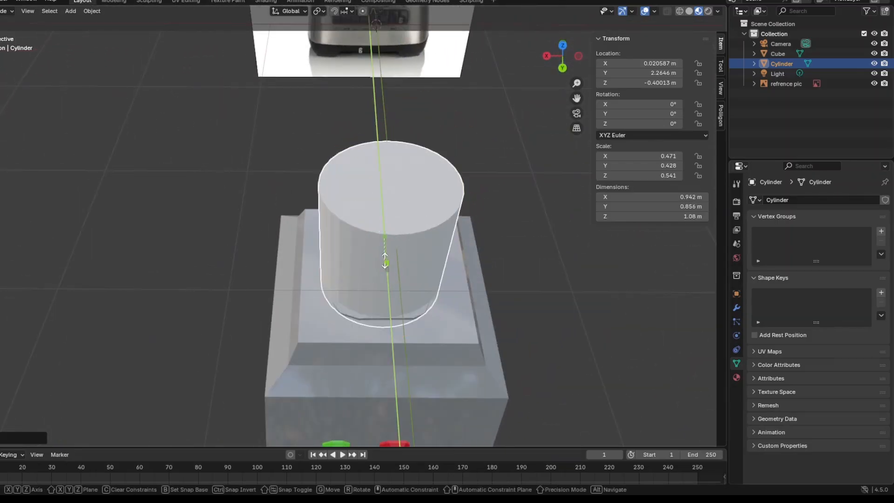
click(430, 332)
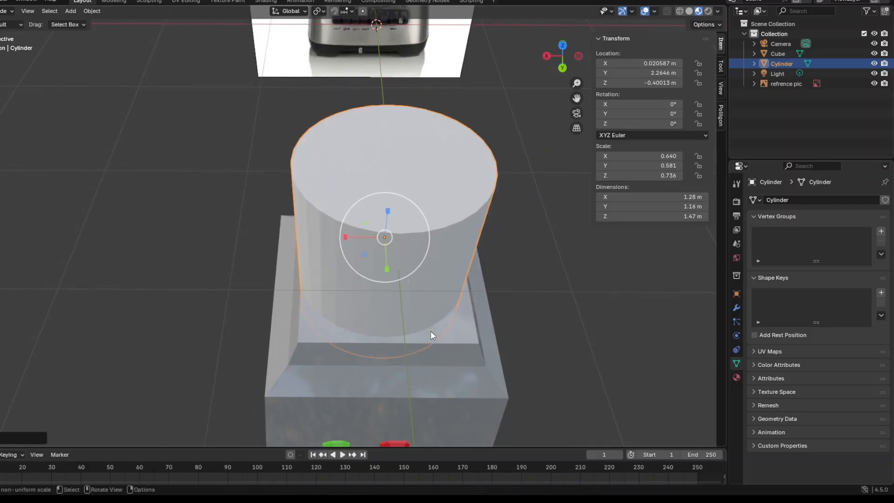
Raise the cylinder on the motor base to about Z -0.109 m.
middle_drag(429, 332, 17, 112)
click(0, 89)
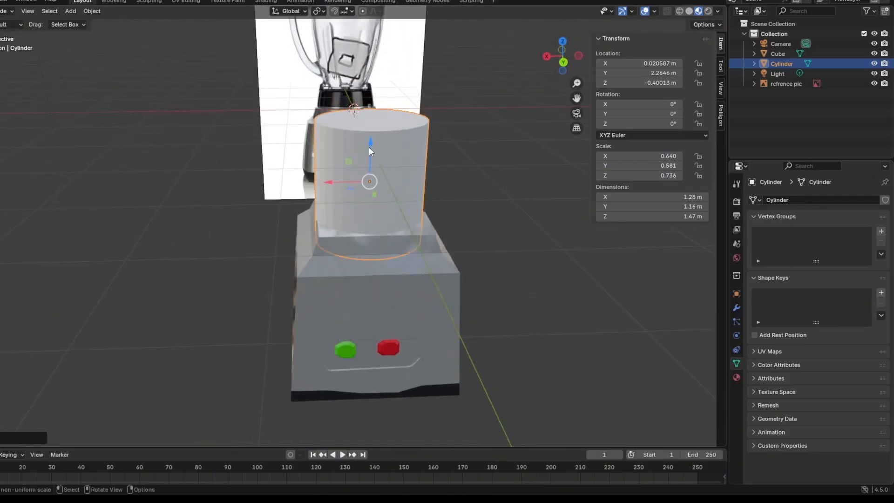
mouse_move(370, 151)
mouse_down()
mouse_move(370, 134)
mouse_move(381, 151)
mouse_up()
mouse_move(382, 151)
middle_down()
mouse_move(219, 211)
mouse_move(383, 146)
middle_up()
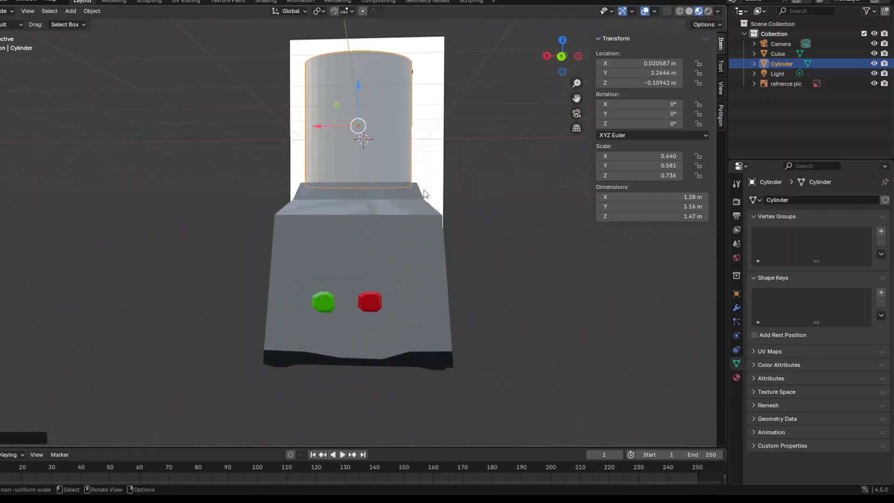
Shrink the cylinder to a scale of about X 0.592, Y 0.537, Z 0.680 and lower it to about Z -0.143 m.
mouse_move(424, 194)
middle_down()
mouse_move(421, 230)
mouse_move(414, 195)
middle_up()
key(s)
click(417, 226)
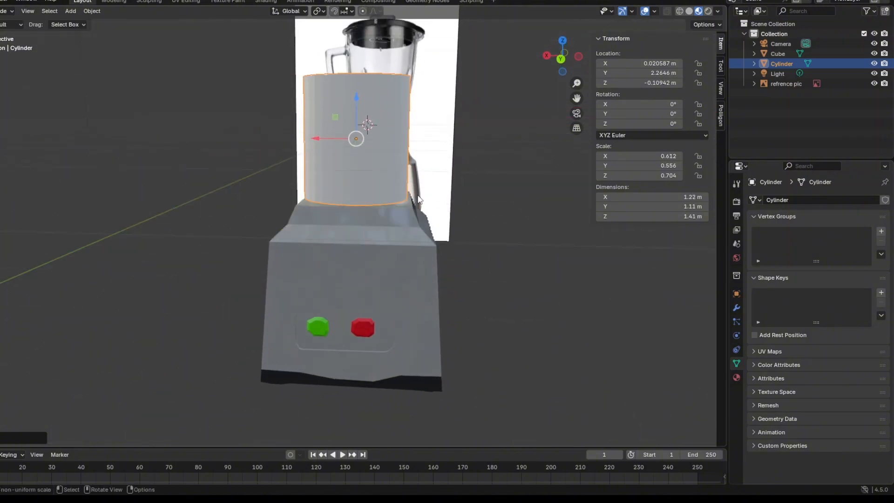
key(s)
click(418, 193)
scroll(417, 193, up, 1)
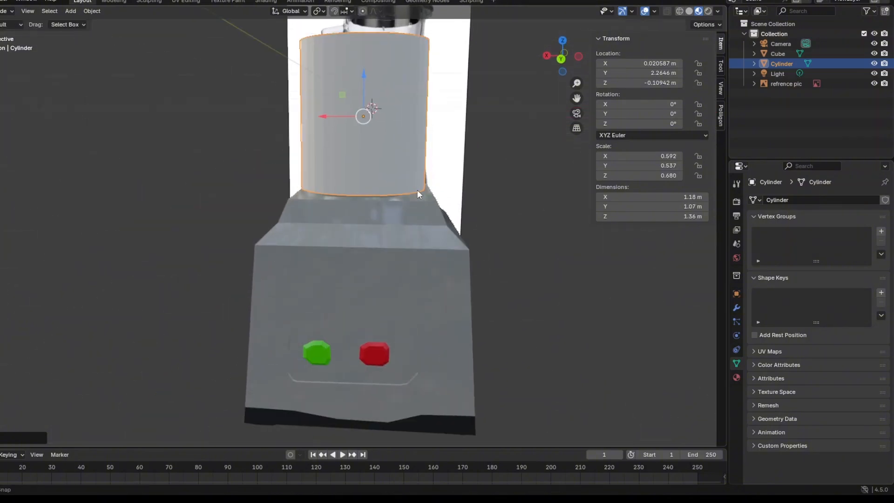
middle_drag(418, 193, 384, 142)
drag(364, 76, 365, 81)
middle_drag(365, 81, 417, 236)
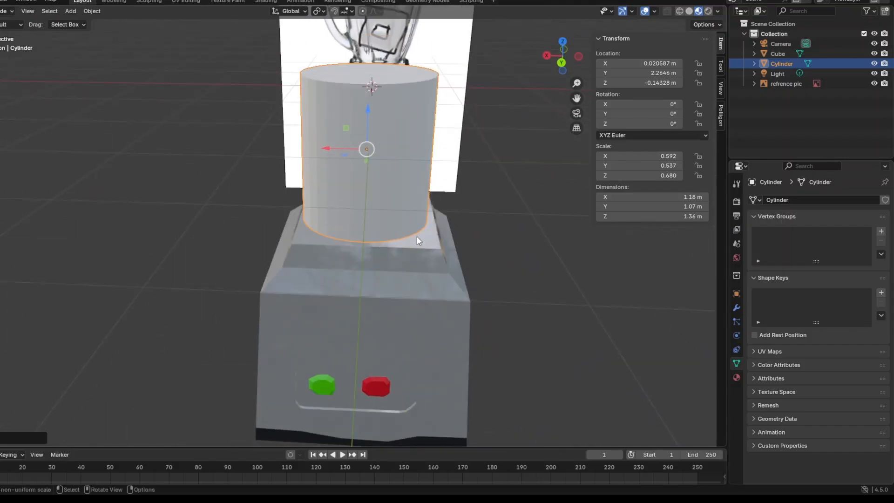
In Edit Mode, select the cylinder's top face and delete it to open the jar, returning to Object Mode.
middle_drag(443, 229, 356, 256)
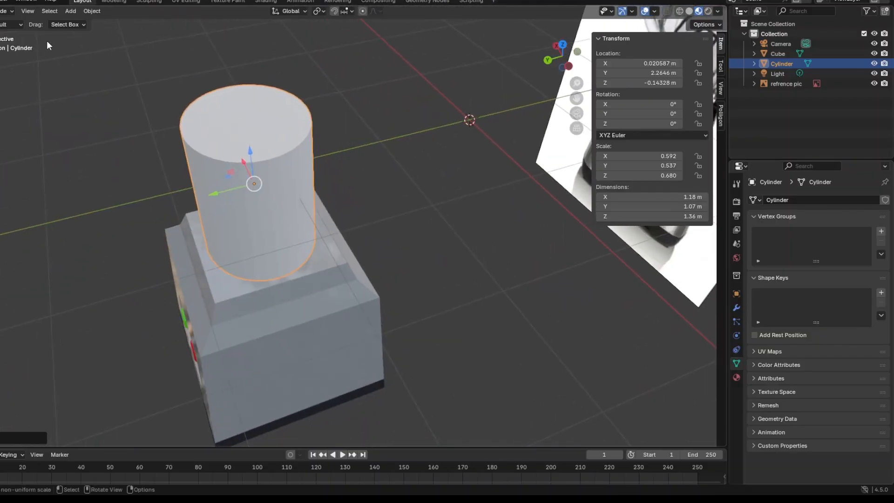
click(6, 10)
click(12, 34)
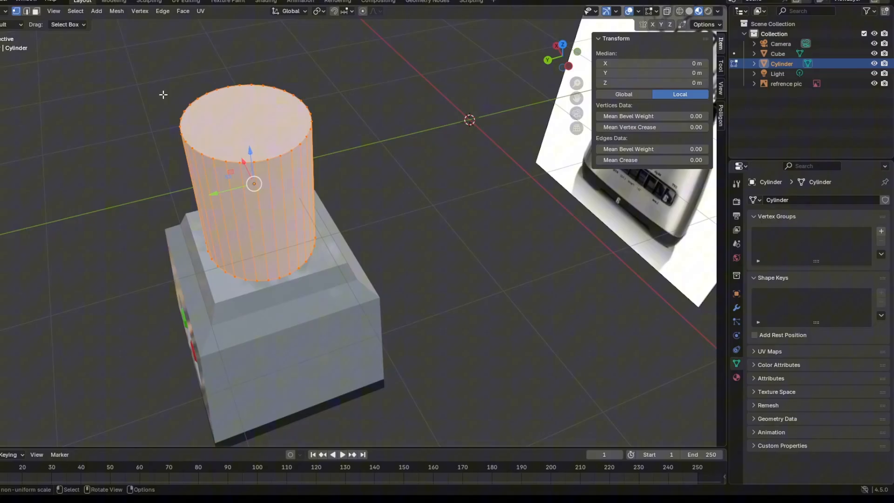
click(241, 72)
middle_drag(147, 61, 140, 58)
drag(160, 23, 330, 163)
middle_drag(329, 163, 246, 143)
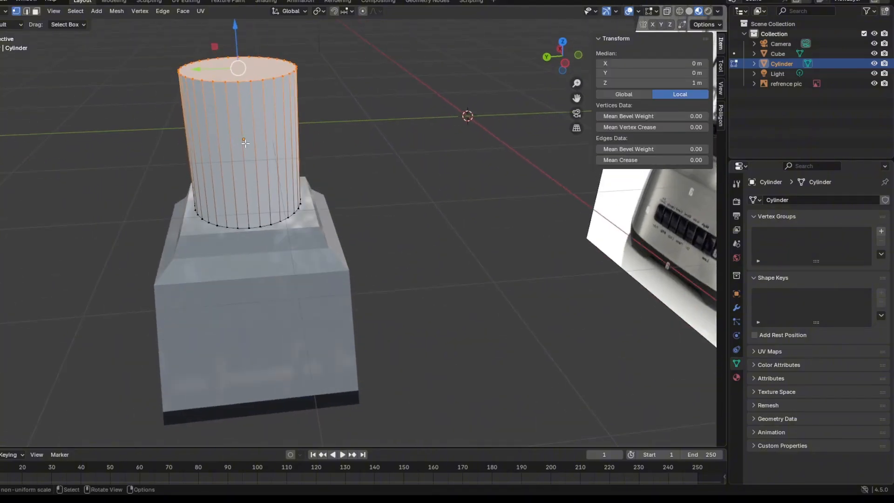
key(x)
click(245, 143)
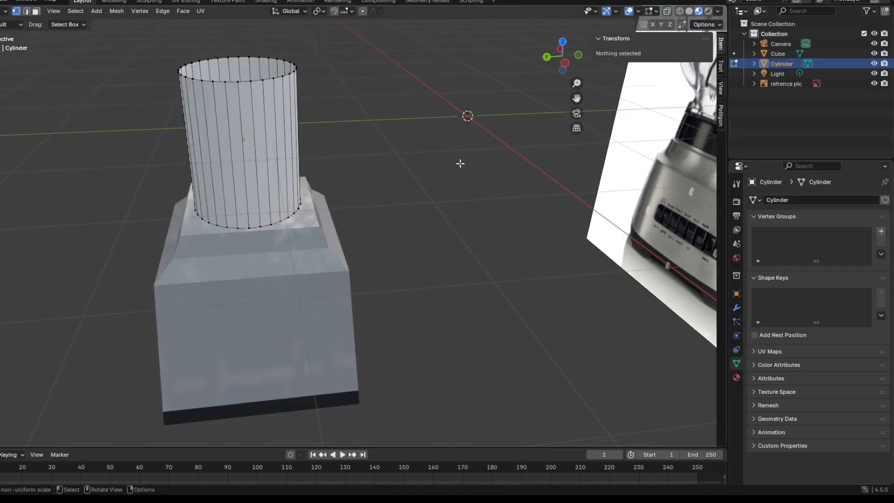
middle_drag(461, 164, 543, 224)
middle_drag(383, 233, 400, 174)
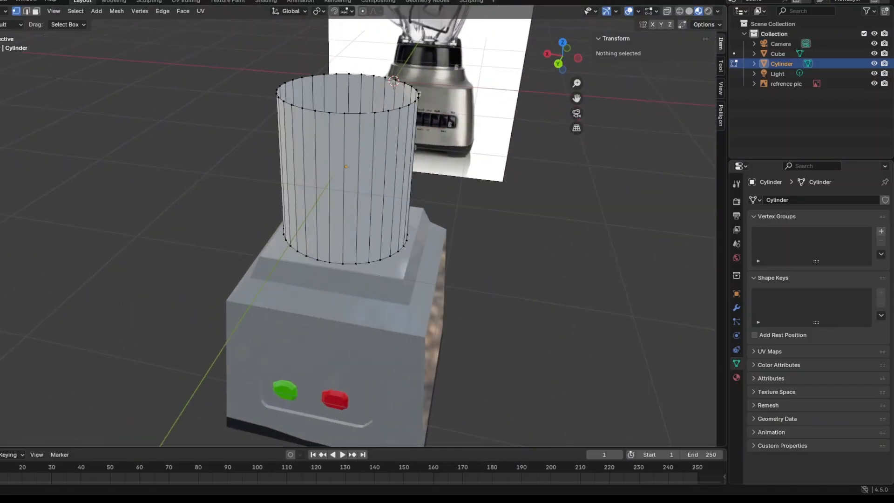
click(7, 9)
click(2, 29)
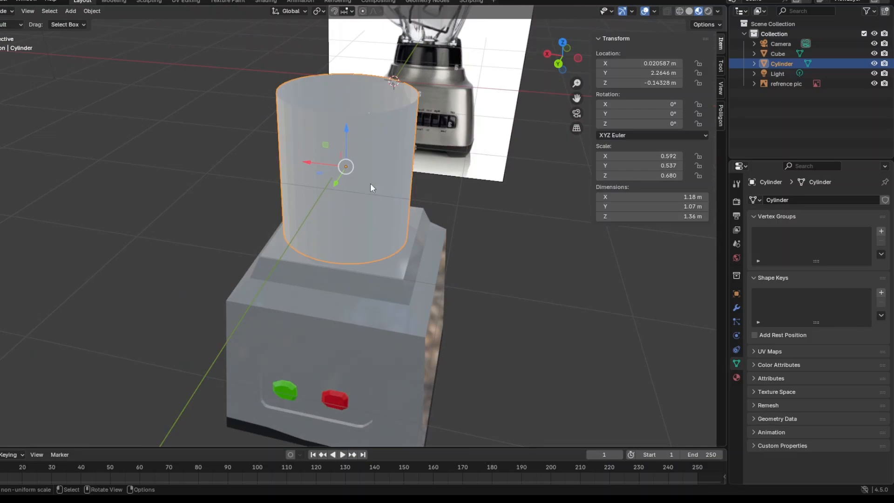
Add a Solidify modifier to the open cylinder and set its thickness to 0.05 m.
click(737, 308)
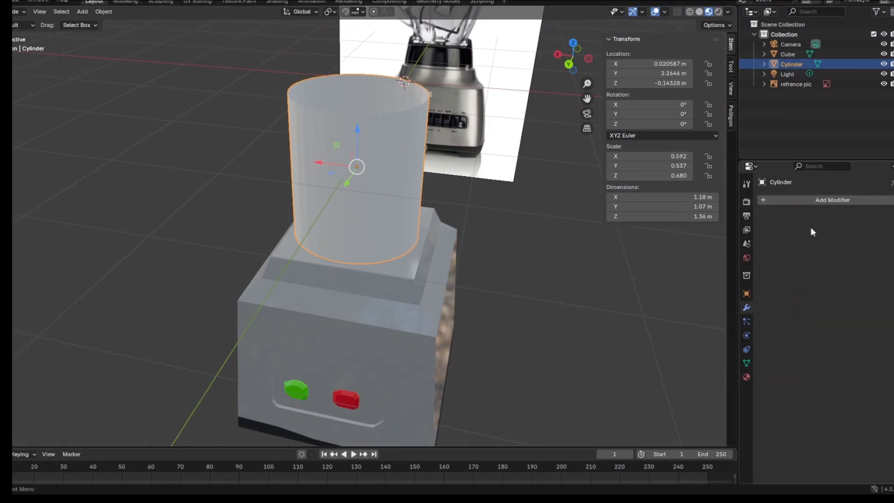
click(808, 198)
mouse_move(787, 233)
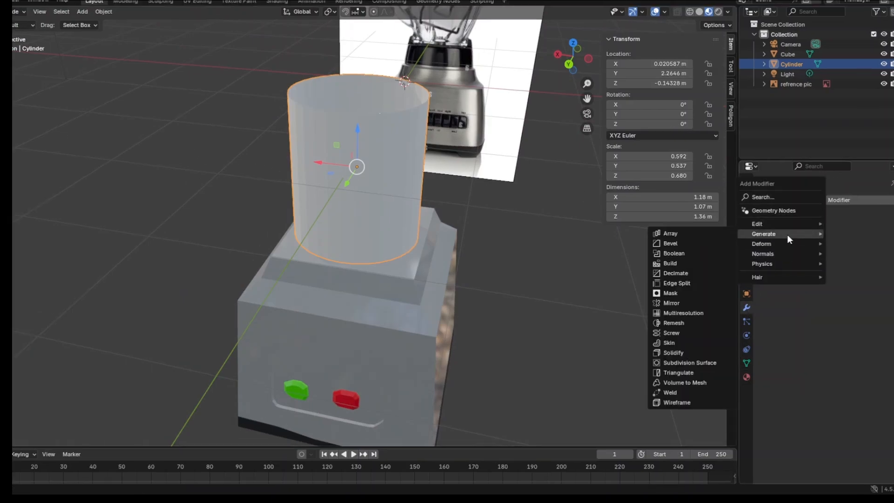
click(709, 352)
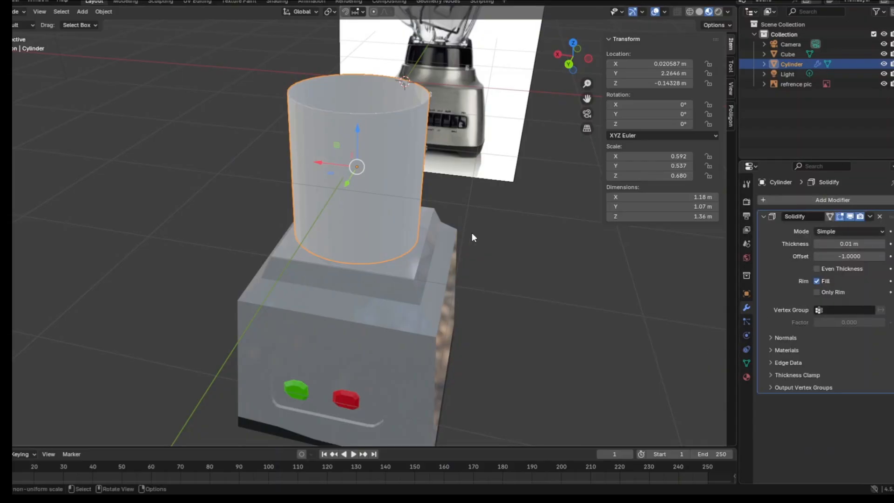
middle_drag(471, 233, 454, 278)
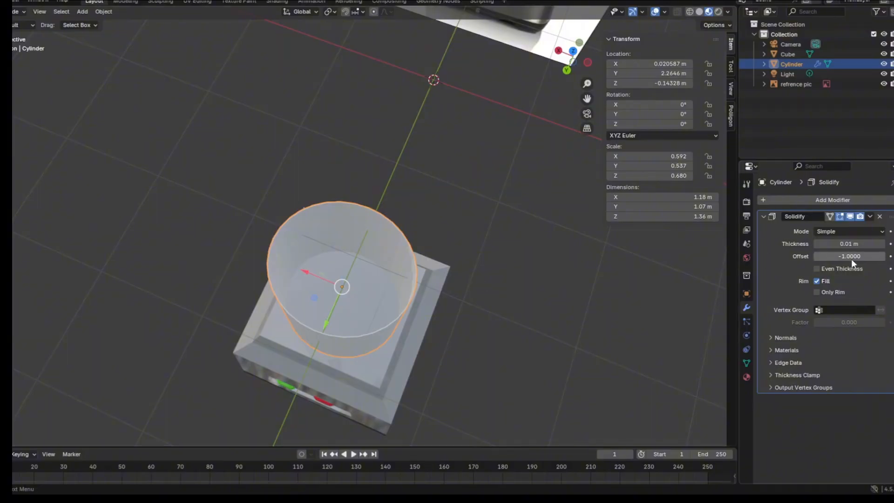
drag(839, 246, 852, 246)
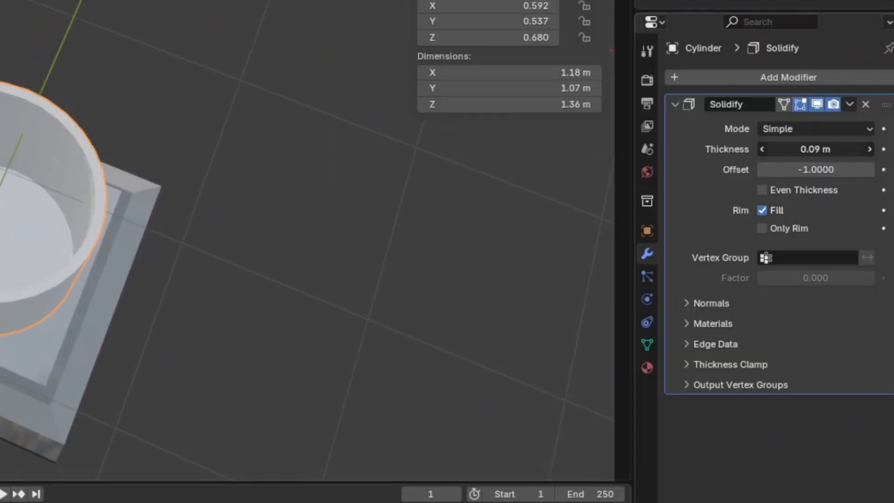
drag(830, 149, 810, 149)
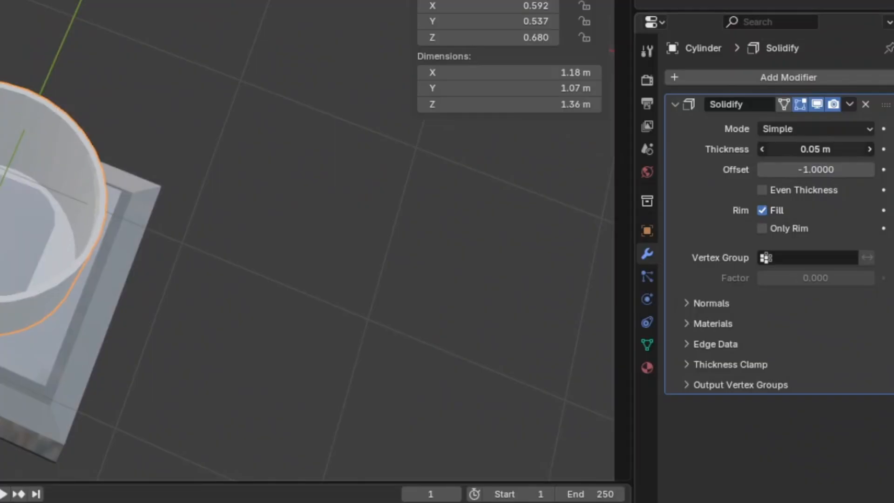
Create a new material for the cylinder and rename it "base Material".
middle_drag(348, 284, 603, 201)
click(648, 368)
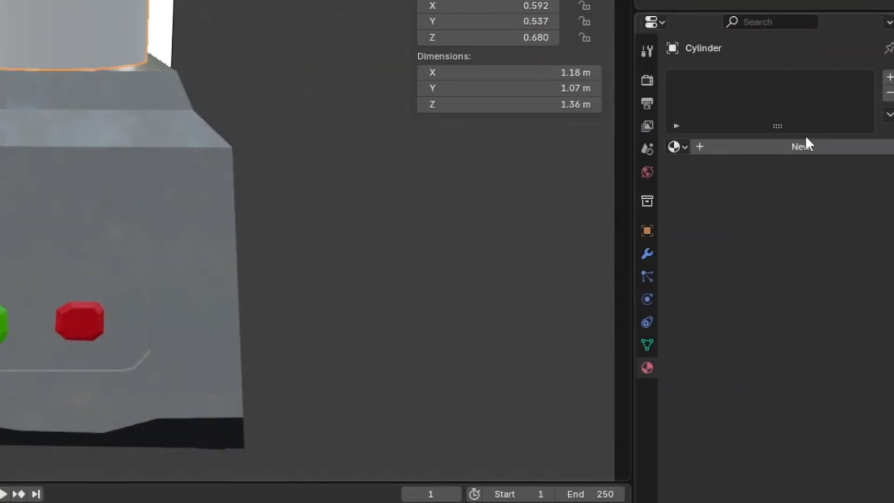
click(778, 148)
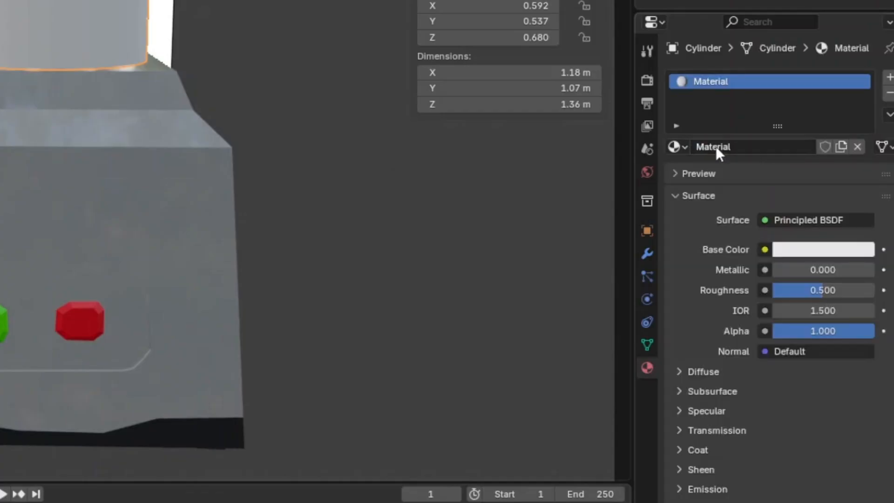
double_click(700, 142)
key(Home)
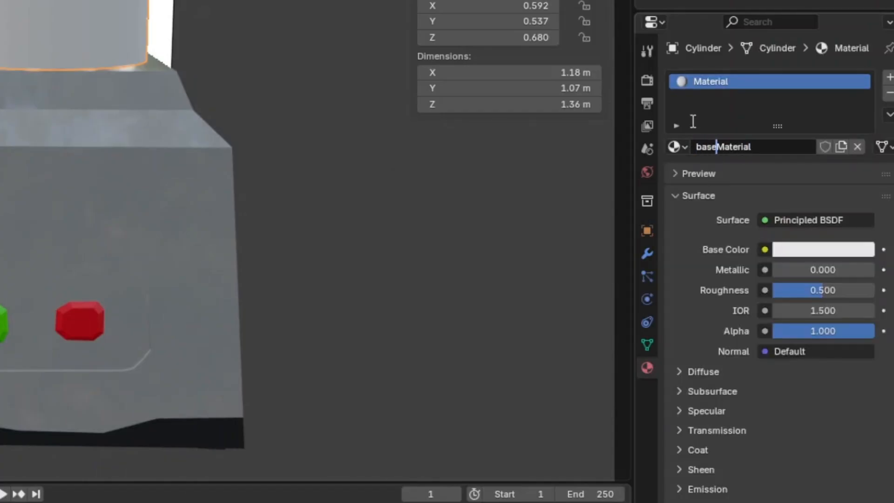
text(base)
key(Return)
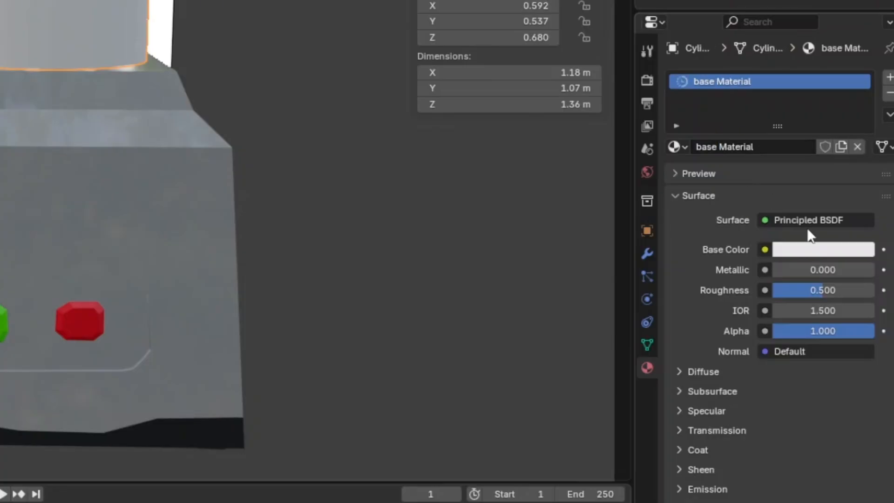
Change the cylinder material's base color to light blue, about hex #88B2E7FF.
click(801, 250)
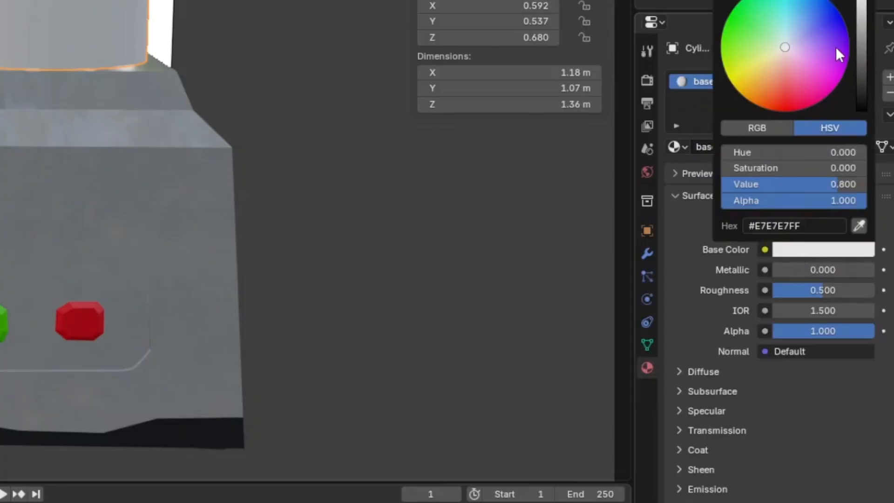
drag(806, 40, 797, 26)
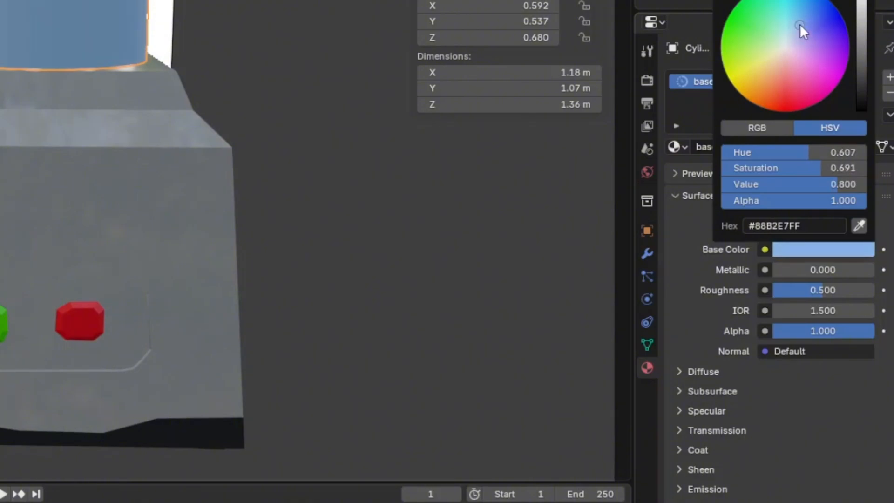
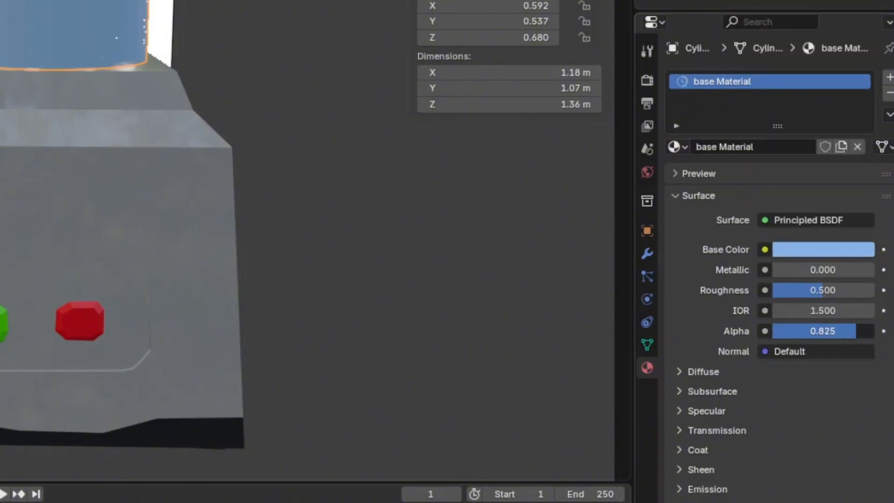
Make the jar material translucent and glossy by setting metallic to 0.135, roughness to 0.000 and alpha to 0.325.
drag(848, 330, 844, 331)
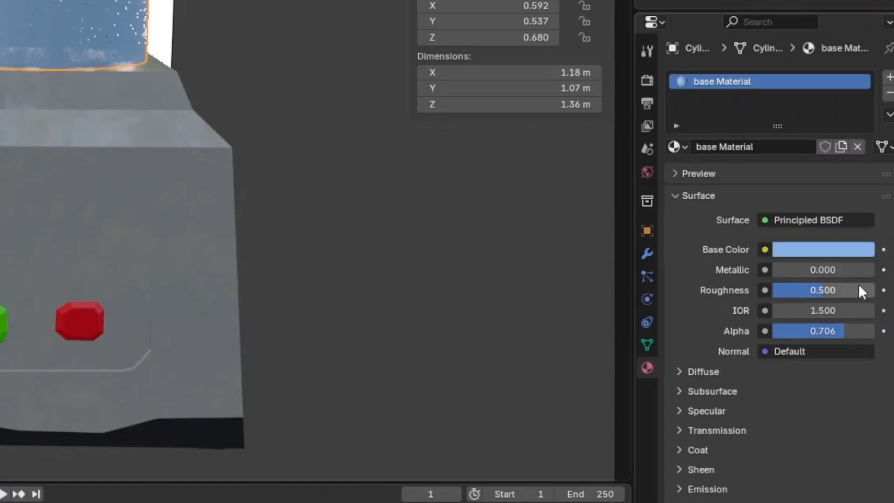
drag(859, 285, 843, 267)
drag(844, 330, 836, 330)
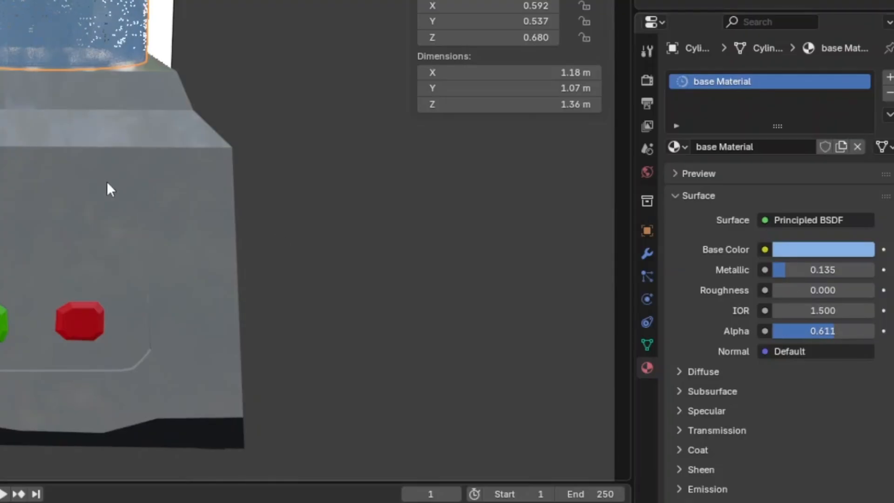
middle_drag(108, 186, 102, 329)
middle_drag(399, 354, 392, 267)
drag(863, 353, 846, 354)
middle_drag(666, 327, 513, 328)
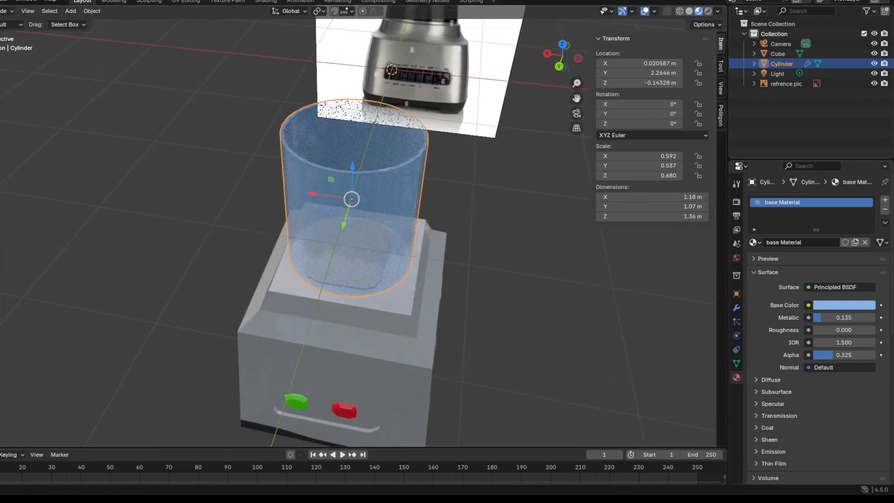
Put the cylinder into Edit Mode and activate the Knife tool facing the jar's side wall.
middle_drag(466, 261, 471, 318)
click(491, 287)
middle_drag(491, 287, 487, 182)
scroll(439, 179, down, 1)
scroll(439, 179, up, 1)
drag(375, 139, 367, 136)
middle_drag(465, 189, 527, 193)
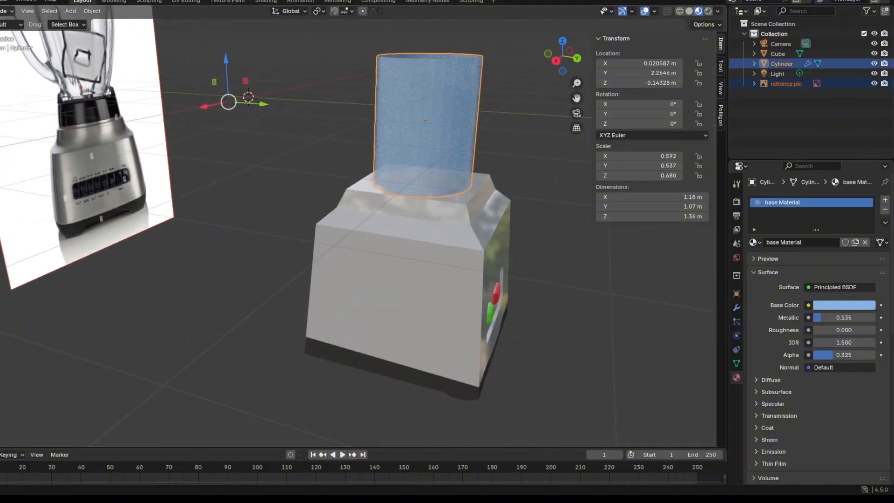
click(3, 11)
click(2, 33)
middle_drag(367, 185, 385, 186)
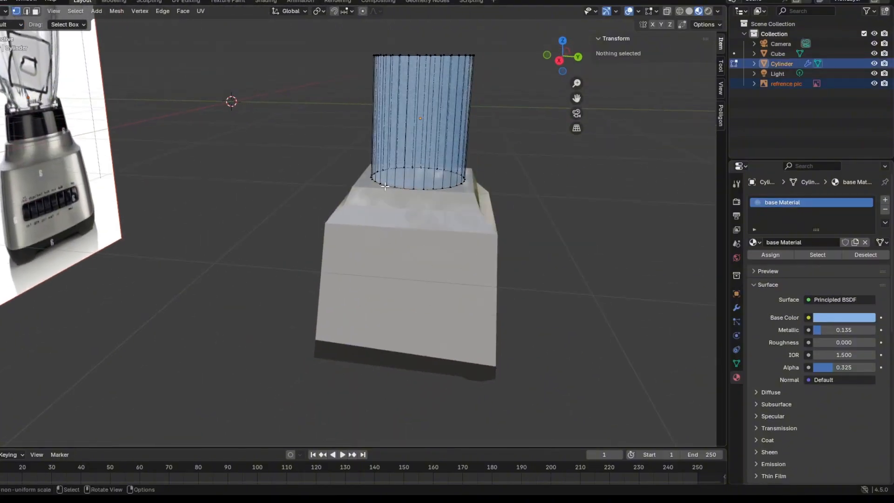
shift+middle_drag(488, 186, 429, 266)
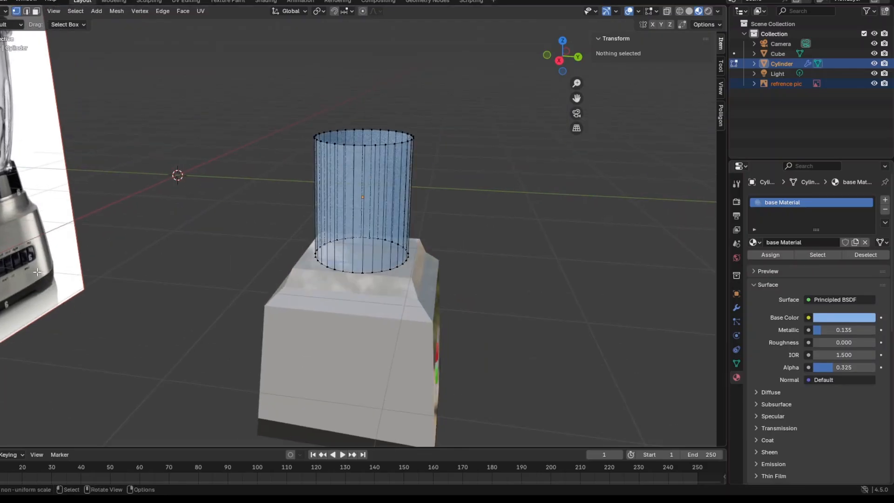
scroll(282, 260, up, 3)
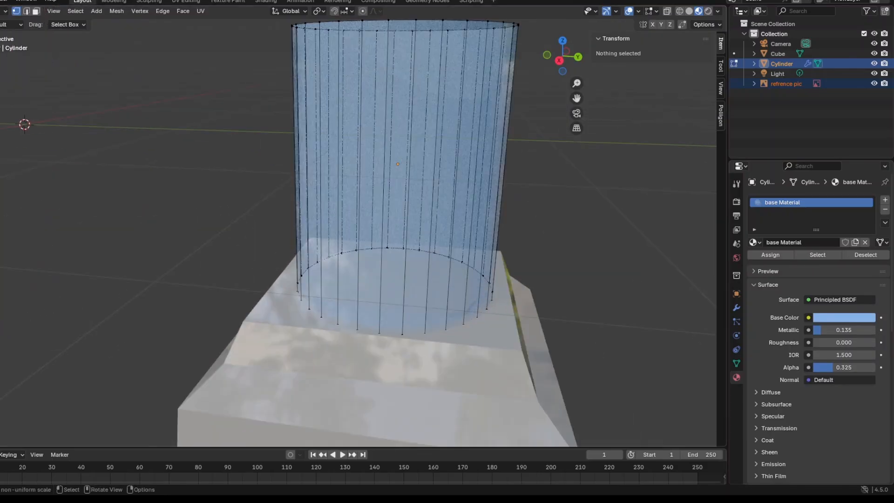
click(1, 262)
click(383, 201)
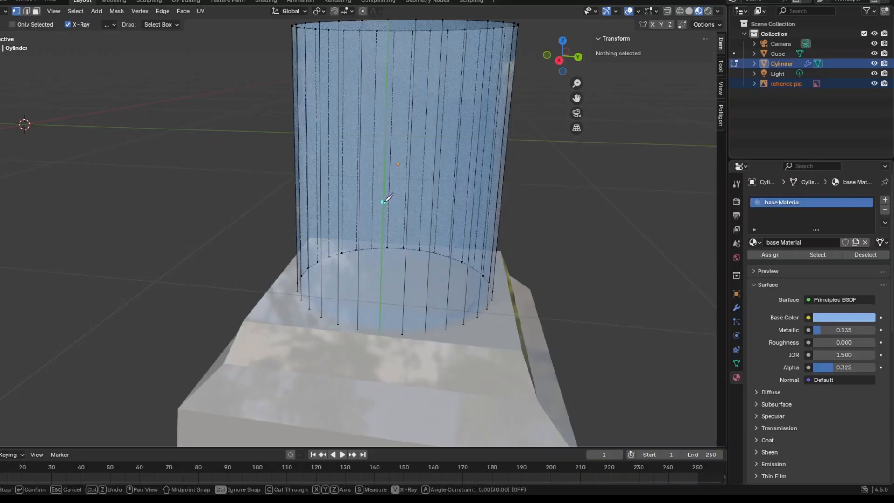
click(431, 221)
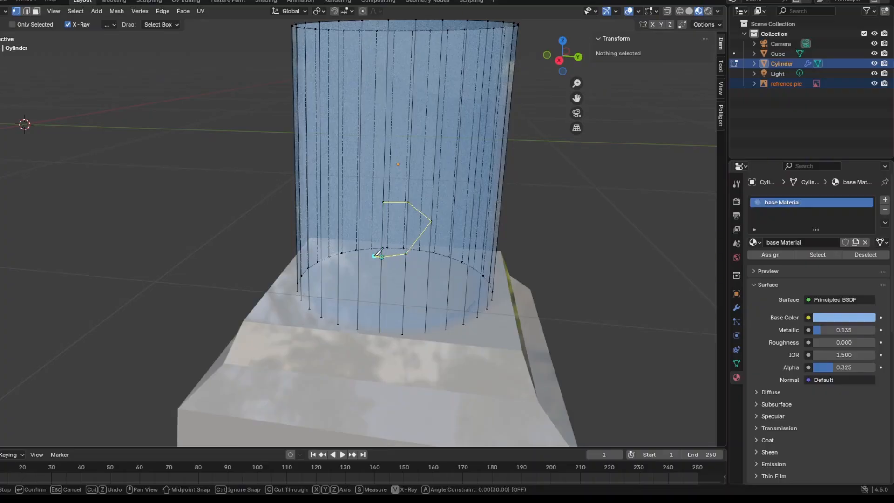
click(376, 256)
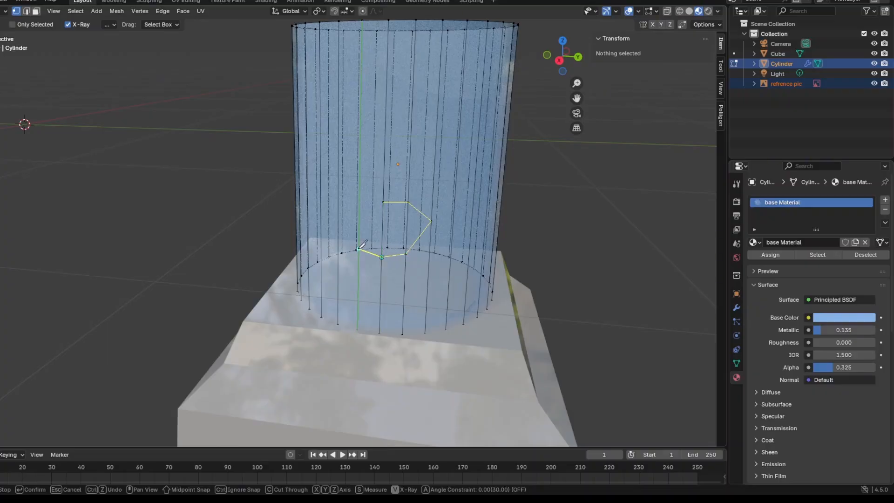
click(359, 217)
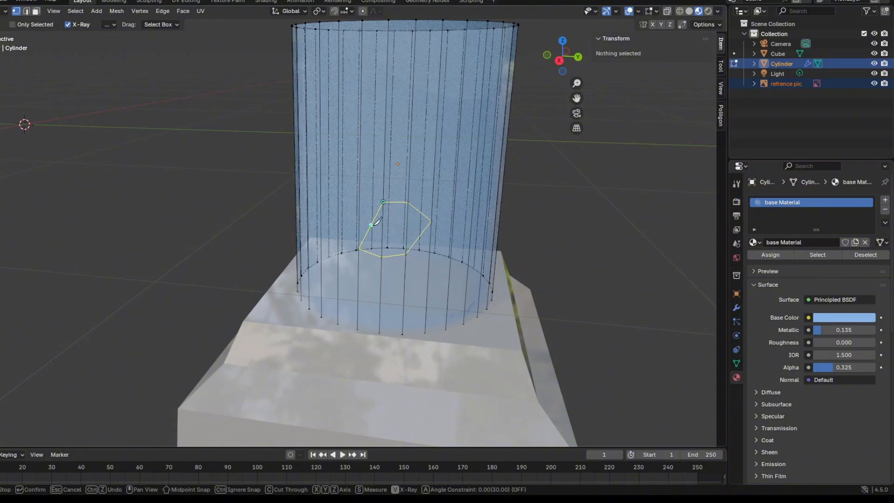
key(ctrl+z)
Knife-cut a closed, roughly circular outline low on the jar's side wall for the handle's lower joint.
click(408, 202)
click(432, 215)
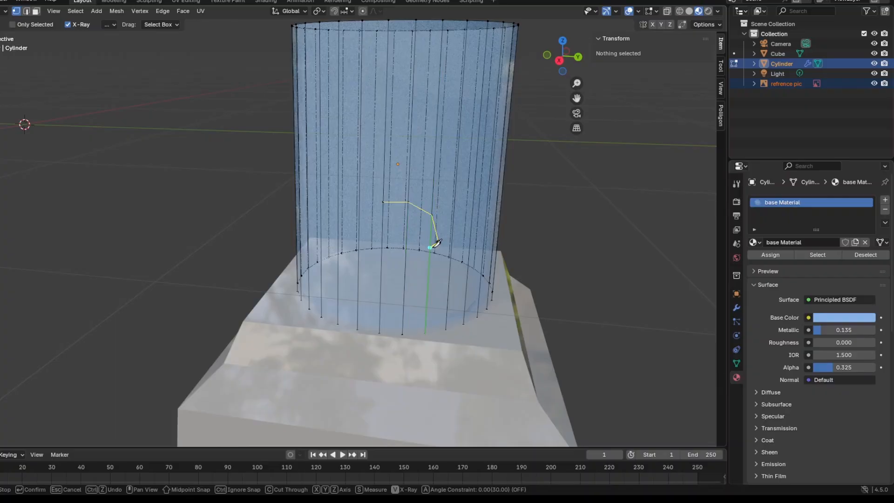
click(429, 261)
click(382, 272)
click(359, 256)
click(351, 232)
Knife-cut a second roughly circular outline directly above the first, near the jar's rim, and apply both cuts.
click(387, 74)
click(413, 75)
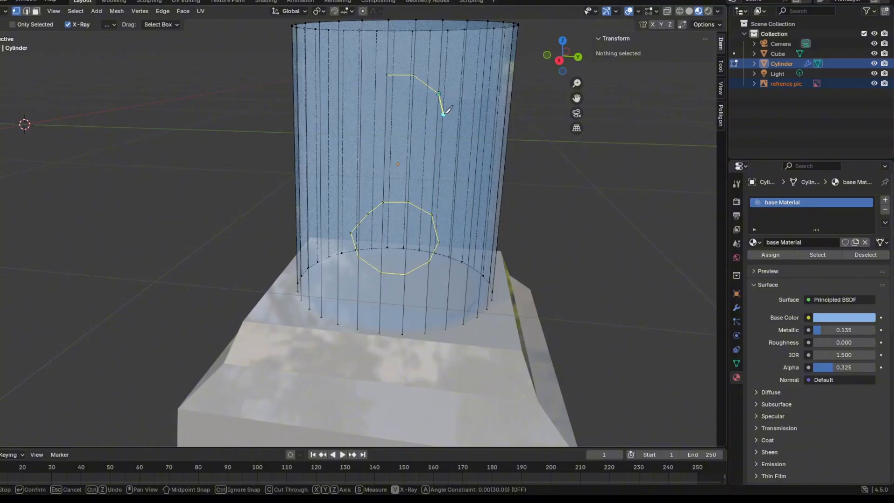
click(410, 146)
click(384, 142)
click(361, 129)
key(Return)
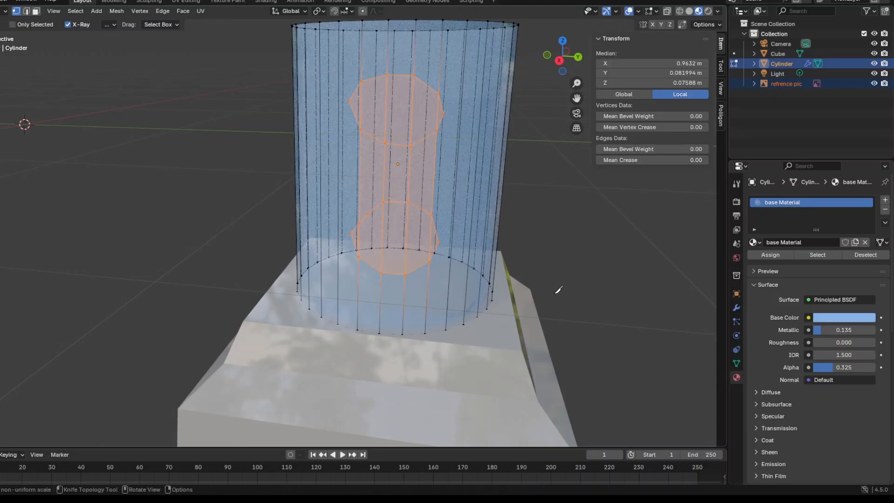
Scale the two selected knife outlines down together to about 0.7 of their size.
scroll(558, 290, down, 2)
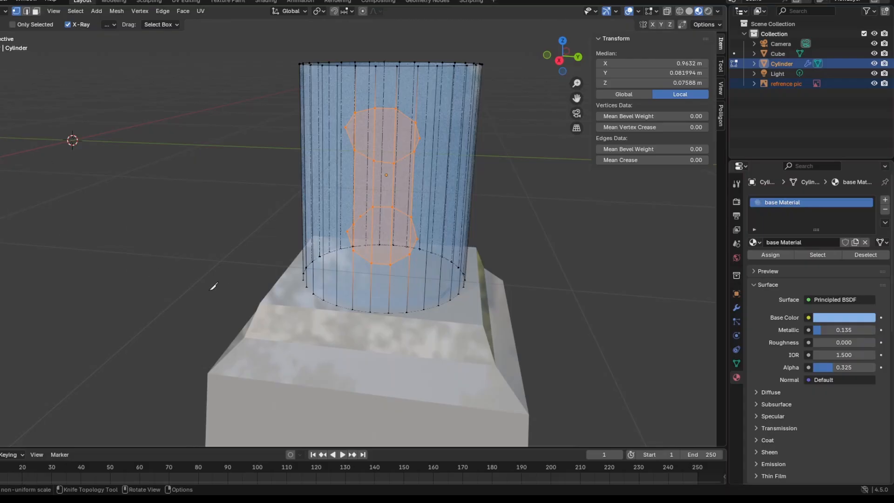
key(s)
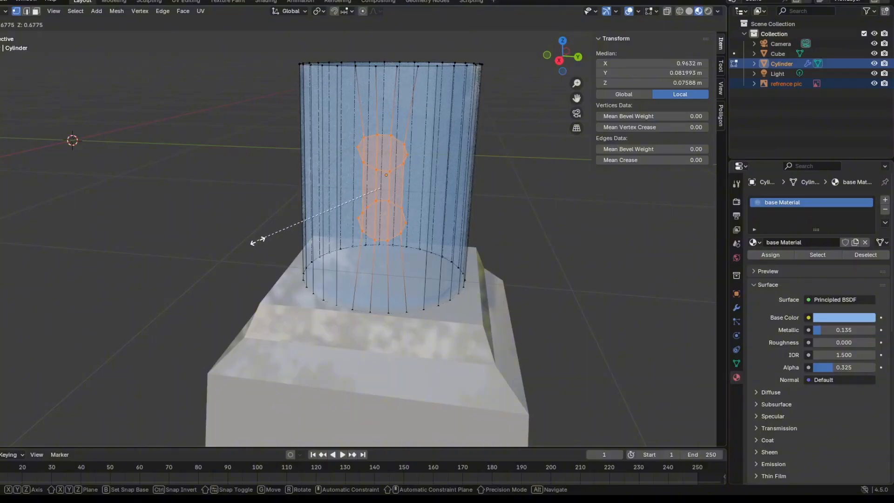
click(252, 258)
key(k)
mouse_move(251, 259)
middle_down()
mouse_move(169, 253)
mouse_move(256, 259)
mouse_move(245, 244)
middle_up()
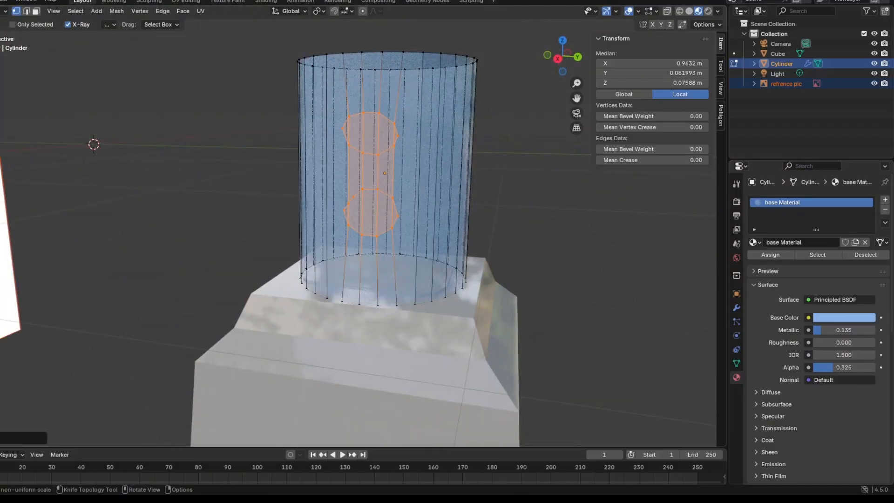
Clear the selection and box-select only the geometry inside the lower circular outline on the jar wall.
click(1, 86)
scroll(167, 124, up, 1)
click(167, 124)
middle_drag(168, 124, 165, 145)
middle_drag(325, 205, 358, 145)
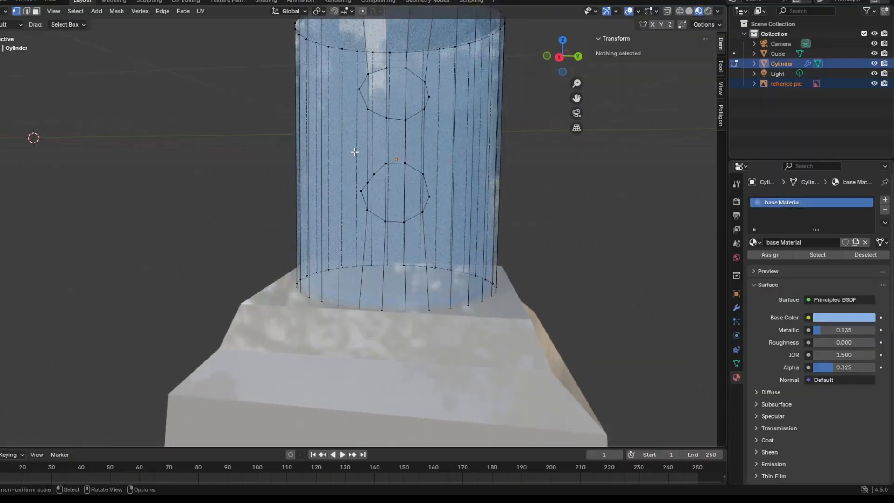
drag(358, 146, 414, 191)
drag(453, 247, 442, 252)
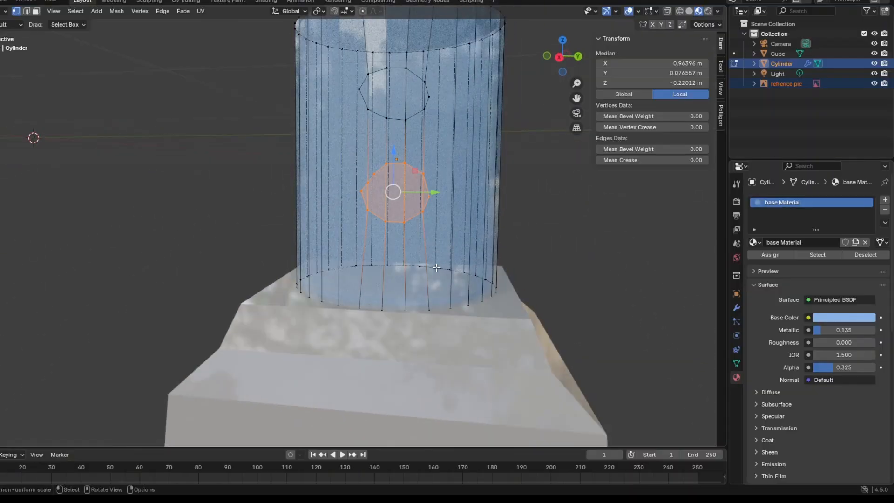
key(alt+a)
drag(347, 147, 462, 239)
Switch to the Transform tool, extrude the lower outline's region outward from the jar wall and tilt its end face.
scroll(398, 140, up, 1)
middle_drag(402, 153, 352, 172)
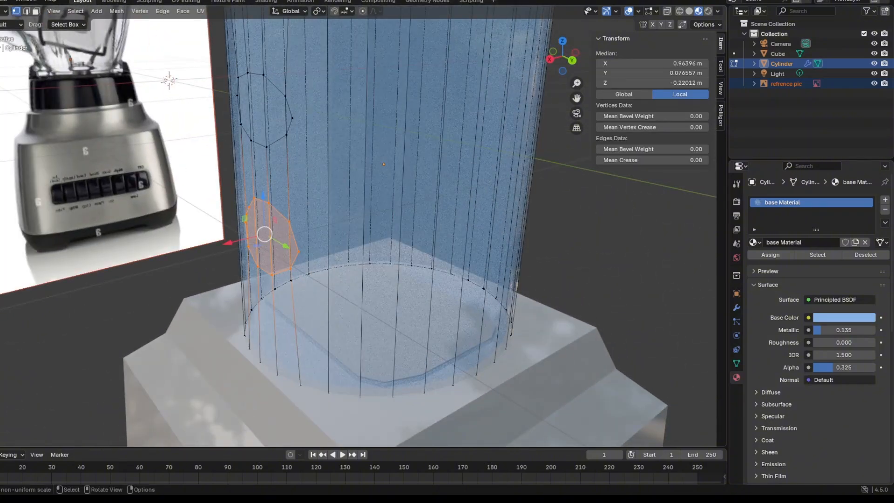
click(0, 98)
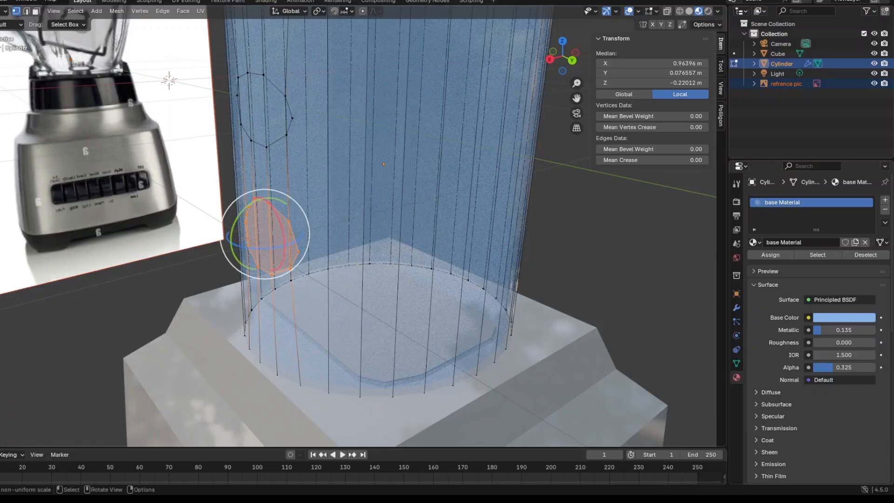
click(0, 128)
middle_drag(180, 220, 155, 208)
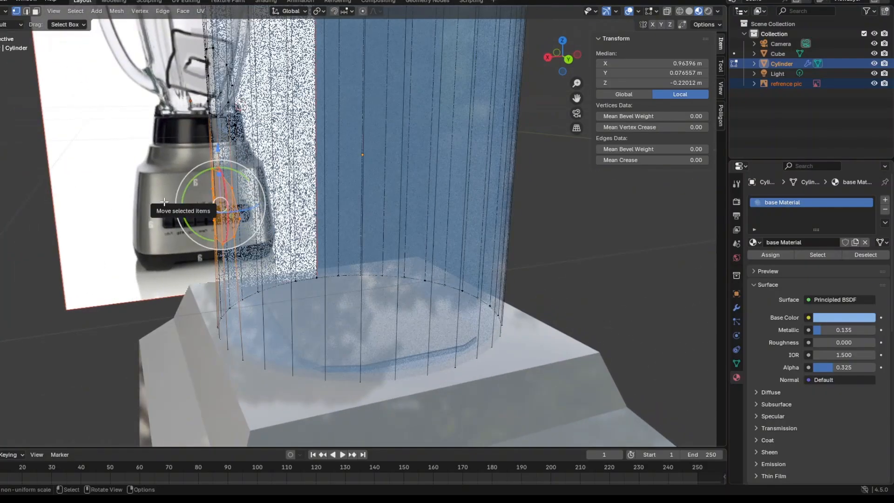
key(e)
click(176, 177)
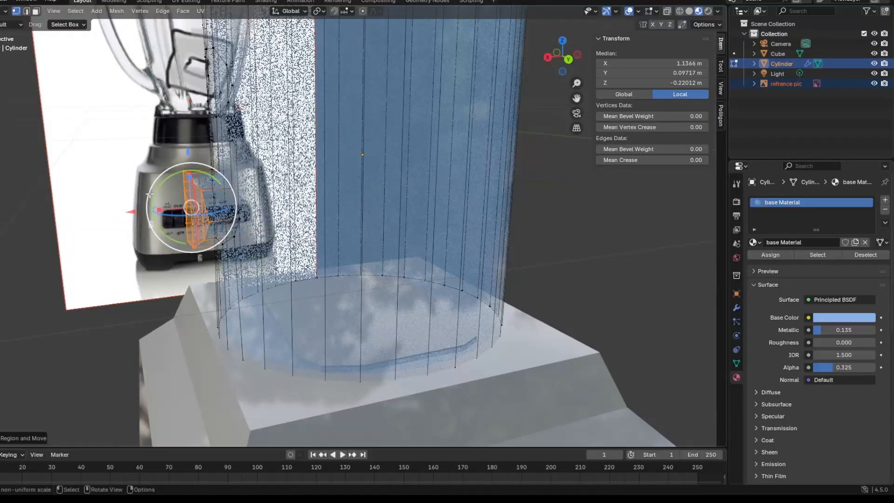
drag(176, 176, 190, 174)
Extrude two more handle segments outward, then rotate the end face to begin the upward bend.
key(e)
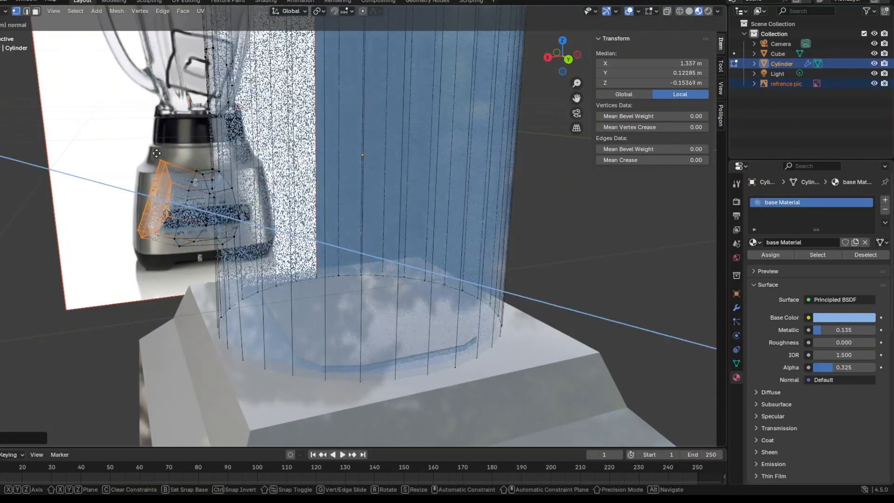
click(157, 154)
key(e)
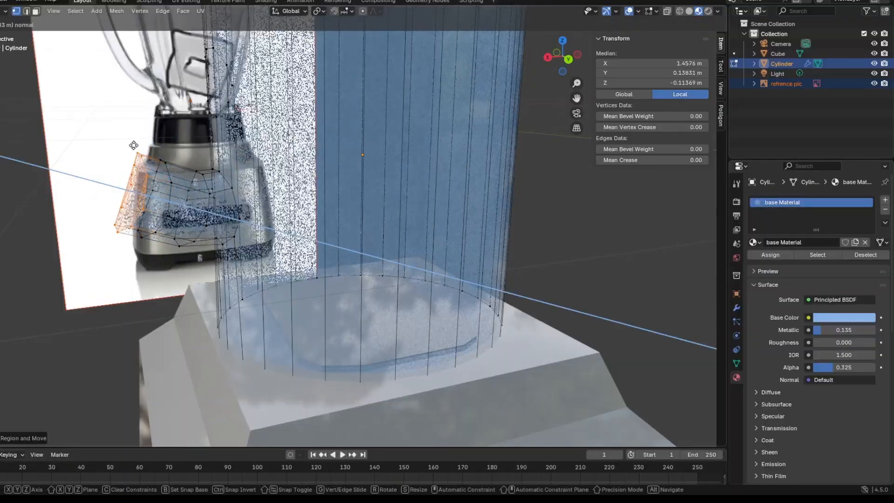
click(126, 143)
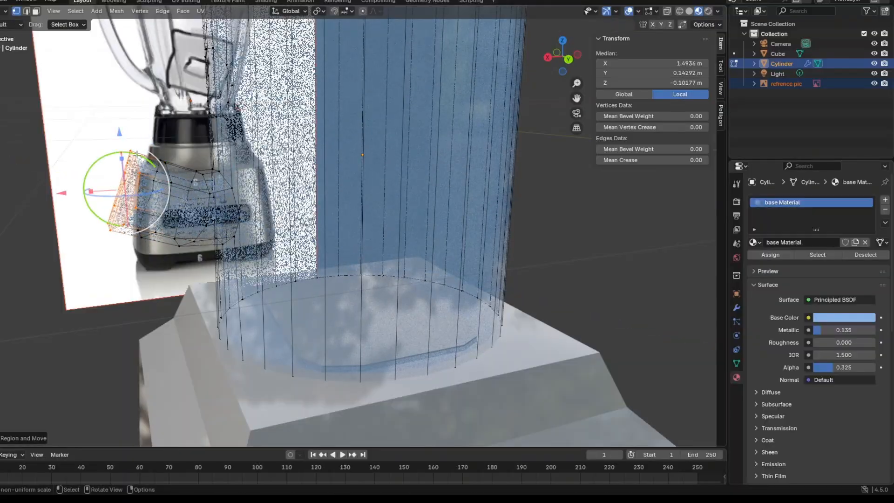
drag(137, 154, 154, 163)
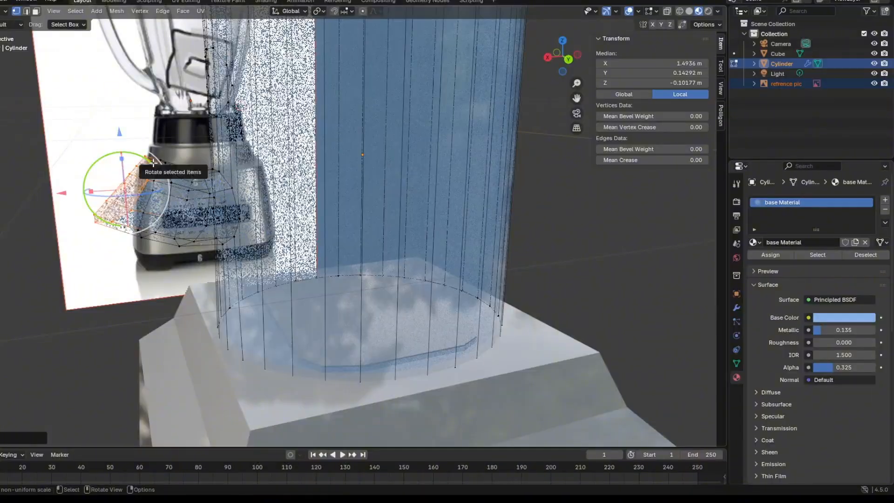
Extrude and rotate the handle's end through the lower bend, then extend it straight up beside the jar.
key(e)
click(126, 141)
drag(116, 137, 135, 158)
key(e)
click(136, 85)
shift+middle_drag(136, 86, 245, 225)
Extrude and rotate the handle's end through the upper bend and back inward to meet the jar near its rim.
key(e)
click(267, 212)
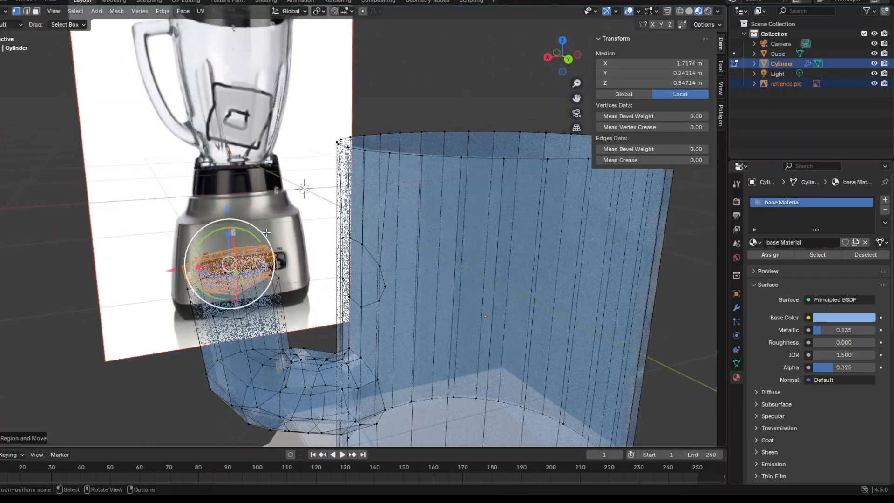
drag(257, 238, 275, 309)
key(e)
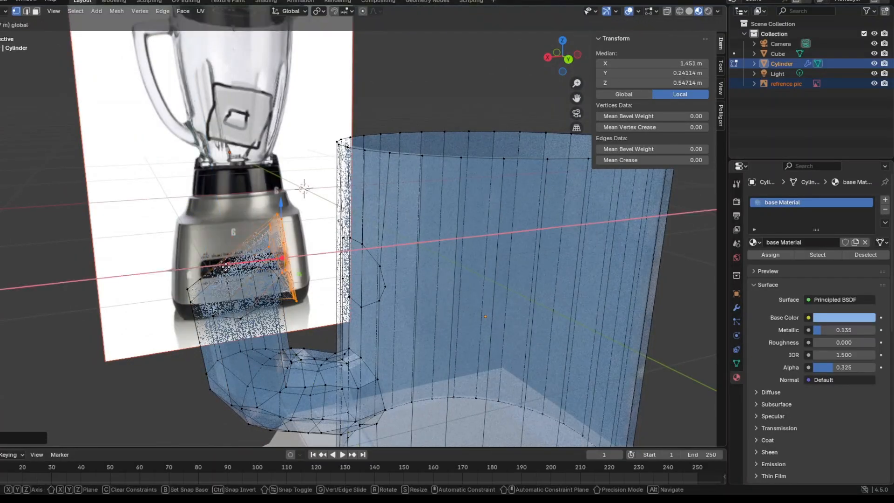
click(302, 294)
middle_drag(302, 294, 284, 281)
key(e)
click(337, 280)
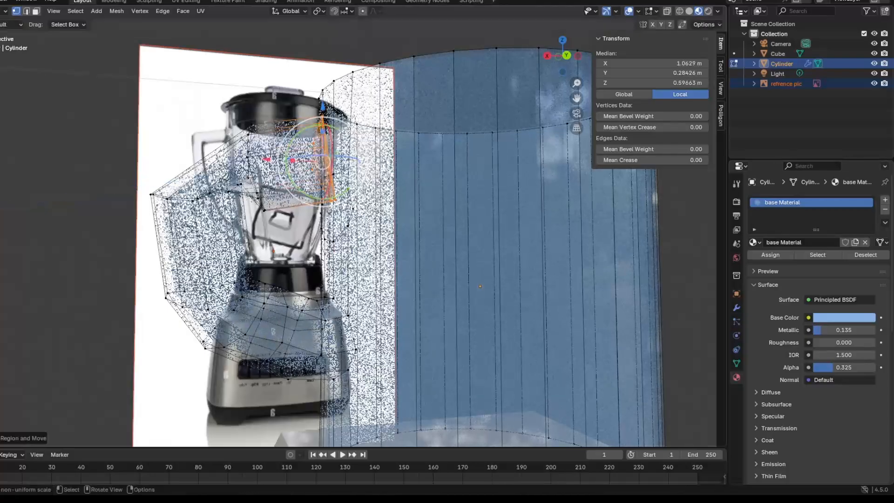
Check the handle's shape against the reference picture, return to Object Mode and deselect the jar.
middle_drag(316, 182, 263, 353)
drag(201, 370, 228, 372)
middle_drag(309, 349, 206, 171)
click(163, 148)
scroll(124, 113, down, 1)
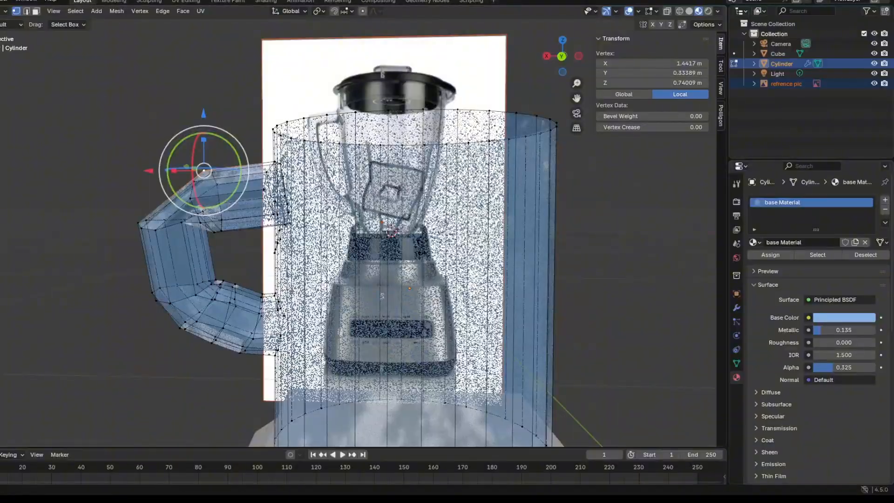
click(3, 11)
click(10, 24)
click(141, 308)
scroll(140, 308, down, 2)
middle_drag(140, 312, 314, 302)
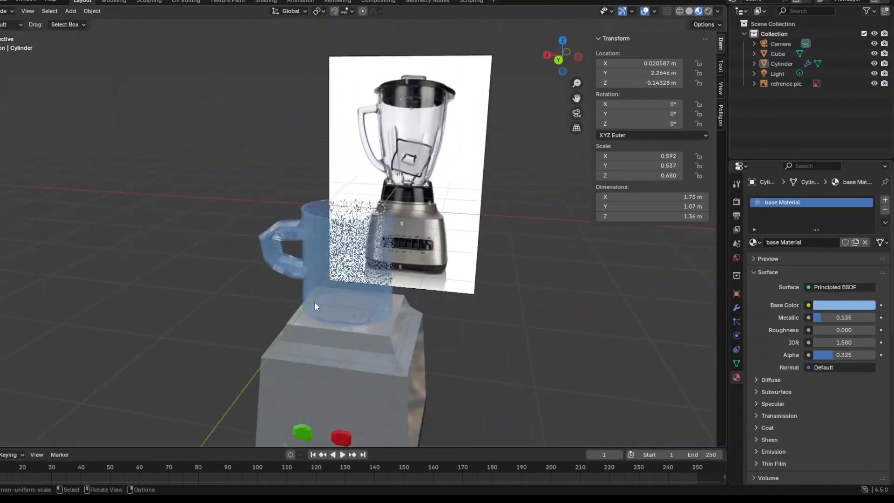
Stretch the jar and handle vertically to a Z scale of 1.036 and raise them to Z 0.1858 m.
click(323, 281)
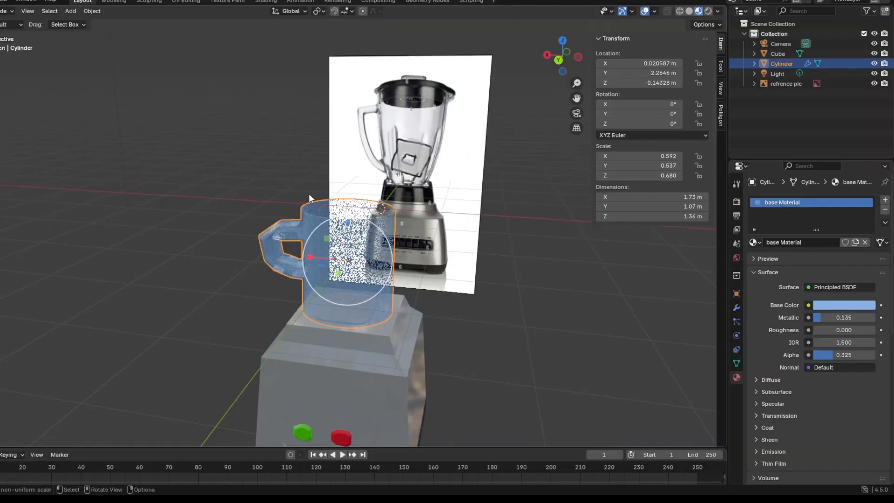
drag(348, 224, 395, 225)
middle_drag(423, 237, 442, 210)
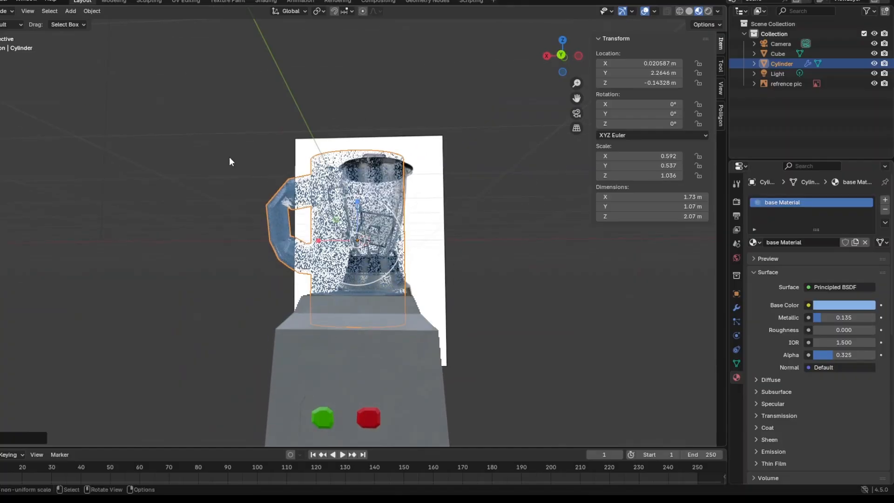
drag(356, 200, 357, 173)
middle_drag(389, 219, 384, 68)
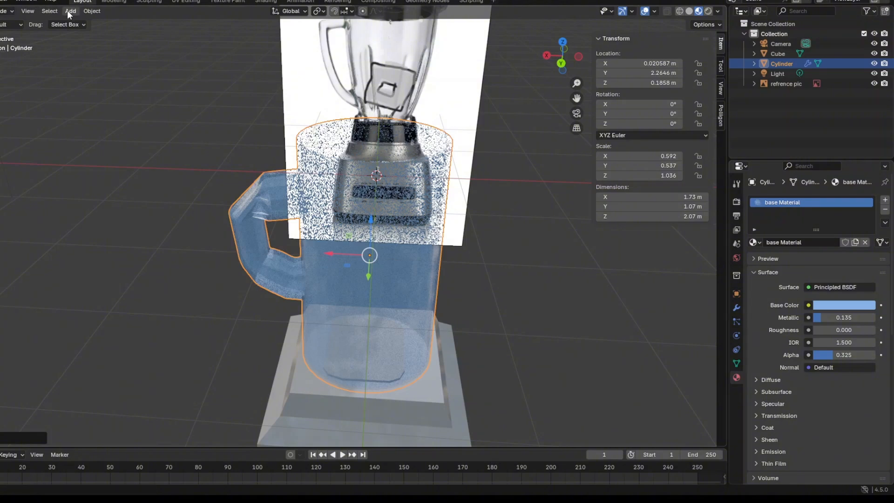
Add a plane and stand it upright with a Y rotation of 90° and a Z rotation of 90°.
key(shift+a)
click(305, 249)
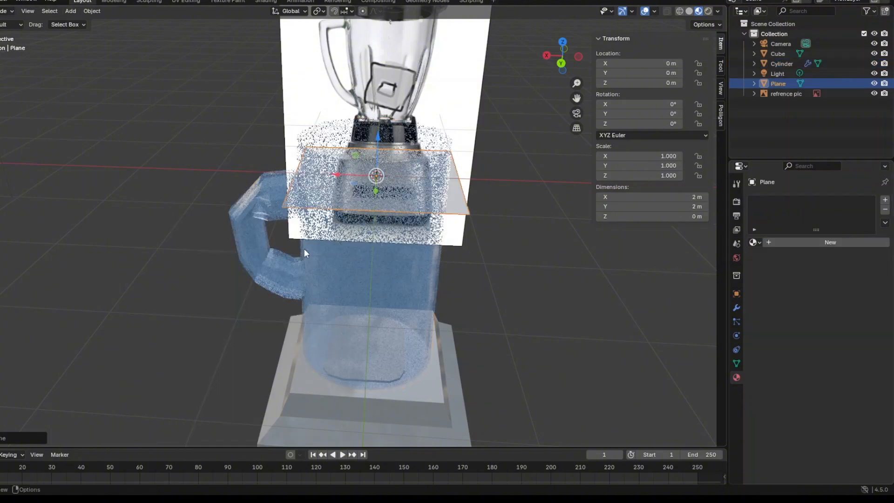
middle_drag(304, 249, 217, 273)
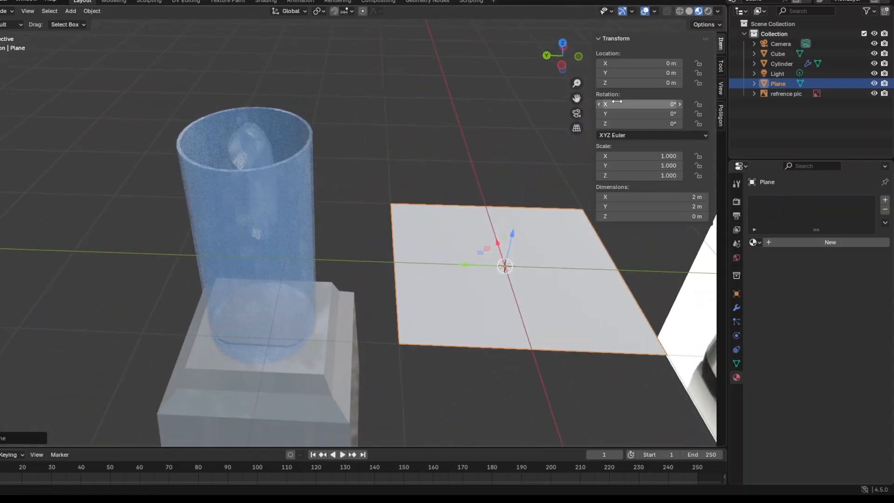
click(638, 115)
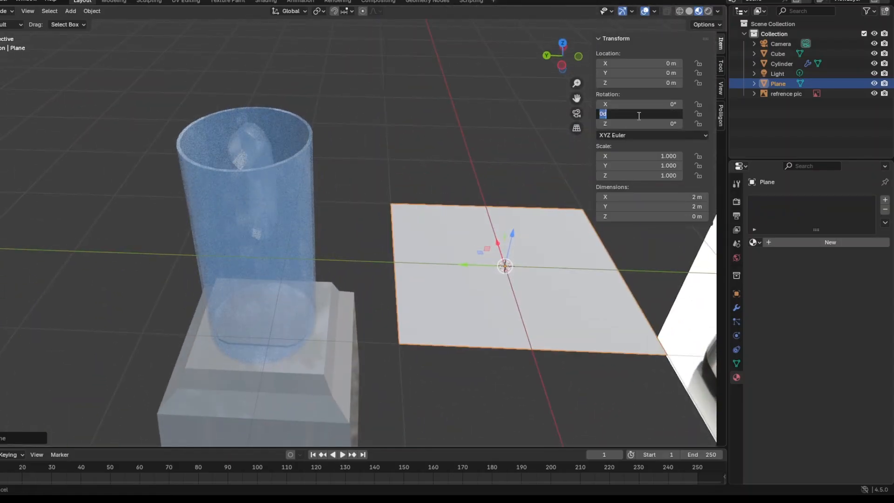
key(Return)
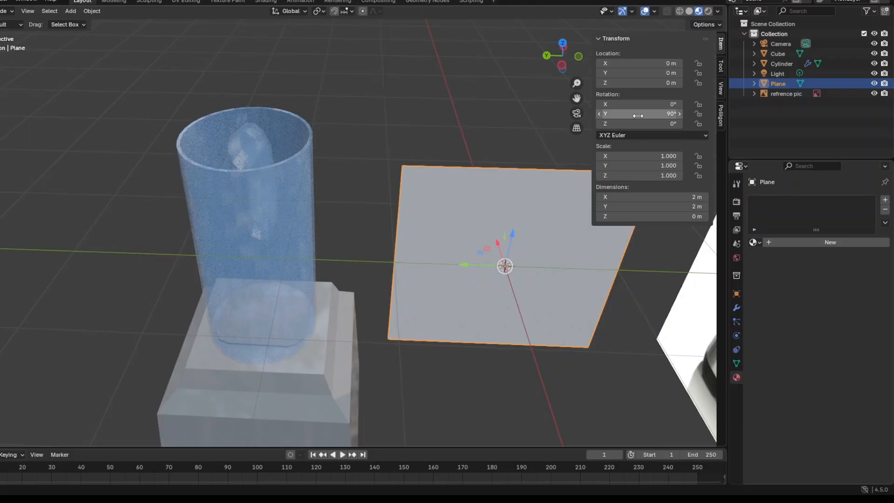
click(638, 116)
key(Return)
click(637, 123)
key(Return)
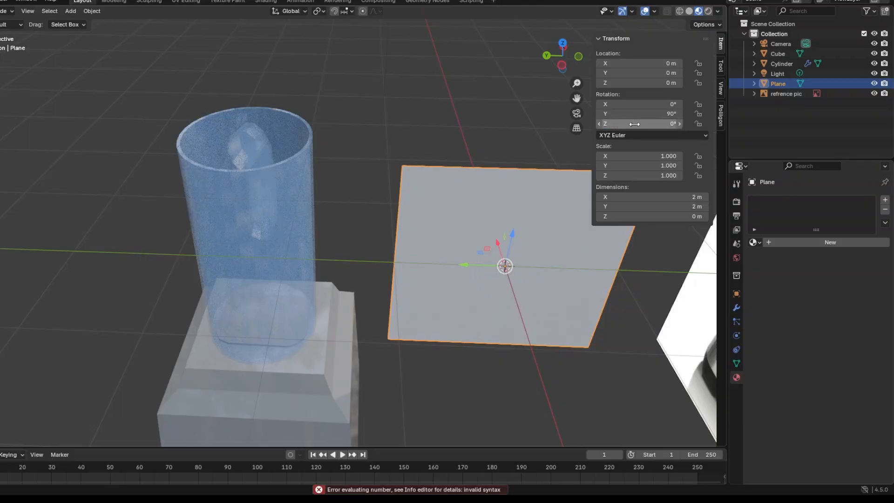
click(635, 124)
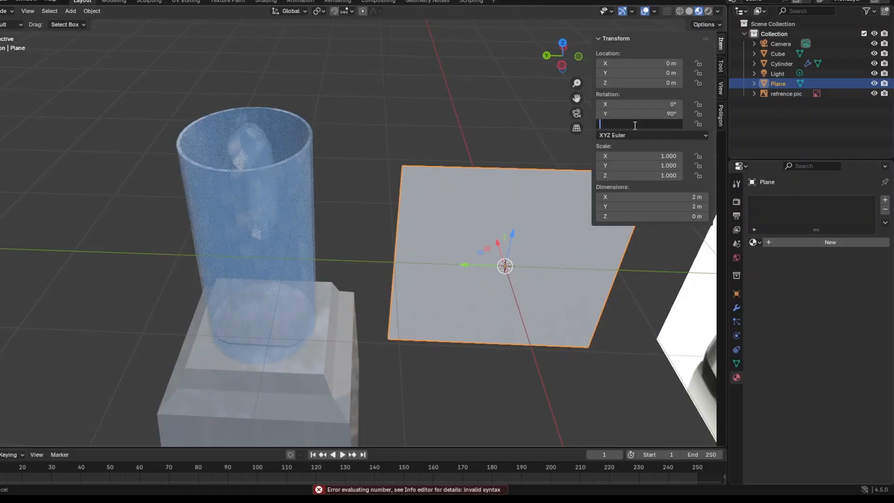
text(90)
key(Return)
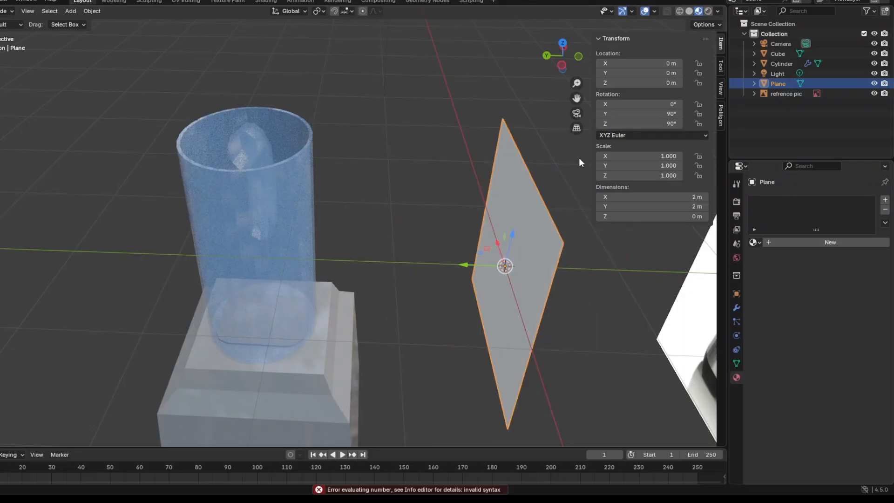
Scale the plane to 0.667 and move it inside the jar at Y 2.3045 m.
middle_drag(579, 158, 529, 240)
key(s)
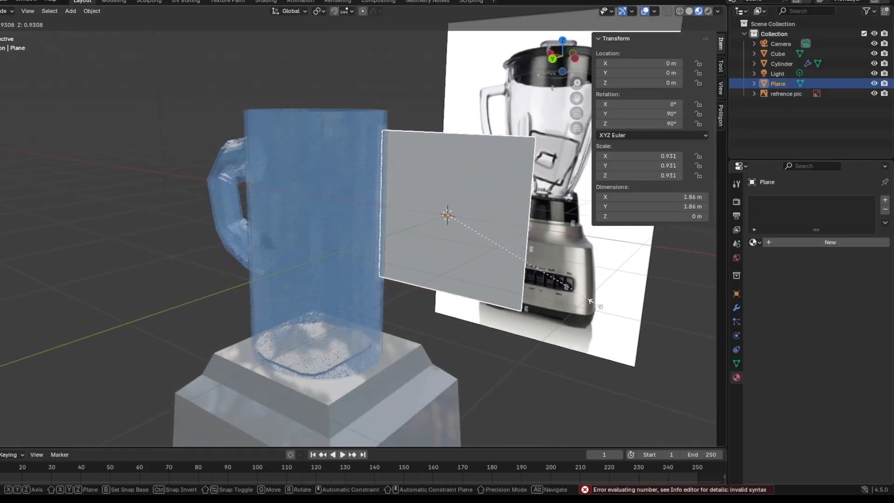
key(Return)
key(shift+space)
key(s)
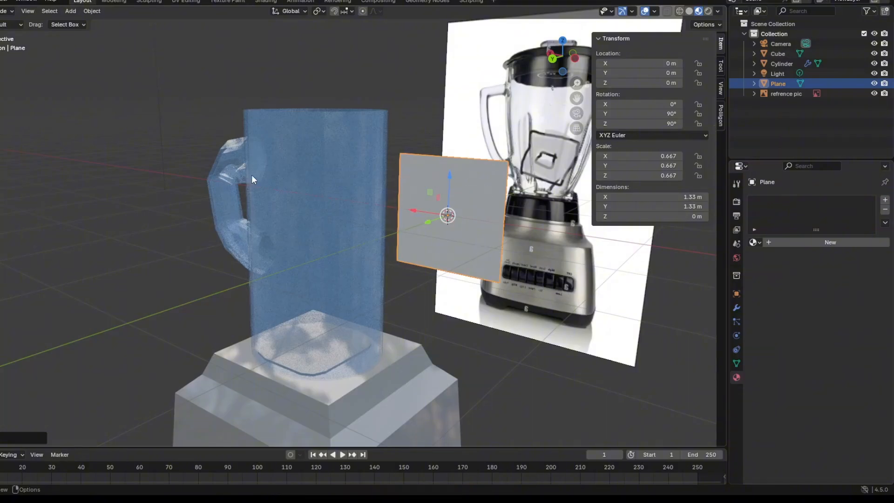
middle_drag(251, 175, 463, 253)
drag(460, 225, 255, 275)
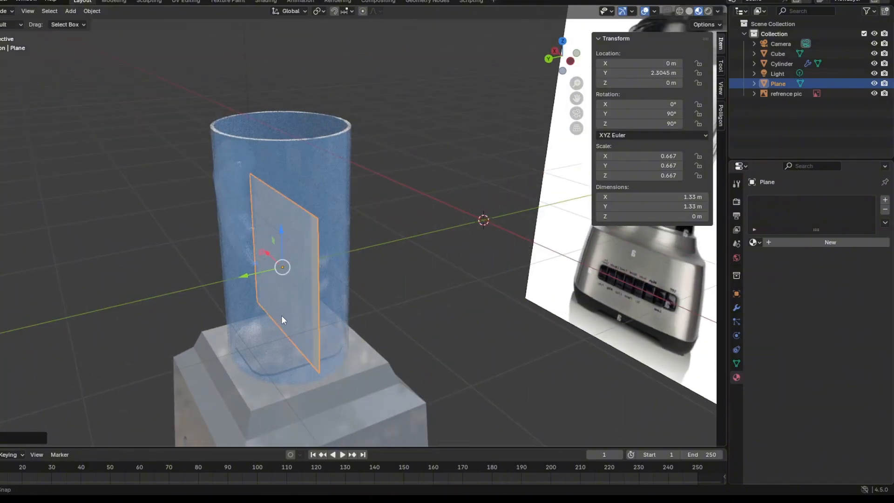
Shrink the plane to a scale of 0.390 and tilt it about the global Y axis until its Y rotation is 75.825°.
middle_drag(281, 315, 492, 339)
key(s)
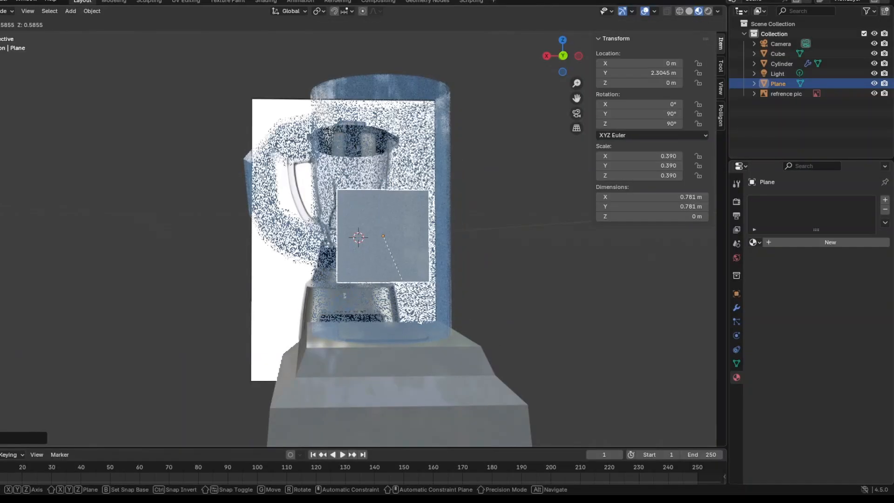
click(383, 306)
click(0, 100)
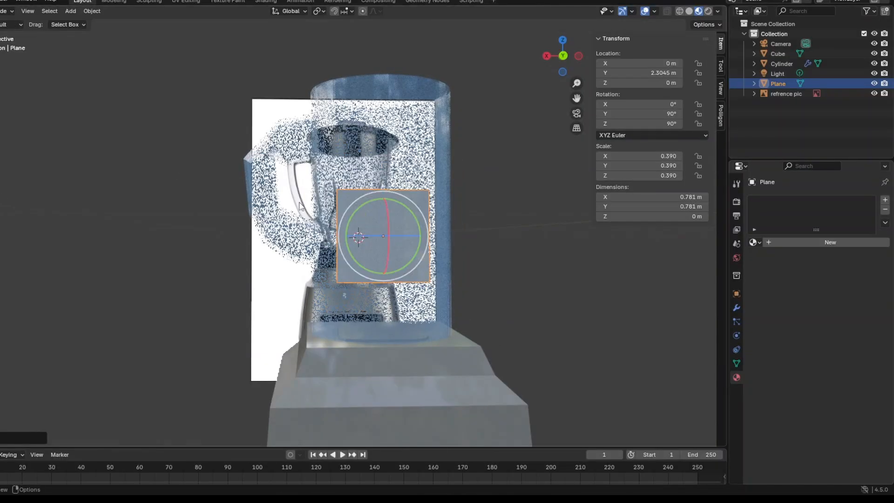
drag(411, 262, 405, 269)
click(0, 82)
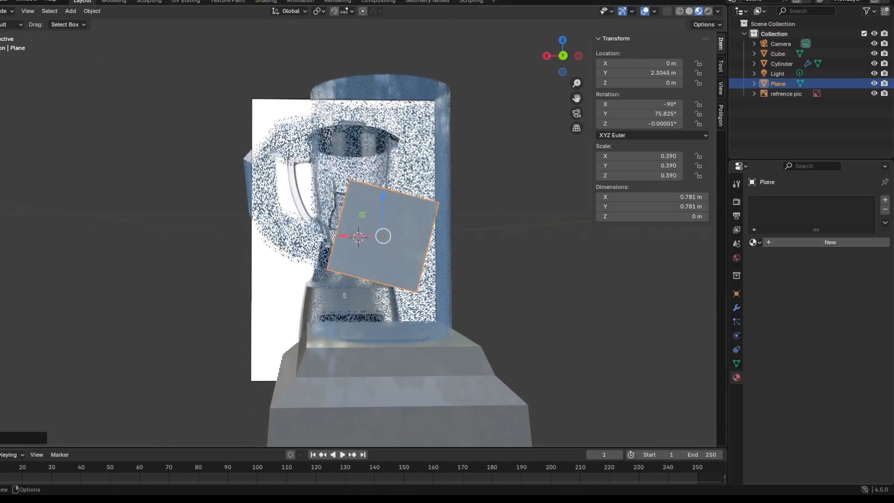
Lower the tilted plane inside the jar to Z -0.31805 m.
drag(383, 208, 383, 245)
middle_drag(496, 281, 403, 287)
scroll(403, 287, up, 2)
In Edit Mode, extrude the plane's face and scale it to about 0.265, forming a small centred inner square.
click(4, 11)
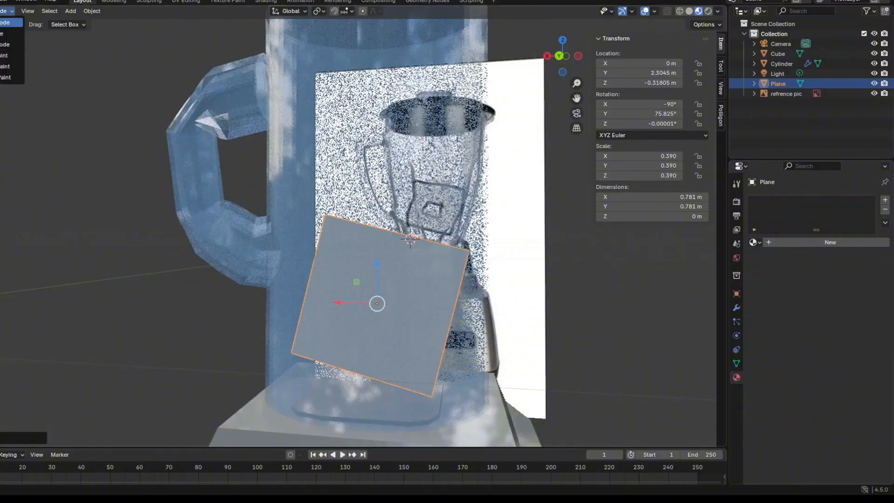
click(9, 33)
scroll(189, 318, up, 1)
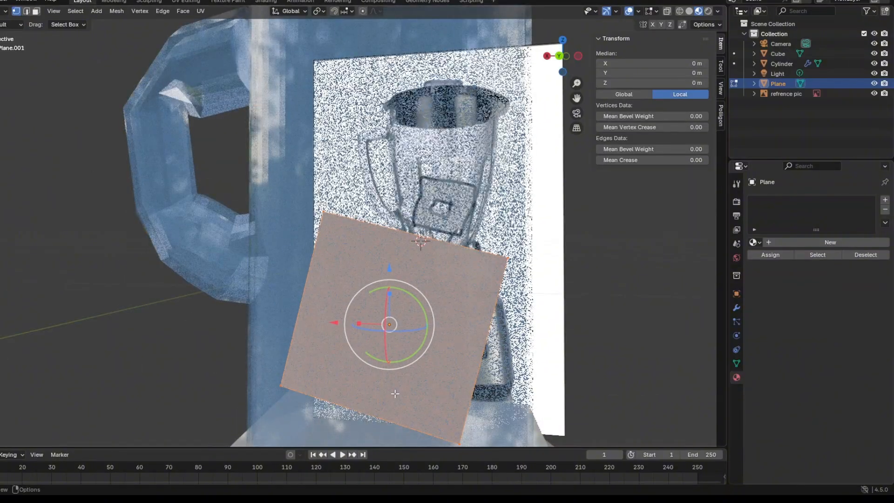
key(e)
key(s)
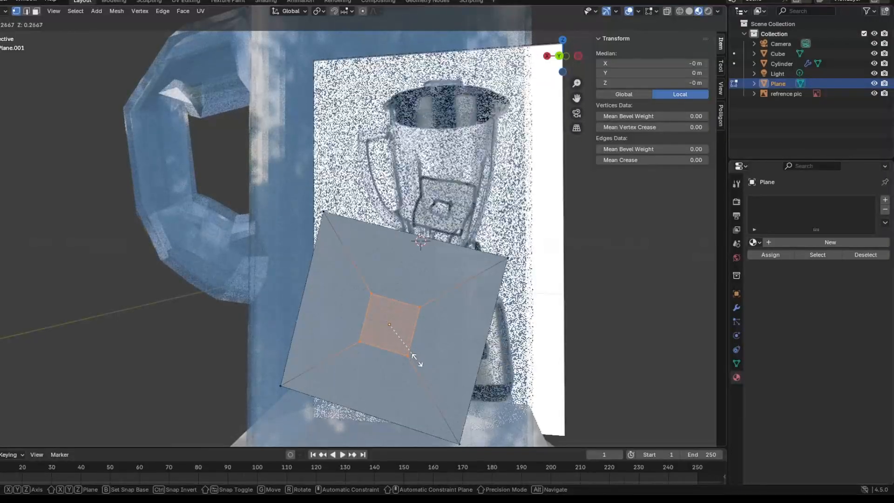
click(414, 357)
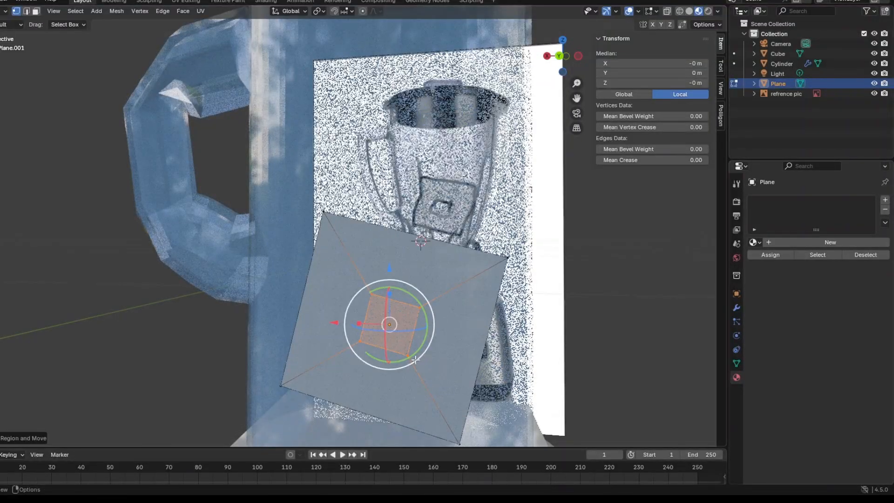
Delete the inner square's face from the plane.
key(x)
click(430, 365)
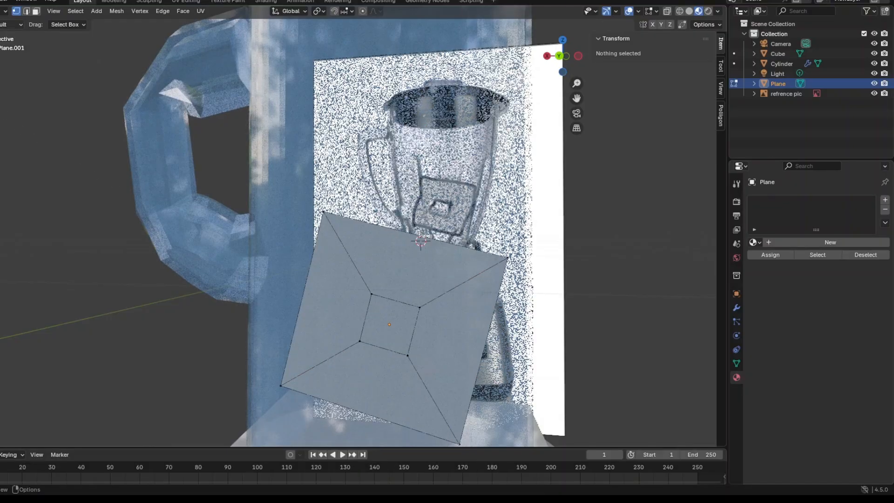
middle_drag(503, 321, 380, 366)
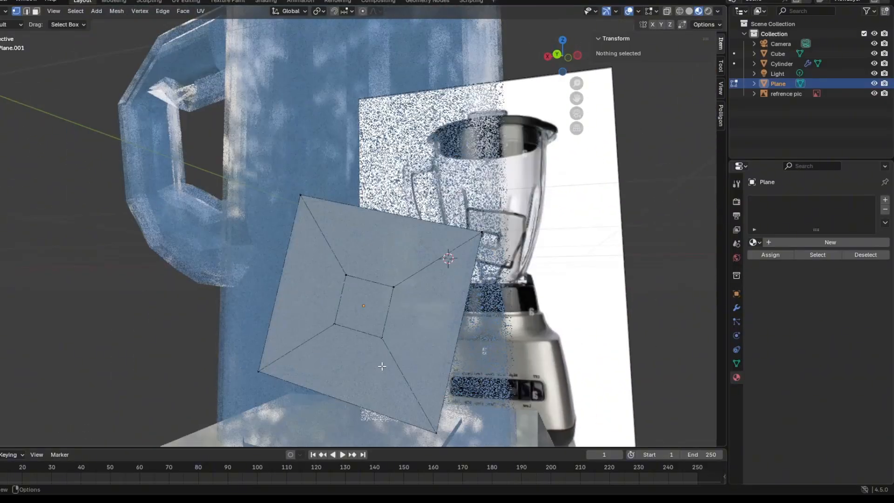
Return to Object Mode and move the plane out beside the jar to X 1.2853 m.
click(4, 11)
click(7, 24)
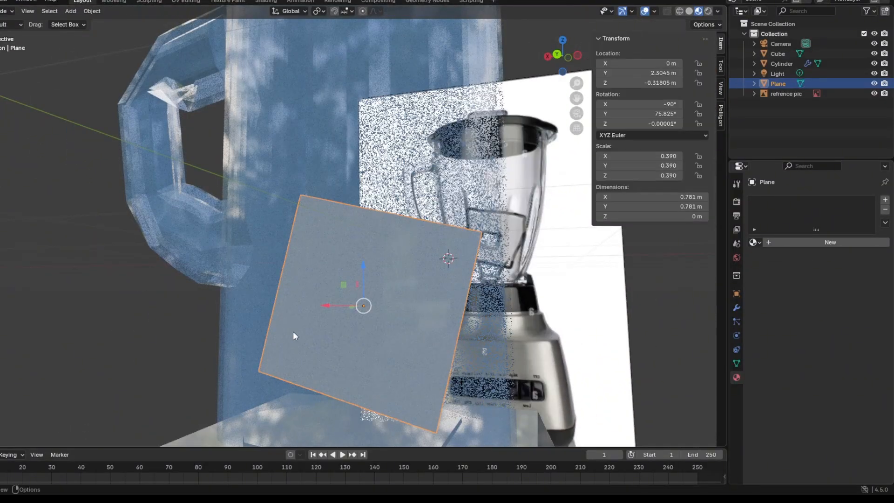
drag(329, 305, 75, 301)
middle_drag(75, 301, 100, 291)
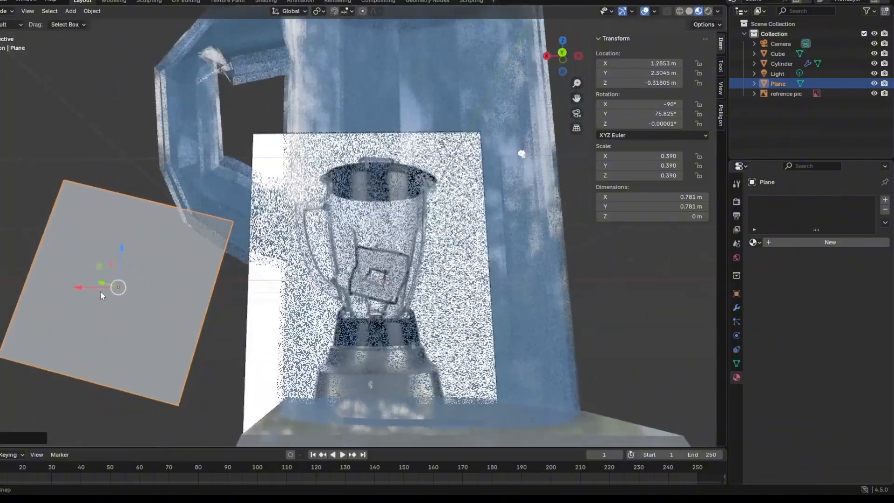
Reopen the plane in Edit Mode and select the inner square's four vertices.
click(2, 12)
click(7, 33)
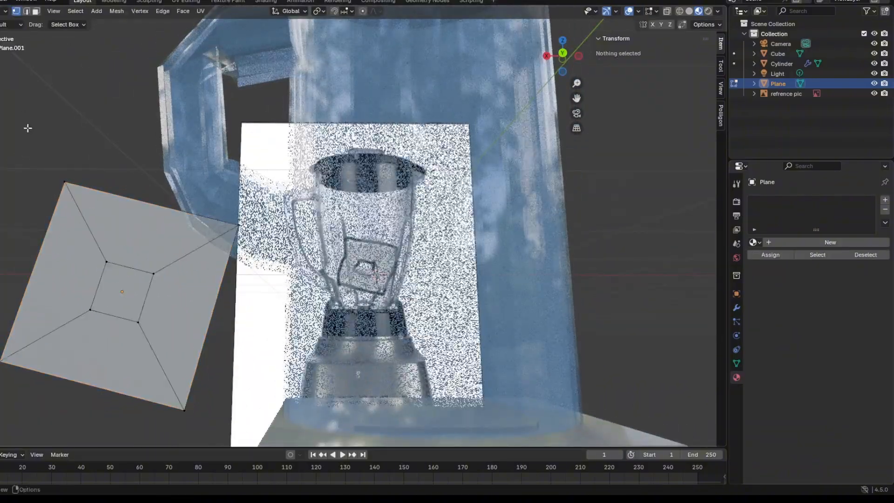
drag(98, 257, 166, 335)
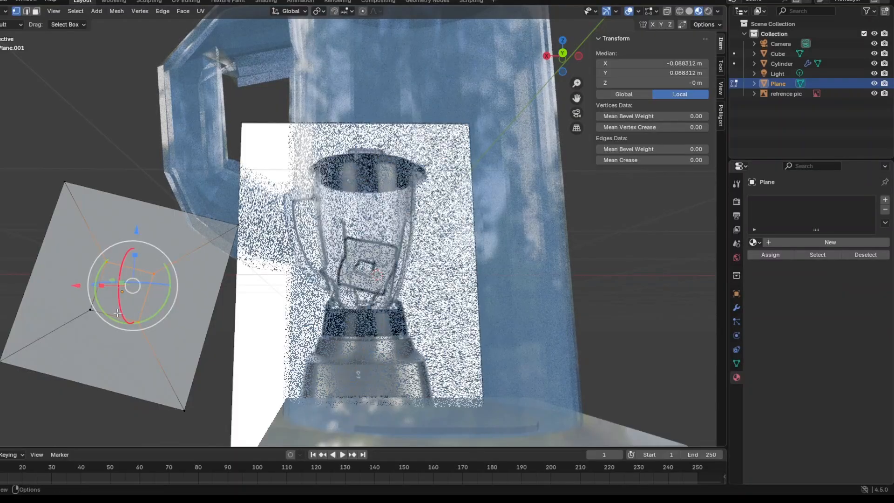
shift+click(89, 312)
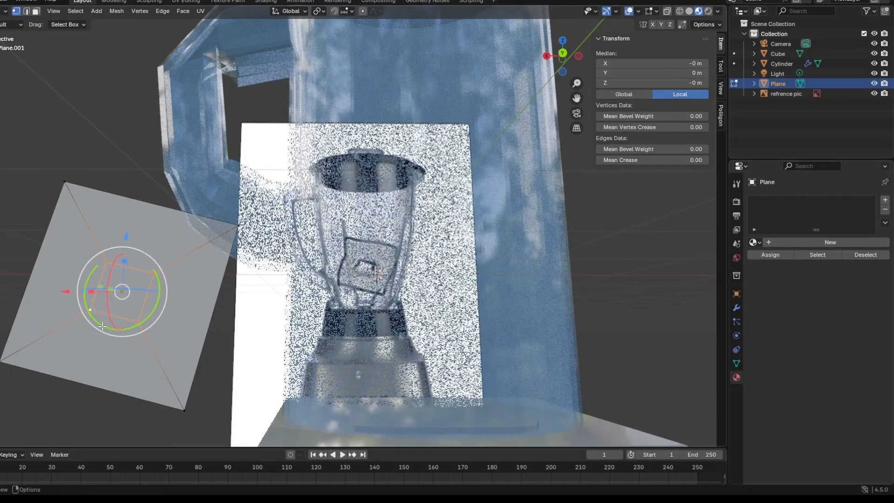
mouse_move(0, 377)
middle_down()
mouse_move(34, 382)
mouse_move(6, 377)
mouse_move(1, 364)
middle_up()
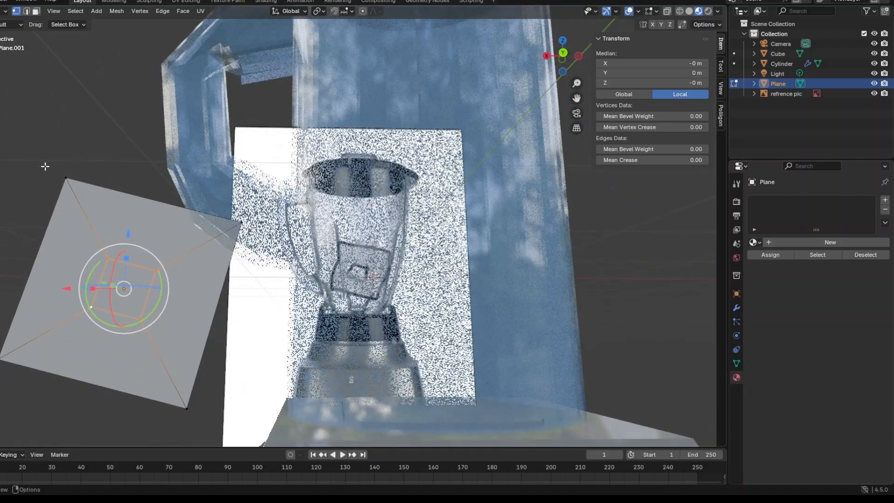
Select the plane's four outer corner vertices and delete the full-size face covering the central square opening.
click(68, 177)
shift+click(240, 223)
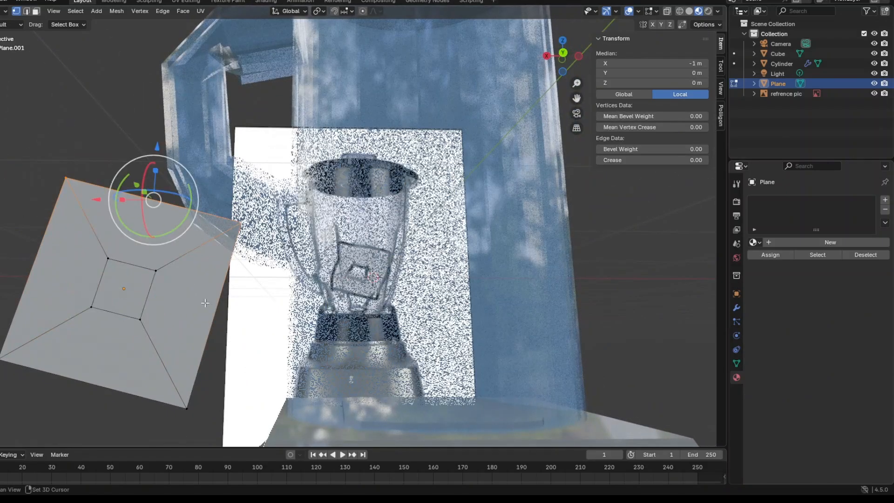
shift+click(189, 406)
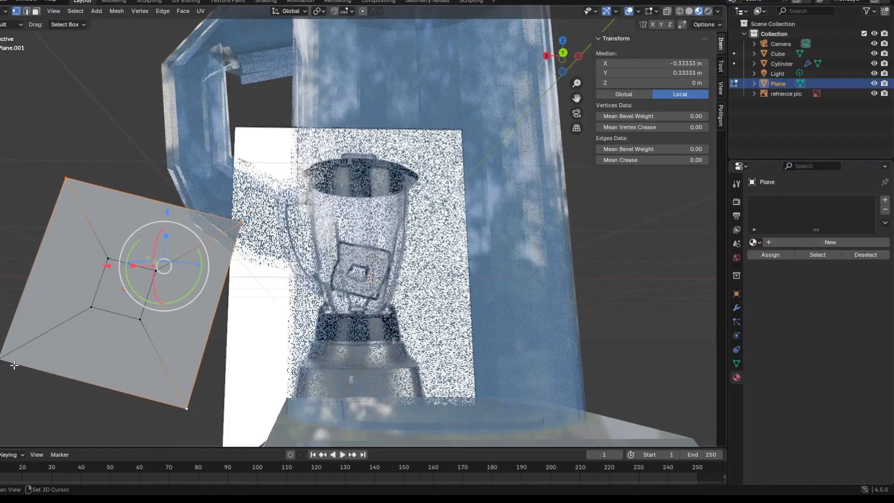
shift+click(2, 355)
key(x)
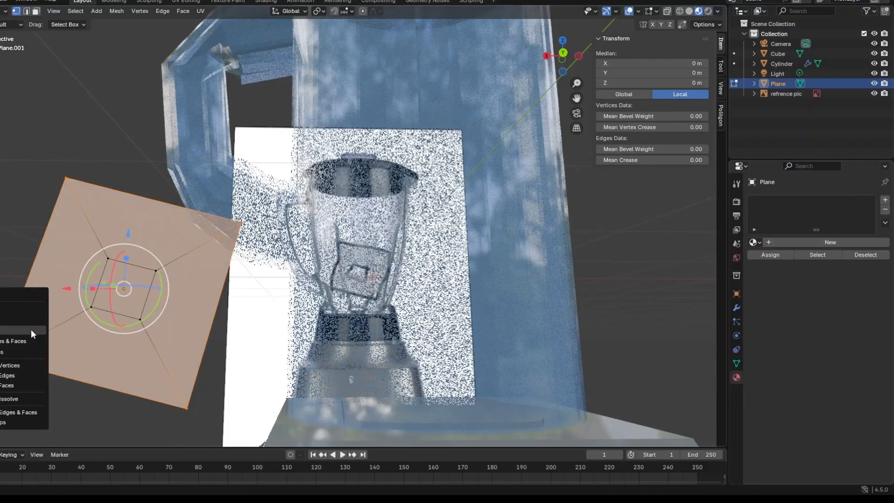
click(14, 323)
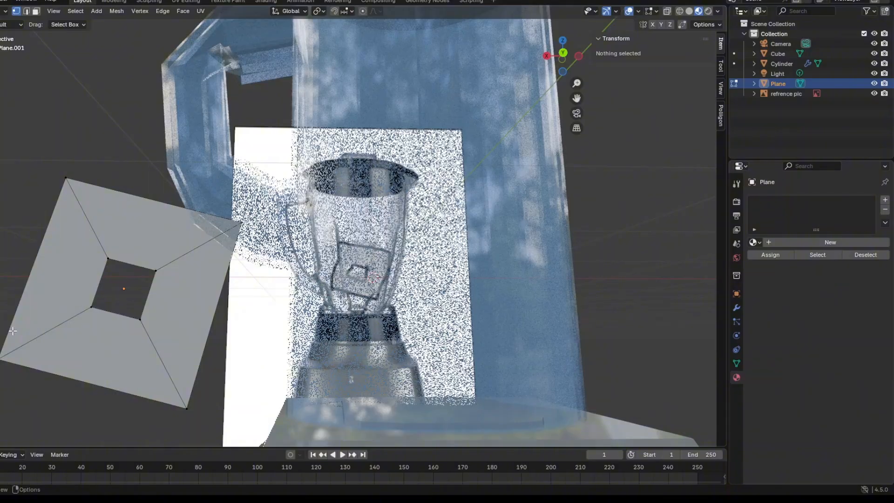
middle_drag(13, 331, 23, 335)
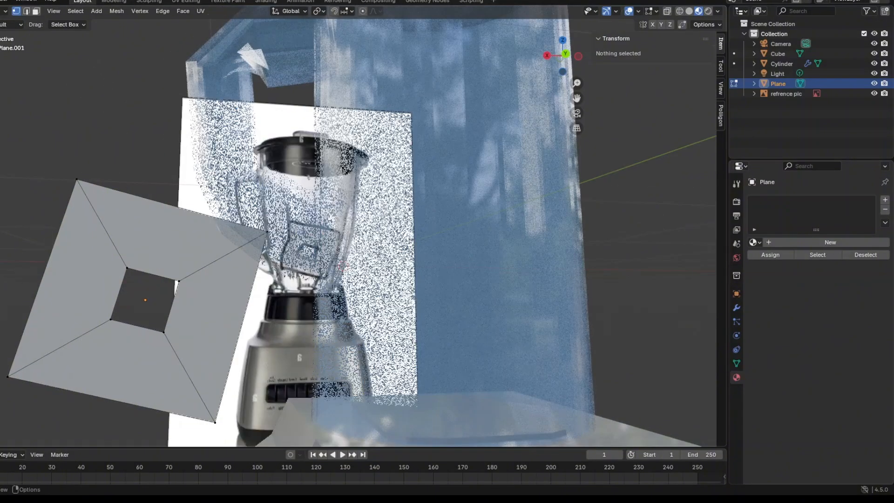
click(176, 329)
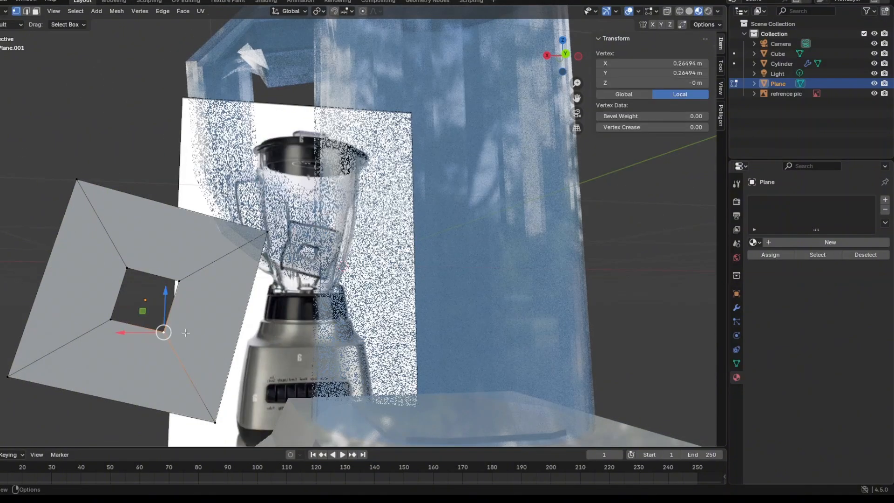
Return to Object Mode and move the square frame along X back inside the jar to X 0.040047 m.
key(Tab)
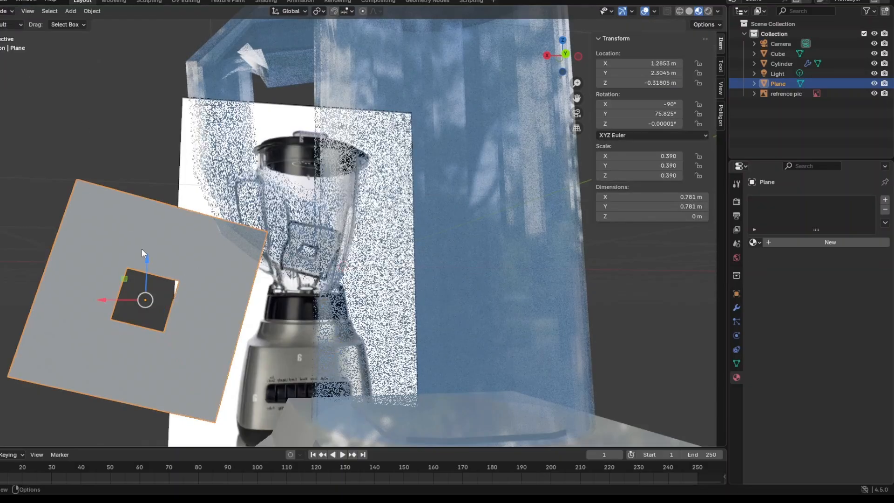
key(g)
key(x)
drag(313, 334, 404, 345)
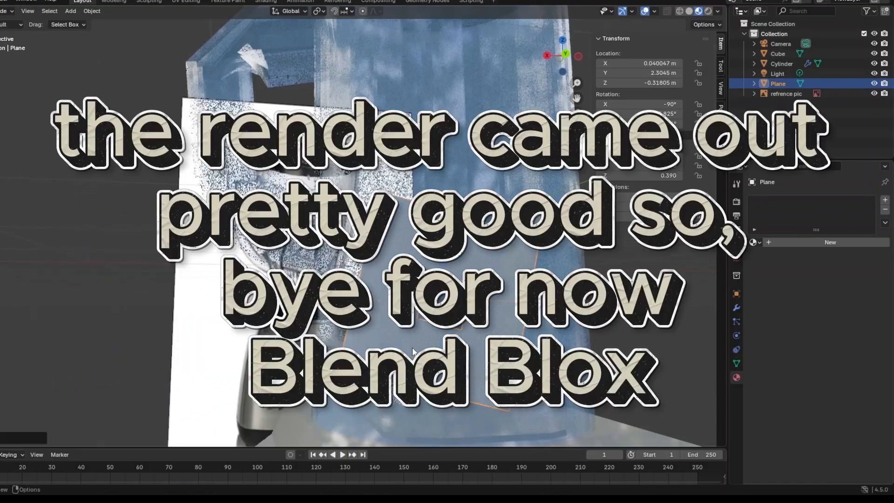
middle_drag(405, 348, 386, 375)
scroll(389, 346, down, 4)
scroll(389, 346, down, 2)
scroll(359, 346, up, 2)
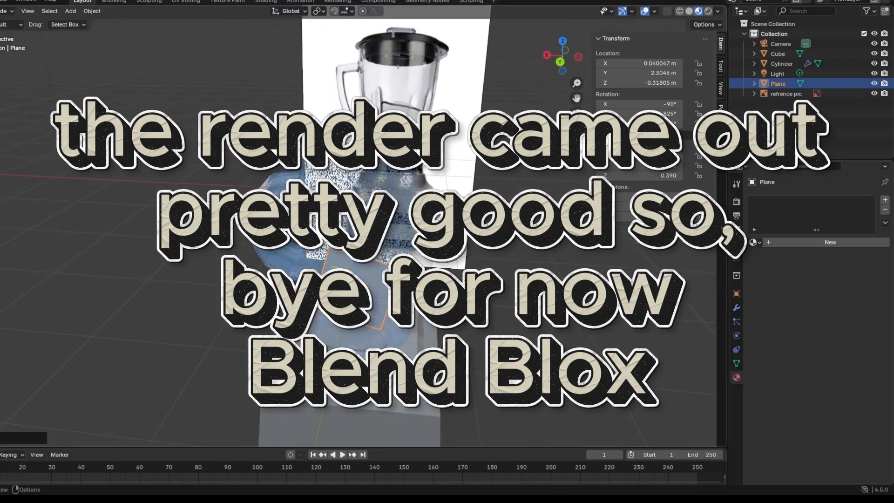
middle_drag(360, 346, 317, 379)
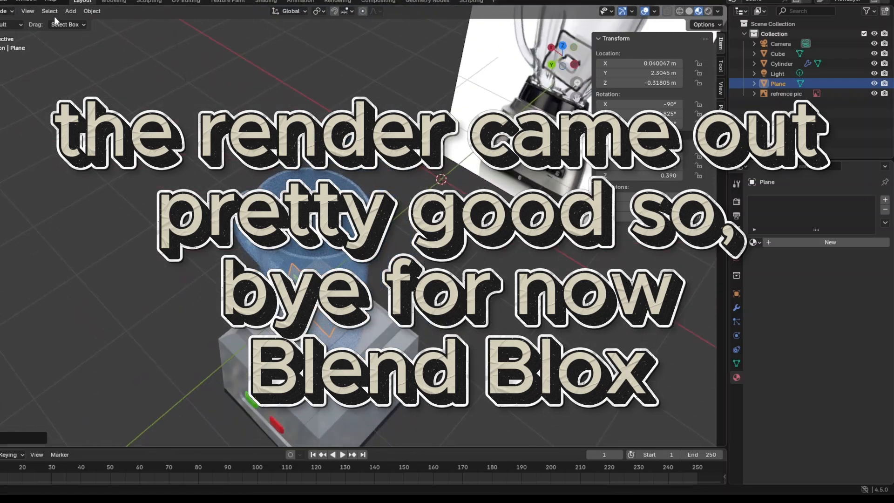
Add a UV sphere mesh at the world origin beside the blender.
click(69, 12)
mouse_move(113, 21)
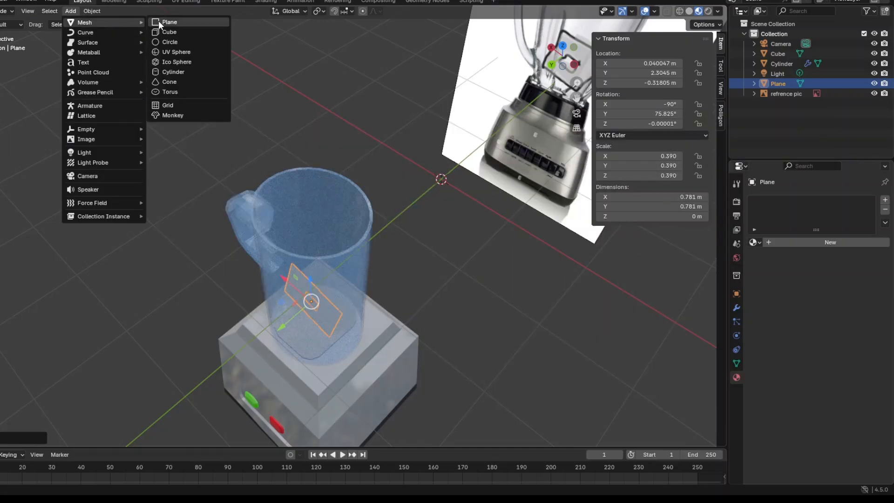
click(182, 53)
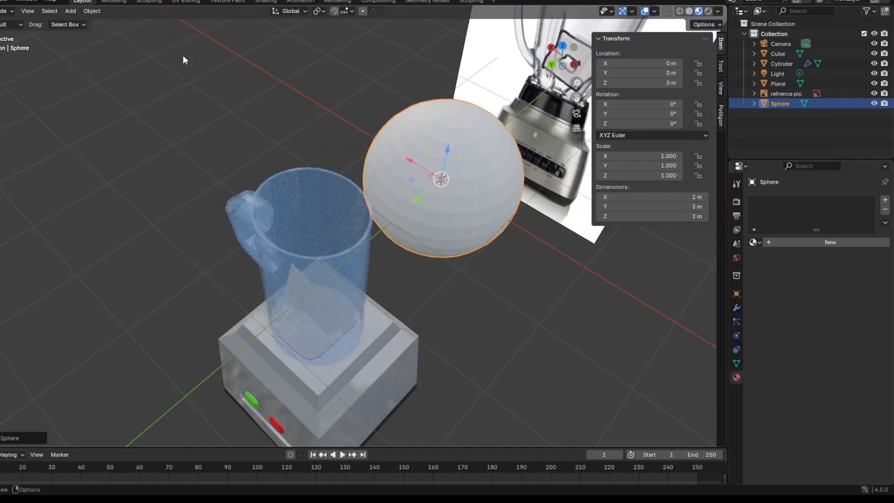
middle_drag(355, 327, 292, 254)
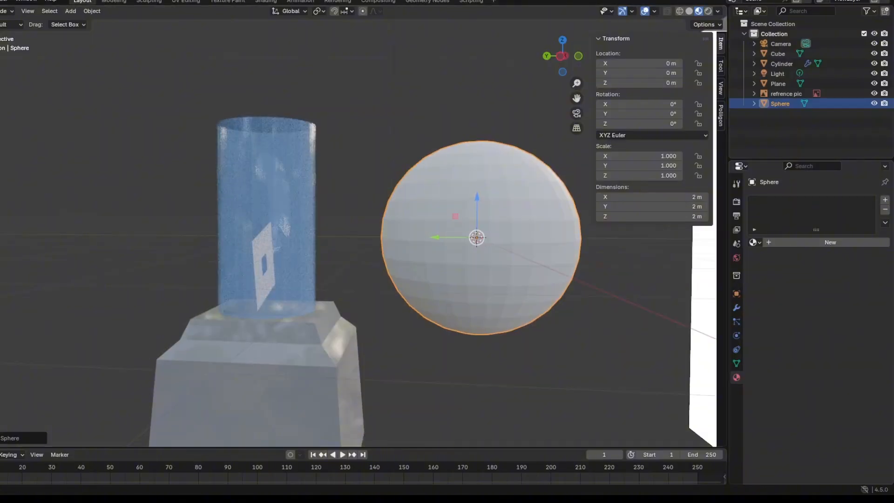
Open the sphere in Edit Mode with nothing selected and turn on X-ray so vertices on its far side can be selected.
click(0, 116)
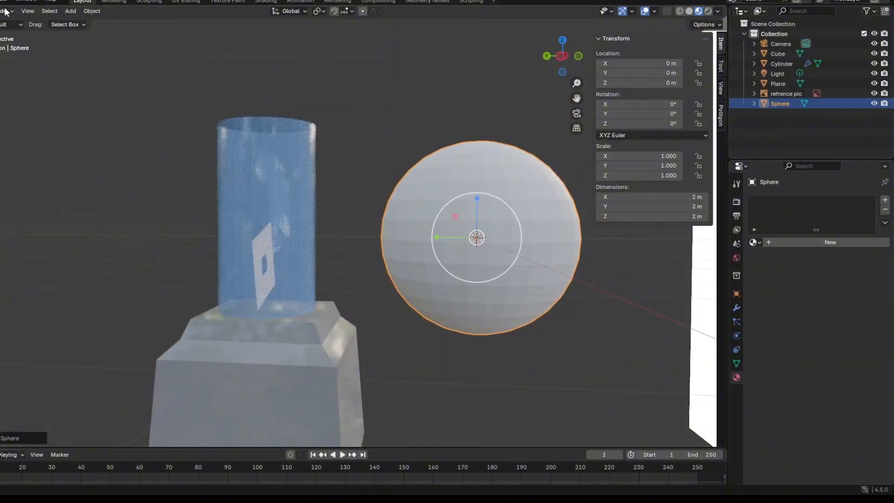
click(5, 12)
click(11, 34)
click(571, 354)
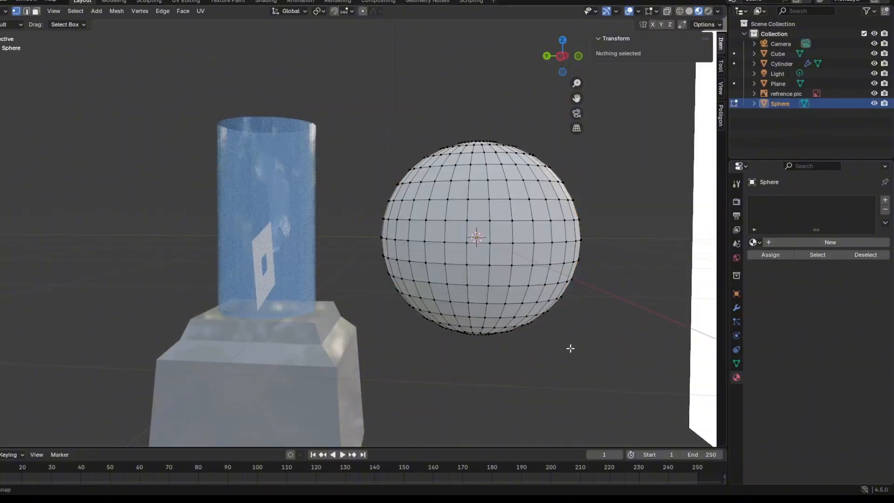
click(667, 10)
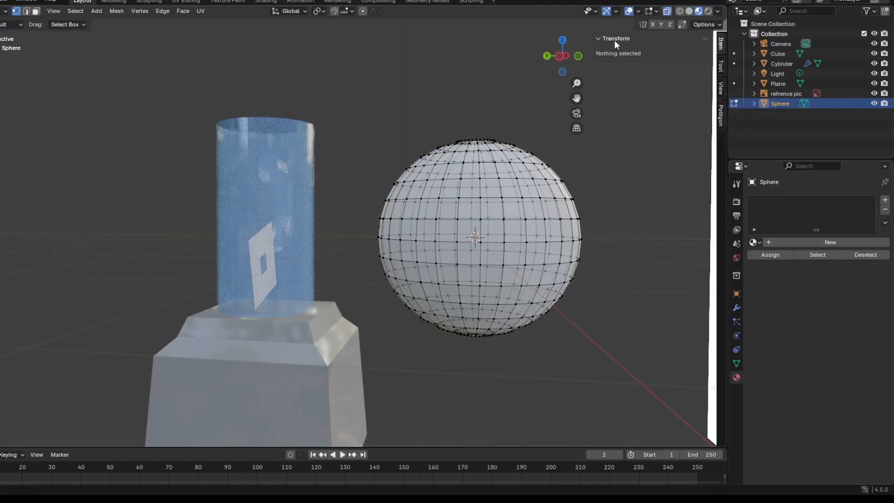
right_click(475, 243)
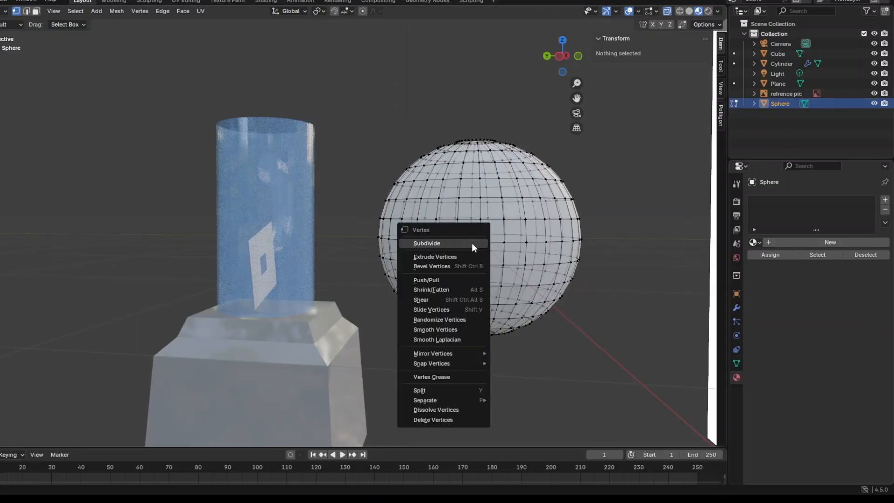
middle_drag(534, 241, 450, 232)
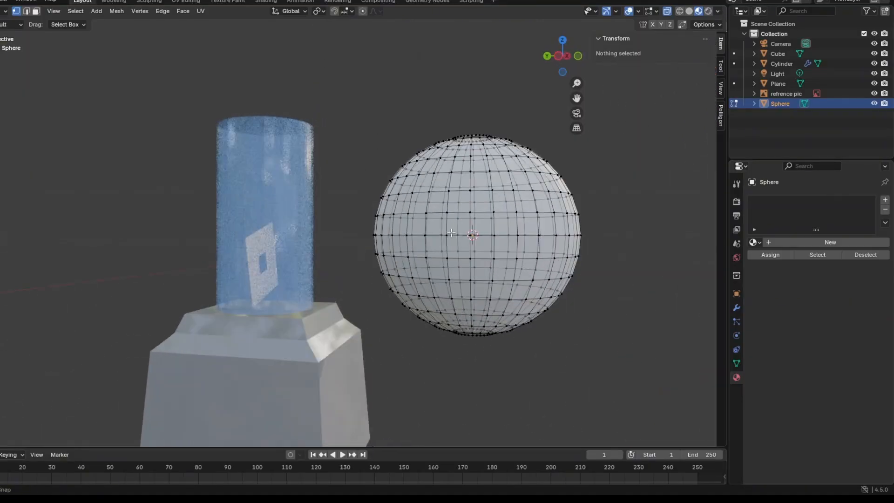
From the X-axis view, select all sphere vertices below the equator and delete them, keeping only the upper dome.
click(563, 55)
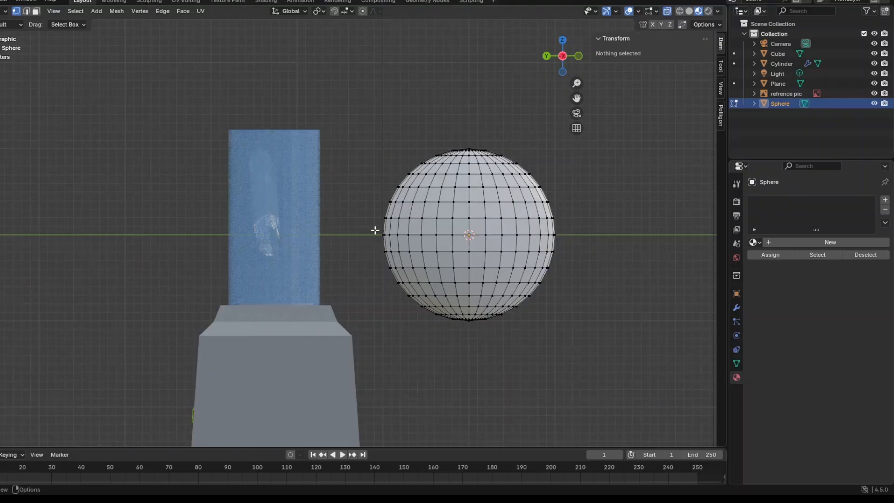
drag(375, 244, 375, 244)
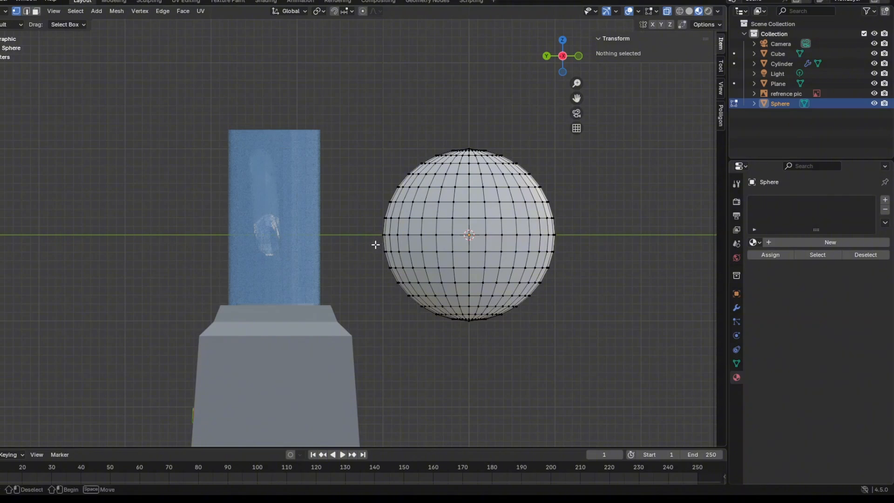
drag(416, 266, 597, 358)
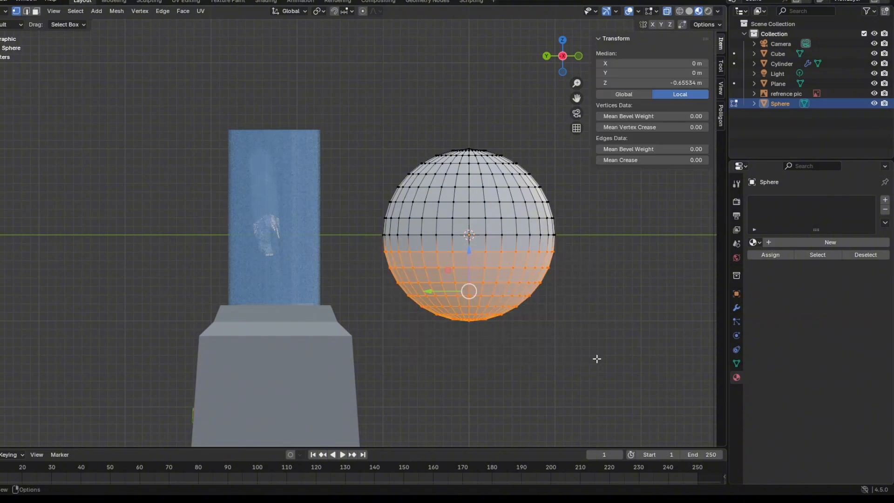
key(x)
click(579, 335)
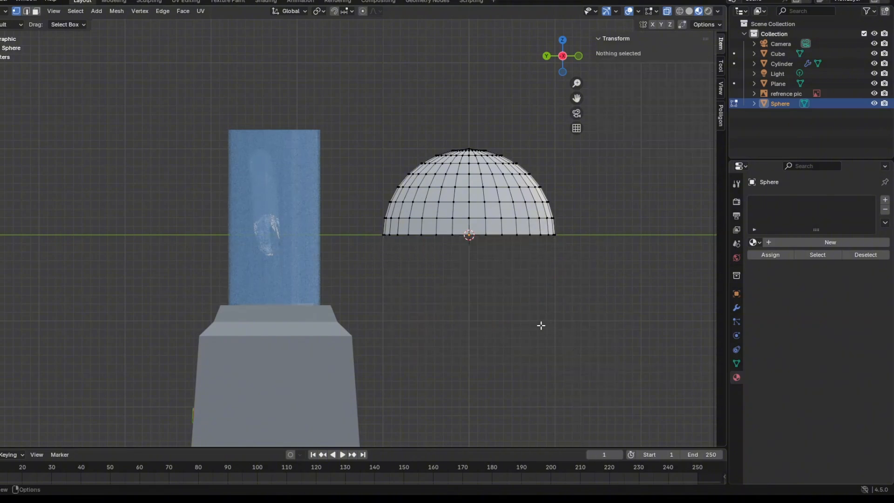
middle_drag(542, 326, 522, 347)
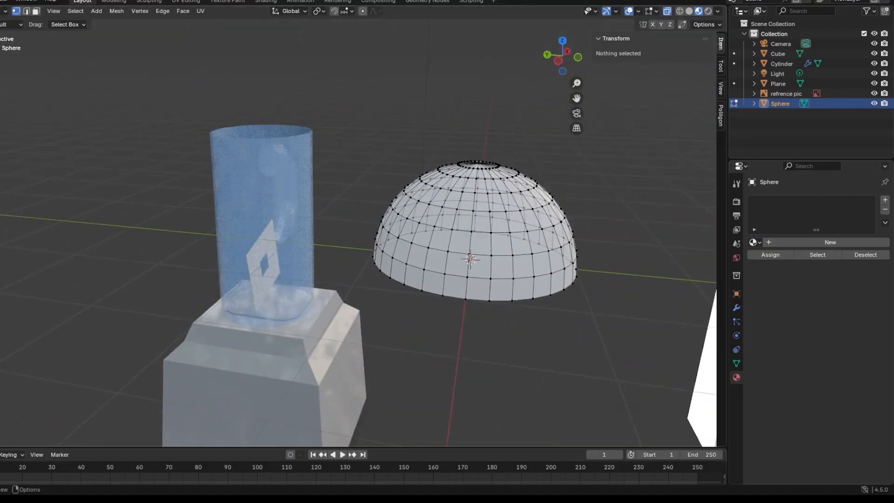
Return to Object Mode and flatten the dome along Z to a scale of 0.263.
click(3, 11)
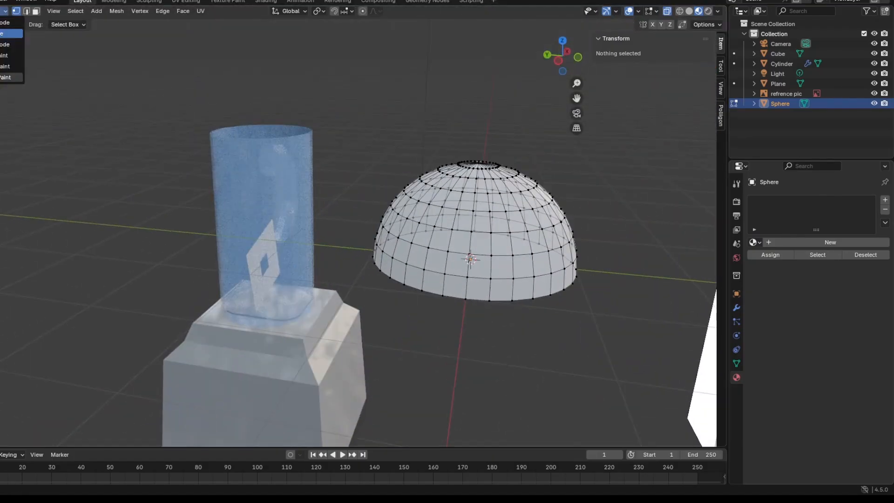
click(2, 11)
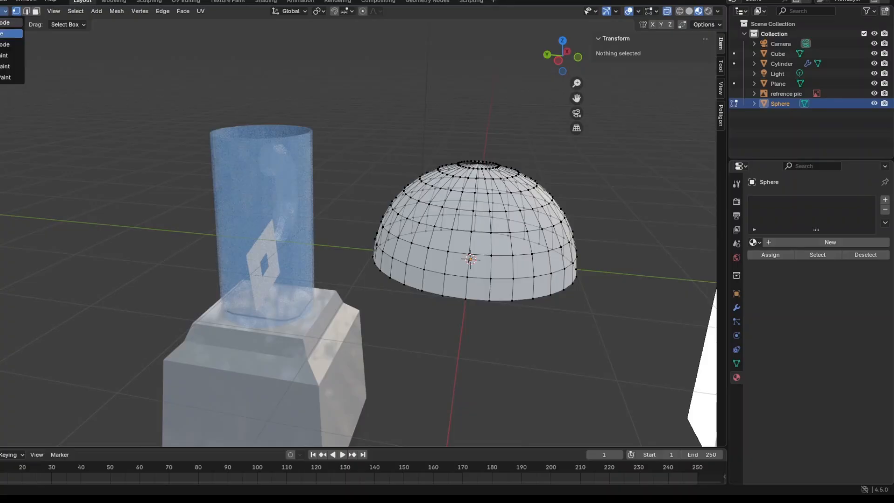
click(6, 22)
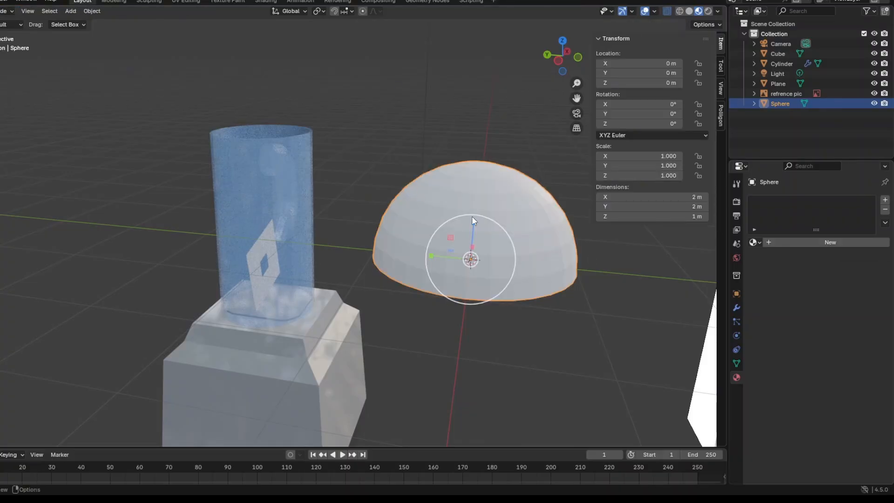
drag(474, 220, 465, 247)
middle_drag(465, 247, 212, 357)
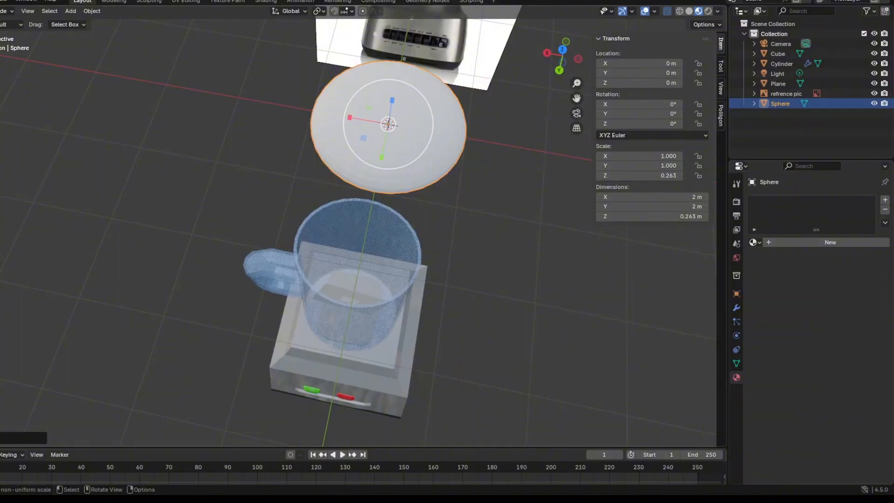
Move the flattened dome along Y to 2.0761 m and shrink it uniformly to X and Y scale 0.782.
drag(373, 153, 342, 304)
key(s)
click(457, 368)
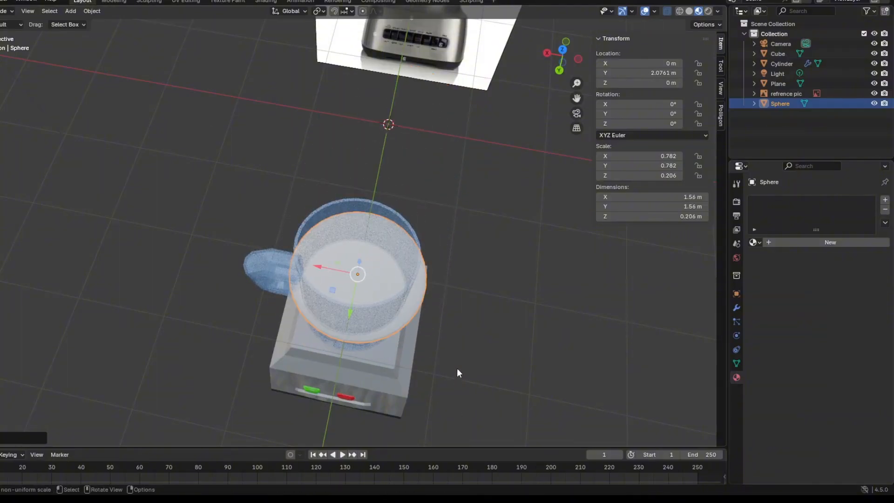
Place the dome on top of the jar at X 0.036193 m, Y 2.1062 m, Z 1.1786 m.
scroll(343, 173, up, 2)
drag(359, 262, 321, 182)
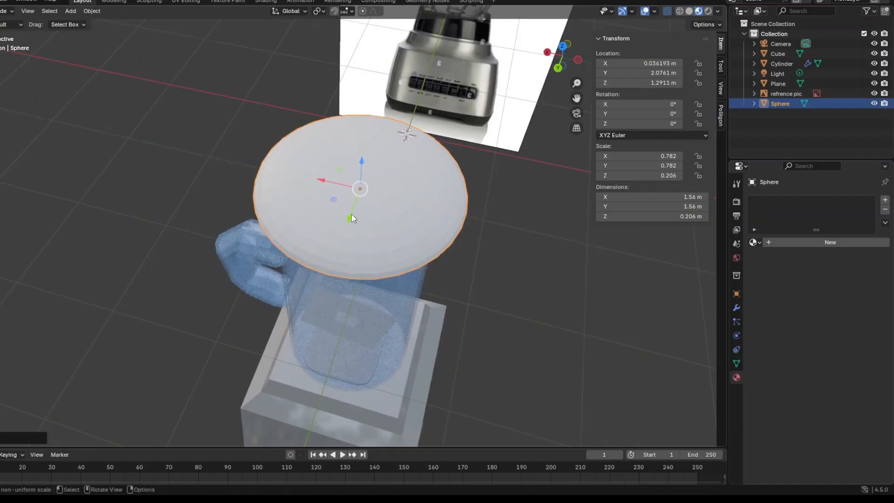
drag(352, 214, 350, 219)
middle_drag(349, 218, 363, 157)
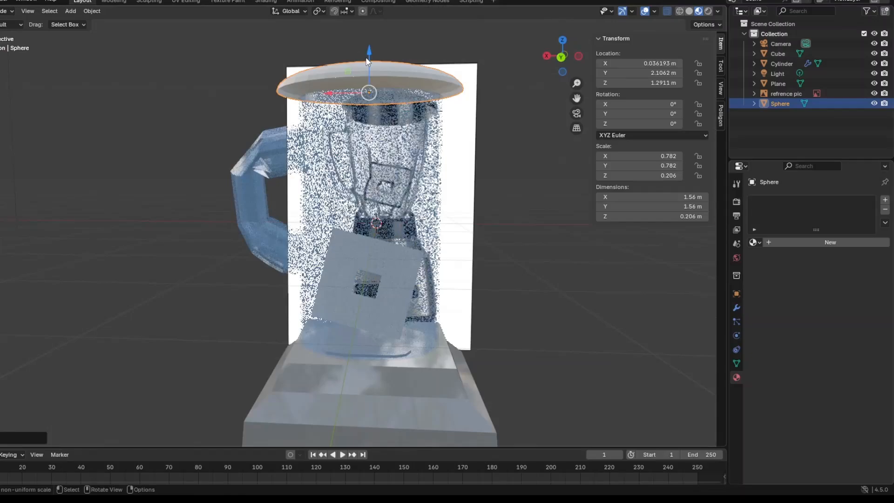
drag(366, 63, 364, 77)
middle_drag(364, 77, 473, 254)
Shrink the dome uniformly to X and Y scale 0.665 to approach the jar's rim size.
key(s)
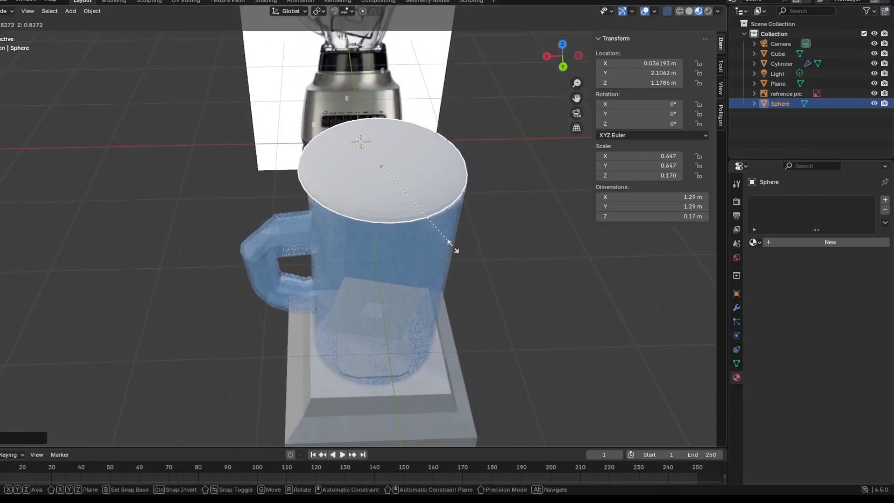
click(457, 252)
middle_drag(457, 247, 258, 214)
Shift the lid along Y to 2.2702 m and resize it to scale X 0.591, Y 0.514, Z 0.156.
click(0, 117)
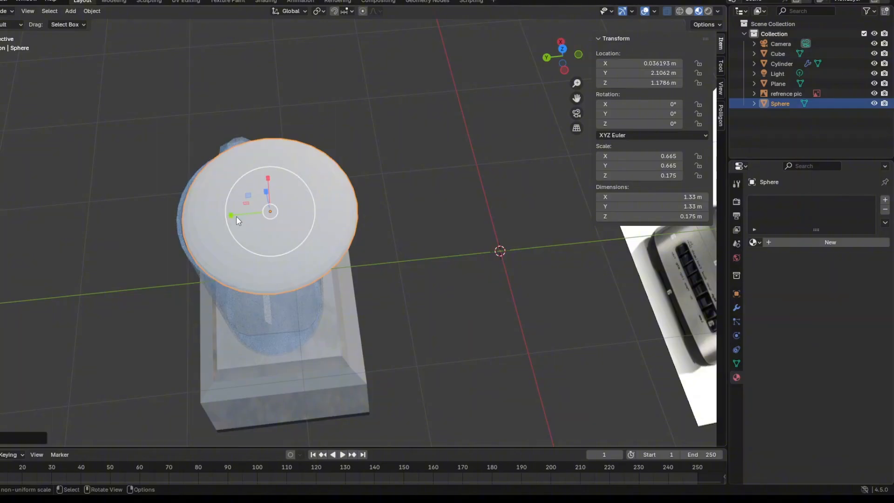
drag(230, 213, 206, 216)
middle_drag(256, 254, 233, 237)
key(s)
click(394, 128)
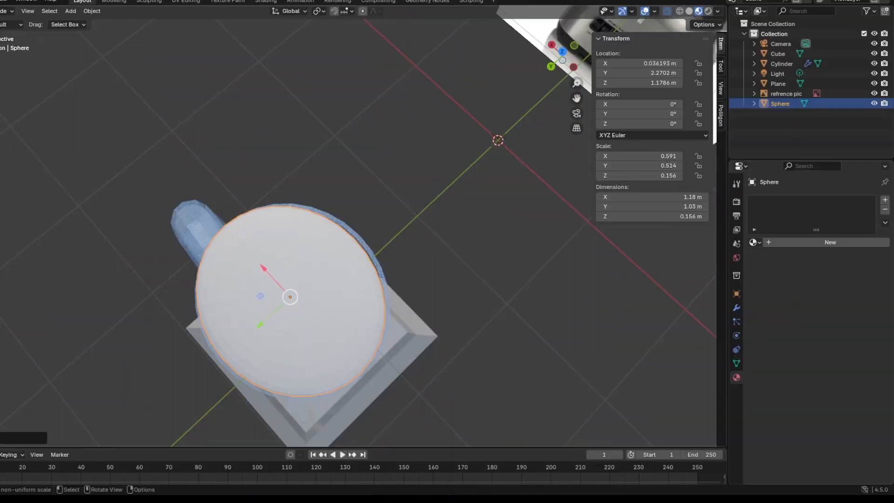
Fit the lid over the jar's rim at location Y 2.2582 m with scale X 0.641, Y 0.573, Z 0.169.
click(1, 112)
drag(259, 324, 270, 319)
click(1, 80)
middle_drag(270, 320, 260, 269)
key(s)
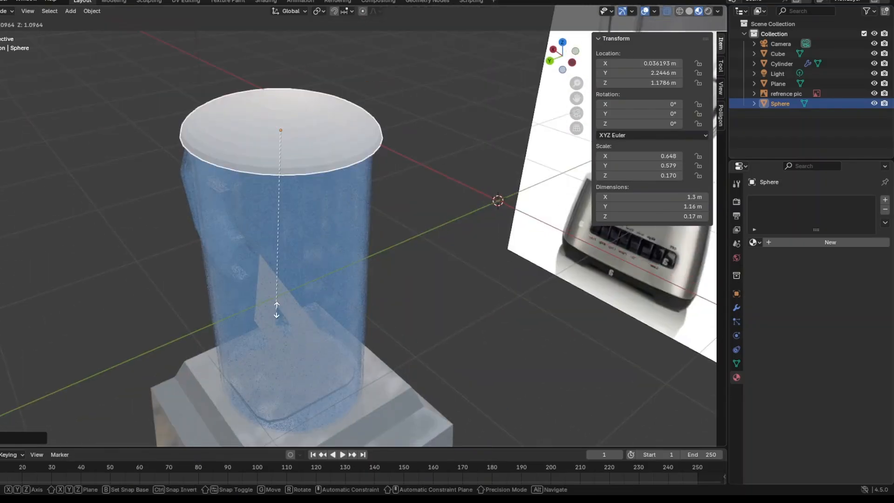
click(274, 305)
scroll(295, 307, up, 1)
middle_drag(294, 307, 261, 339)
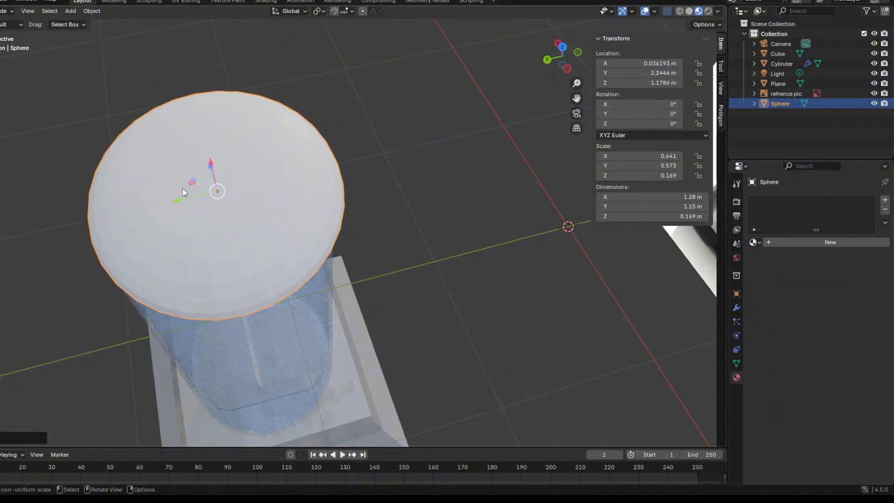
drag(178, 200, 186, 198)
middle_drag(186, 198, 401, 239)
Select the reference picture behind the blender and delete it from the scene.
click(401, 243)
key(Delete)
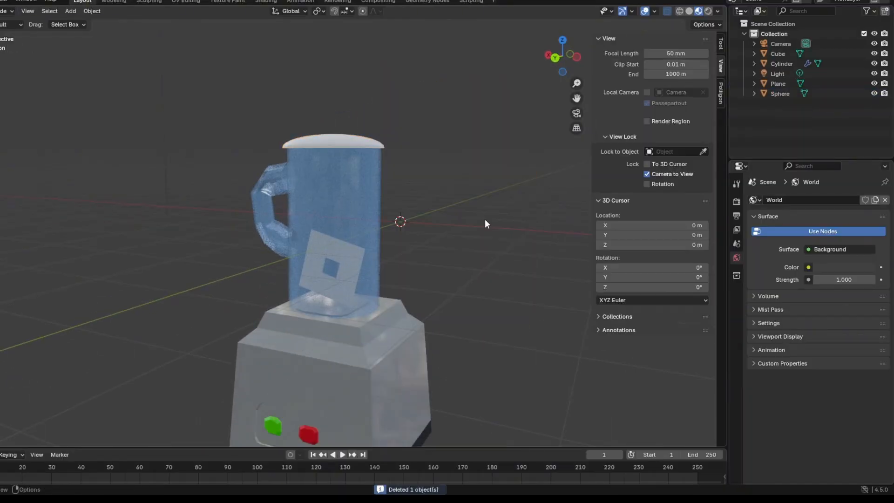
middle_drag(494, 225, 356, 292)
middle_drag(307, 252, 400, 275)
Select the lid on top of the jar and give it a new material named black.
click(337, 214)
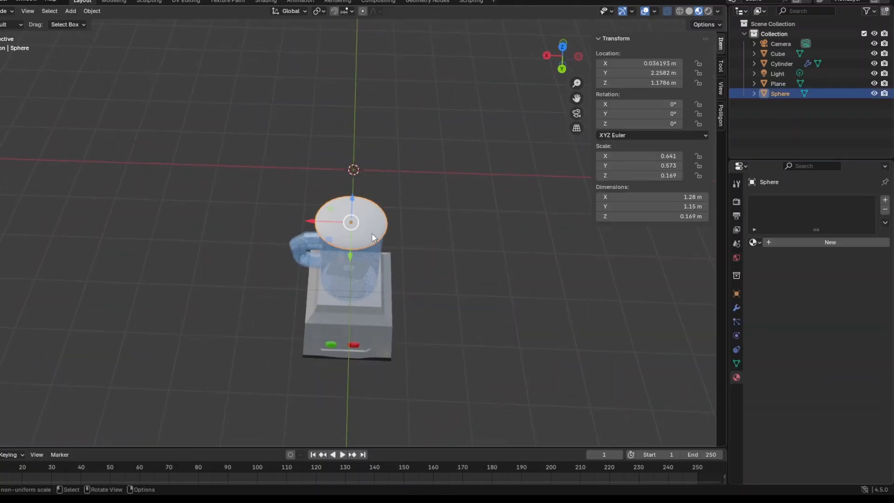
click(441, 294)
middle_drag(441, 294, 393, 259)
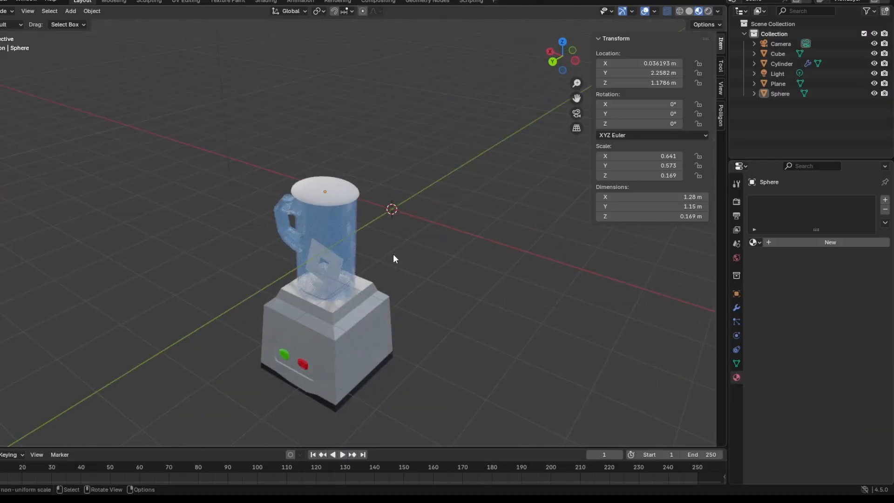
click(335, 189)
click(804, 243)
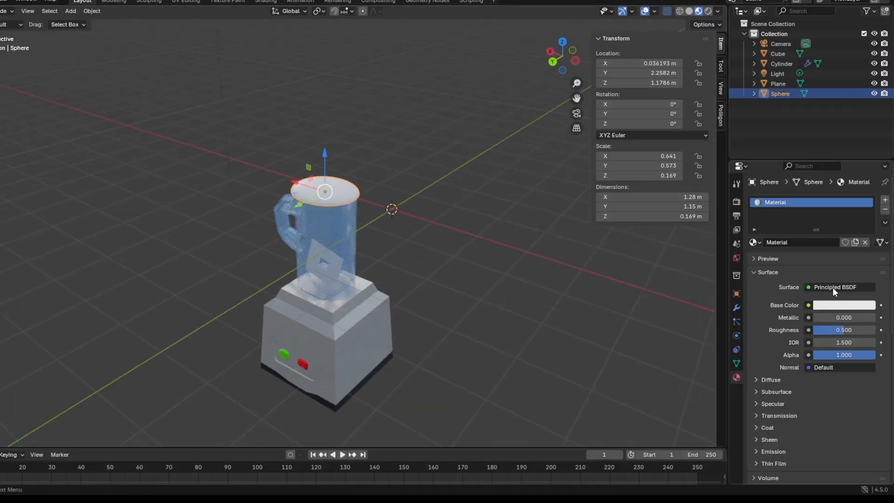
double_click(816, 242)
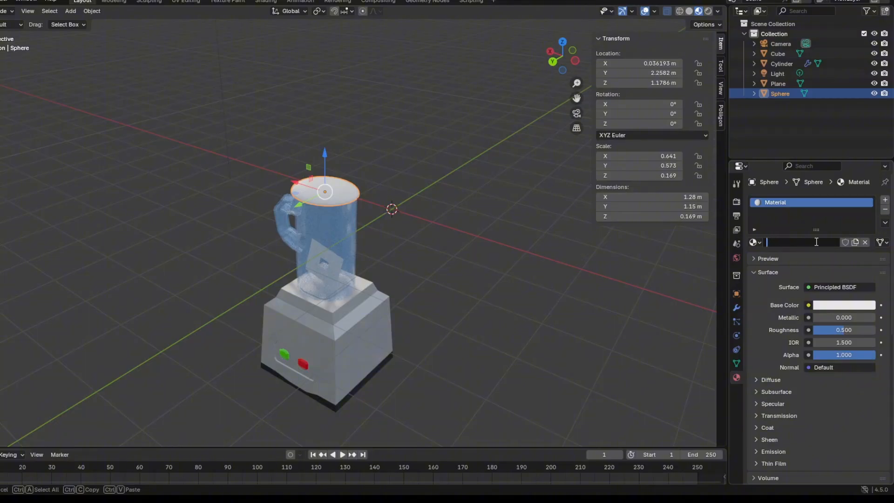
key(Return)
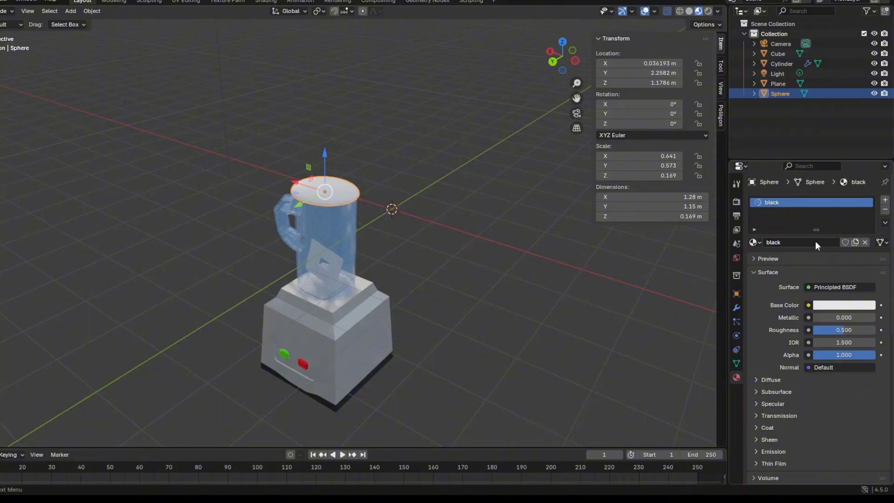
Set the lid material's base color to black, metallic to 0.016 and roughness to 0.381, and deselect the lid.
click(853, 305)
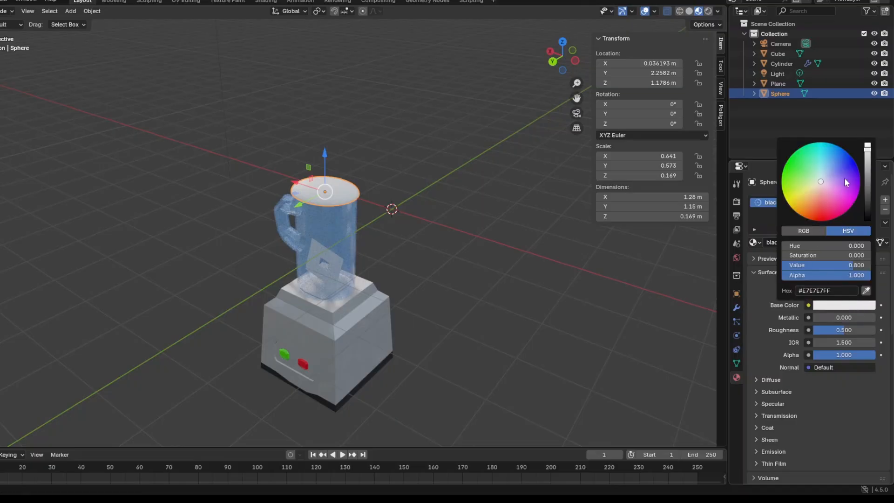
drag(867, 192, 868, 220)
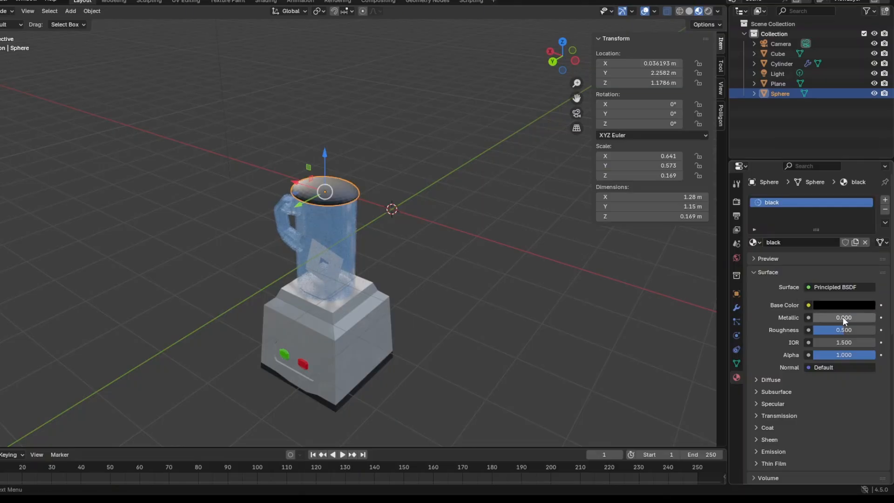
drag(844, 318, 811, 329)
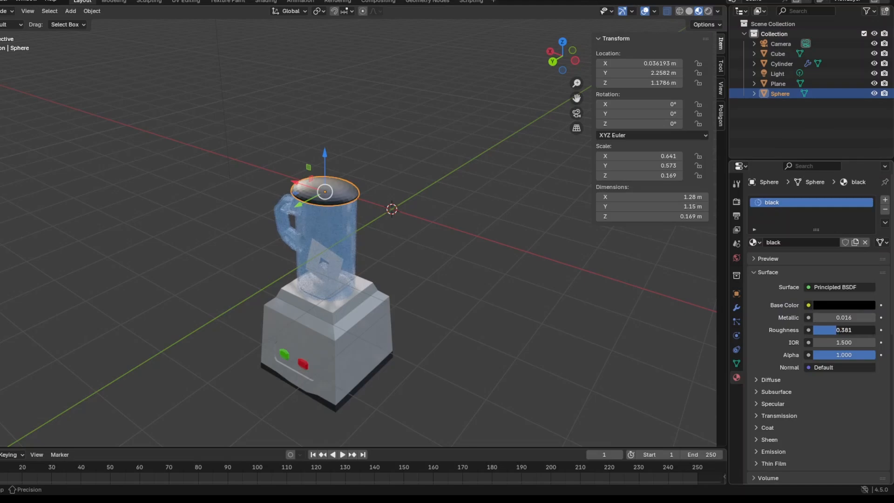
middle_drag(510, 320, 547, 297)
click(547, 297)
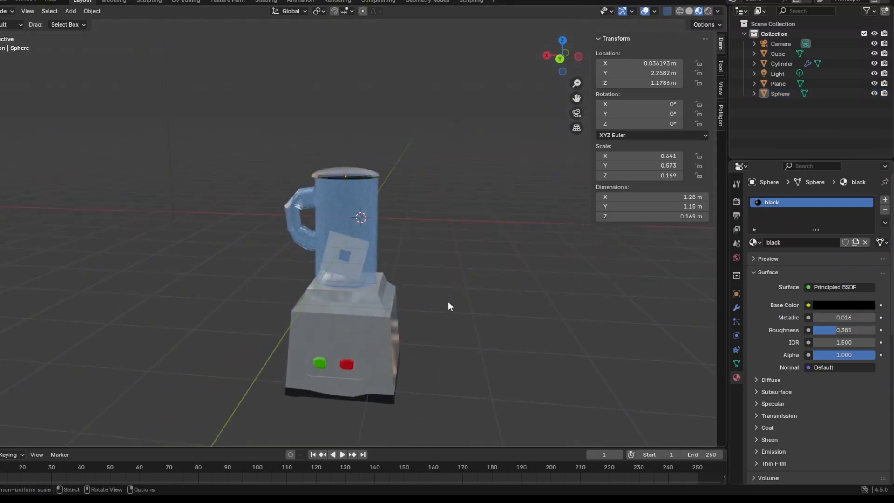
Switch the viewport to rendered shading and delete the existing point light above the blender.
middle_drag(448, 300, 451, 277)
click(709, 11)
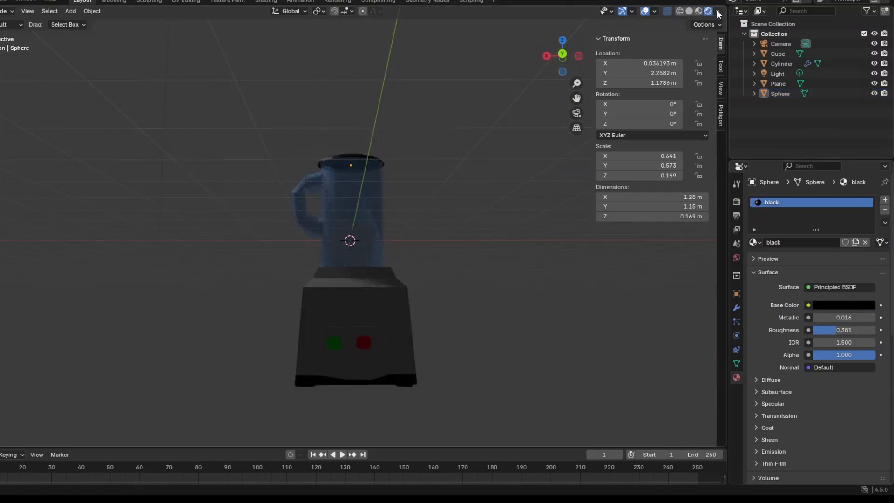
mouse_move(343, 219)
middle_down()
mouse_move(333, 237)
mouse_move(311, 228)
middle_up()
click(293, 89)
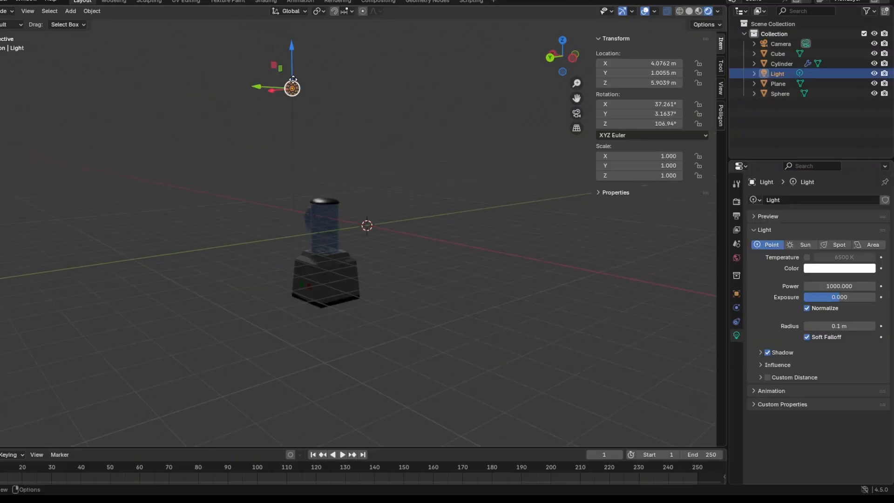
key(Delete)
middle_drag(328, 185, 396, 232)
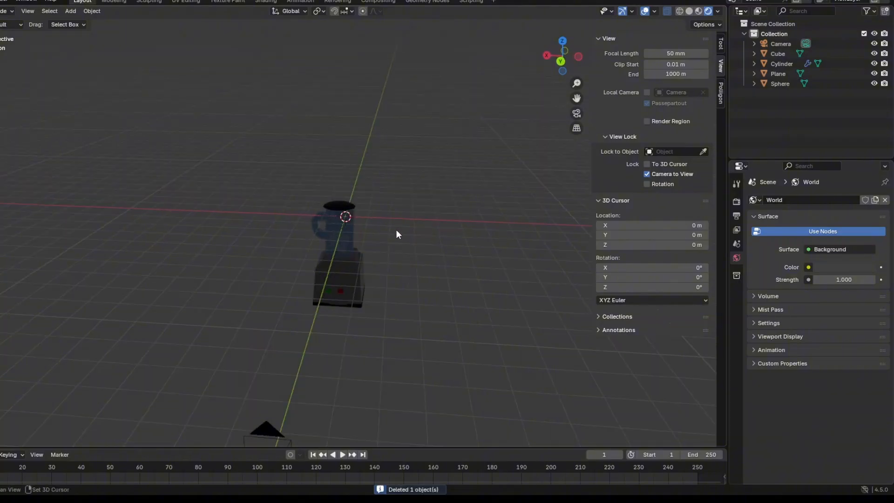
Add a sun light to the scene and raise it to Z 2.5968 m.
key(shift+a)
mouse_move(350, 360)
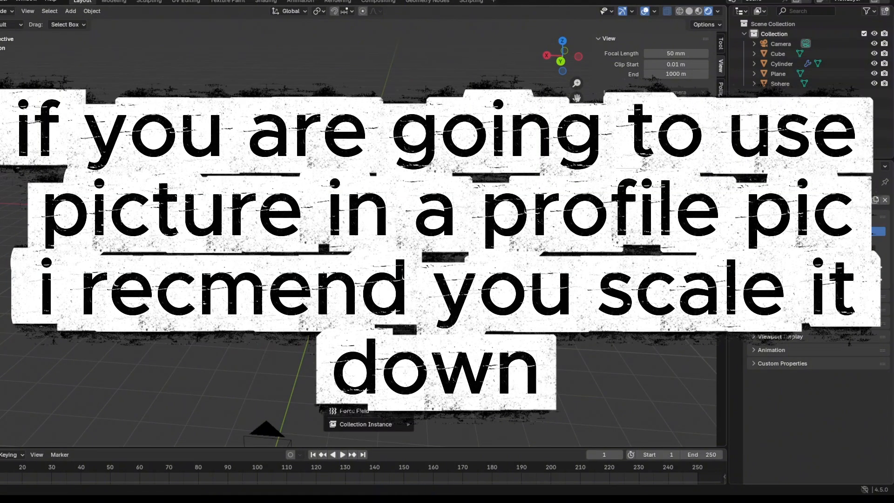
click(431, 371)
middle_drag(429, 354, 423, 342)
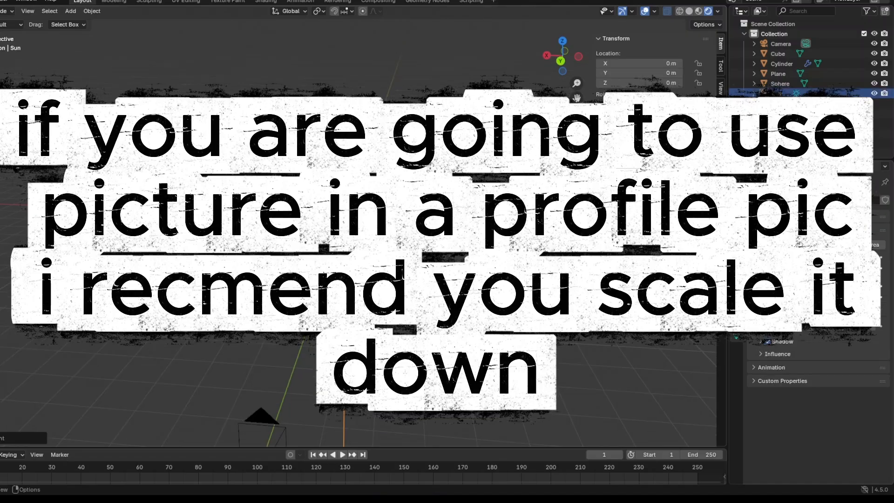
key(g)
key(z)
click(422, 261)
Try aiming the sun light at the blender with rotation X 33.898°, Y -19.942°, Z 26.004°.
mouse_move(640, 104)
mouse_down()
mouse_move(655, 104)
mouse_move(647, 104)
mouse_up()
drag(346, 189, 357, 188)
middle_drag(422, 203, 276, 173)
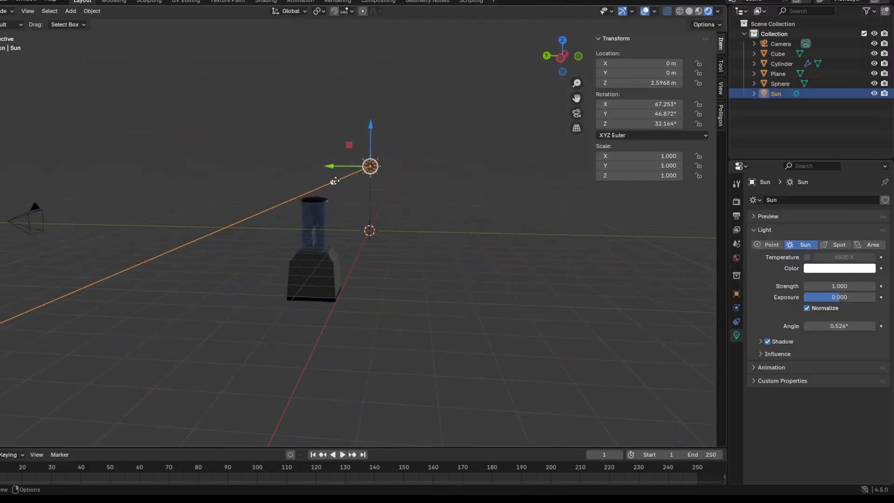
drag(335, 181, 406, 194)
middle_drag(405, 194, 263, 191)
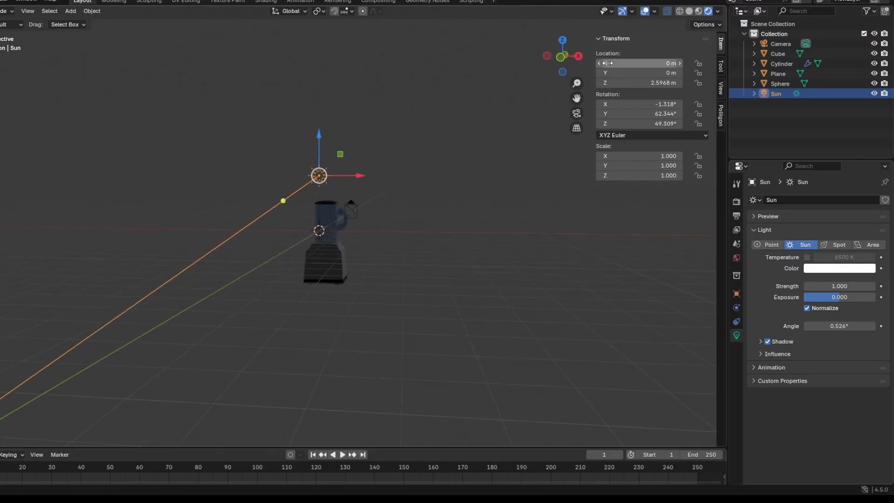
click(561, 58)
drag(296, 203, 326, 214)
middle_drag(326, 214, 409, 199)
Try the sun light in front of the blender at about Y 5.2 m and delete it.
drag(341, 177, 235, 177)
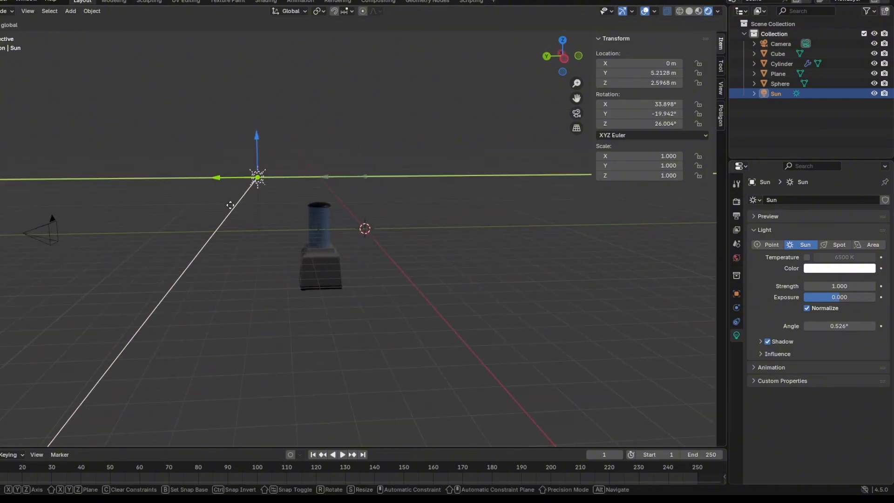
drag(229, 217, 310, 238)
middle_drag(310, 237, 459, 236)
key(Delete)
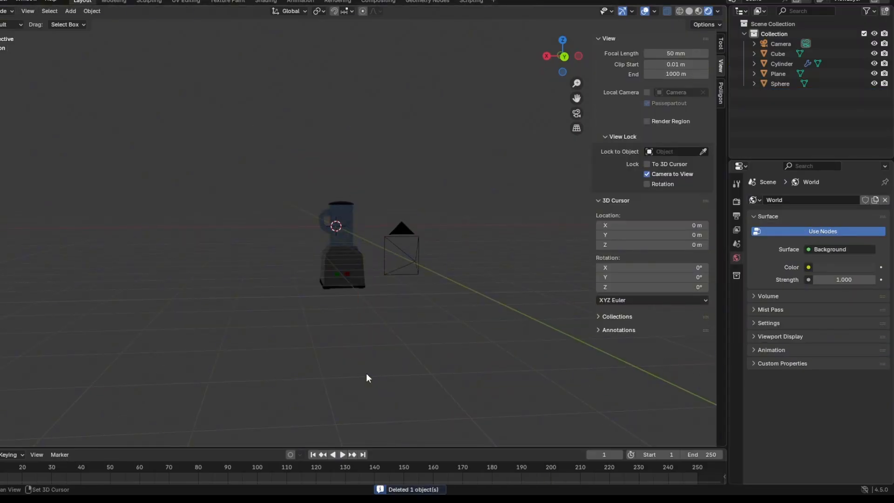
Add a point light and move it along Y to 3.3728 m, in front of the blender.
key(shift+a)
mouse_move(364, 373)
click(428, 373)
scroll(379, 313, up, 3)
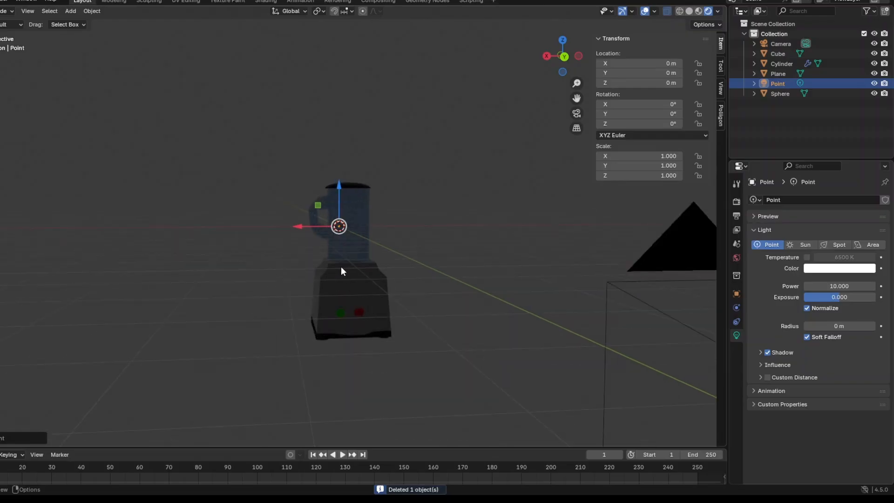
middle_drag(341, 267, 409, 312)
drag(319, 217, 413, 290)
middle_drag(414, 290, 328, 243)
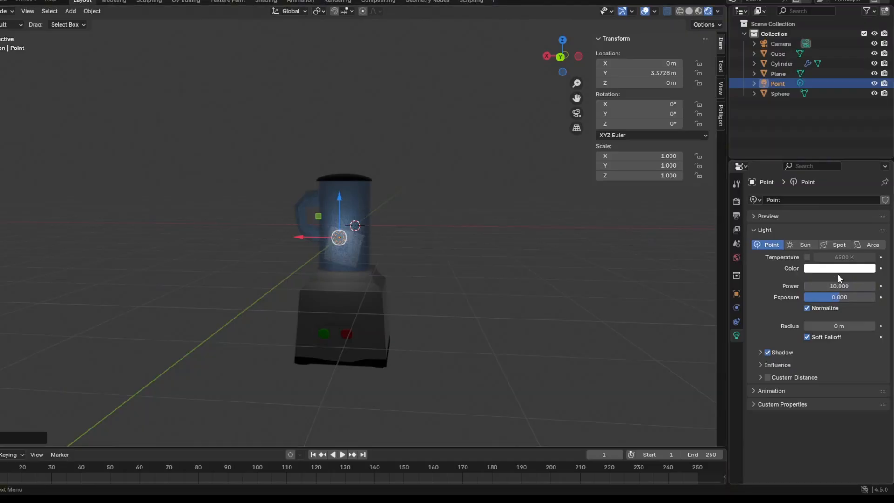
Set the point light's power to 173.1 and move it to Y 4.6134 m, Z 1.9704 m.
click(840, 286)
drag(840, 286, 892, 286)
middle_drag(541, 292, 496, 311)
drag(292, 232, 298, 144)
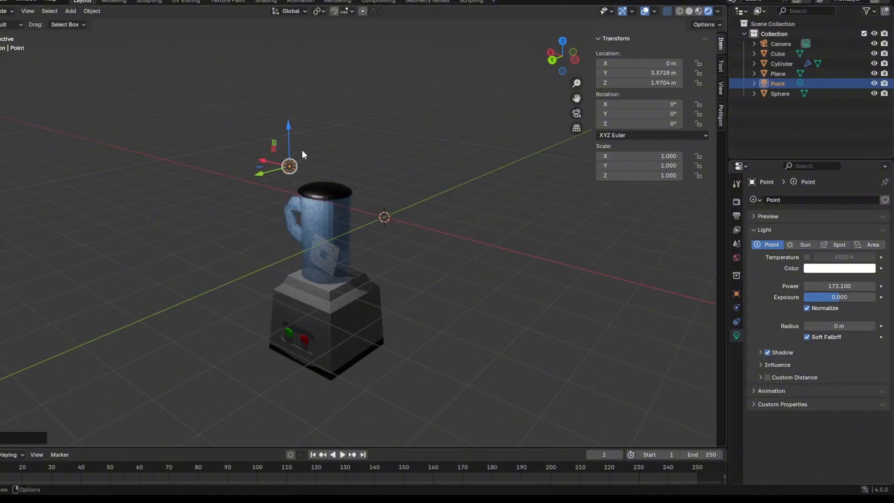
drag(272, 171, 226, 185)
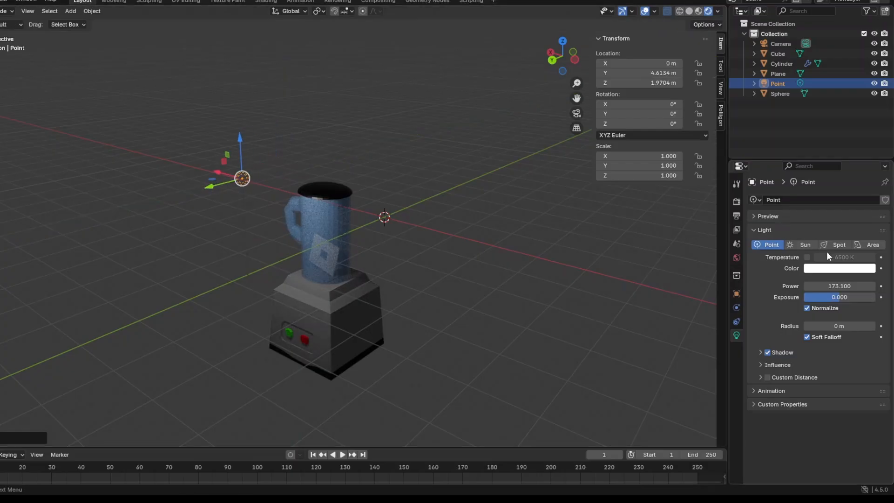
Set the point light's exposure to 3.699 and move it to Y 5.3048 m, Z 2.7397 m.
drag(832, 299, 857, 299)
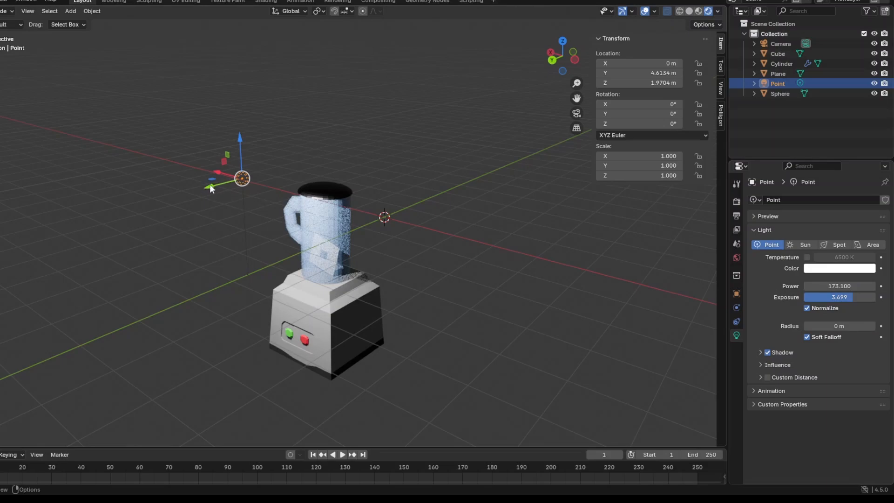
drag(209, 186, 180, 195)
drag(209, 163, 196, 116)
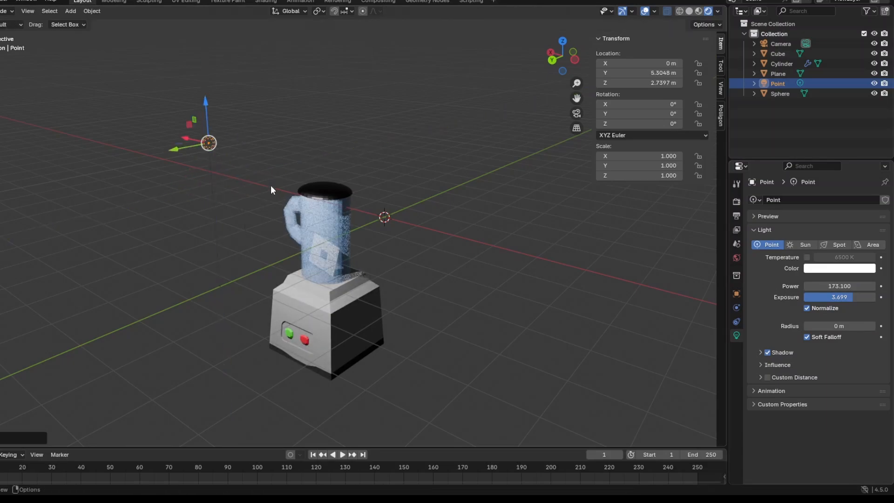
Check the blender's lighting through the camera and from several sides, with the point light deselected.
middle_drag(272, 189, 333, 263)
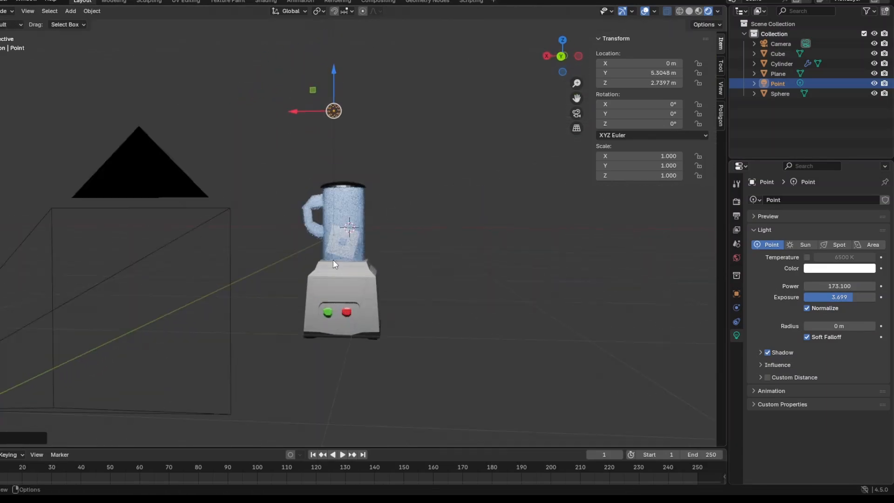
key(KP_0)
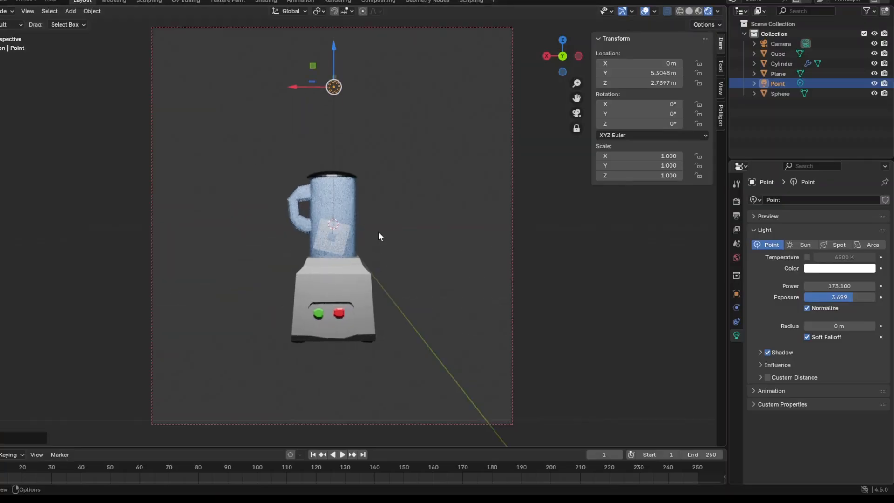
click(429, 302)
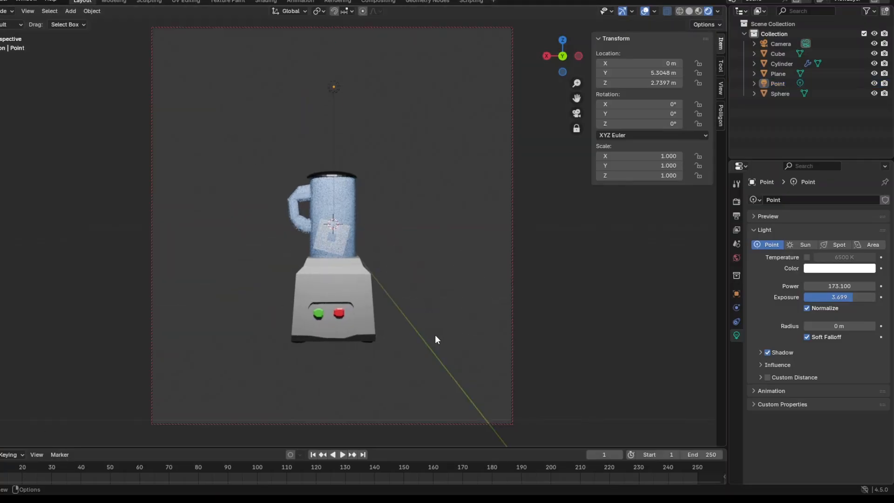
key(KP_0)
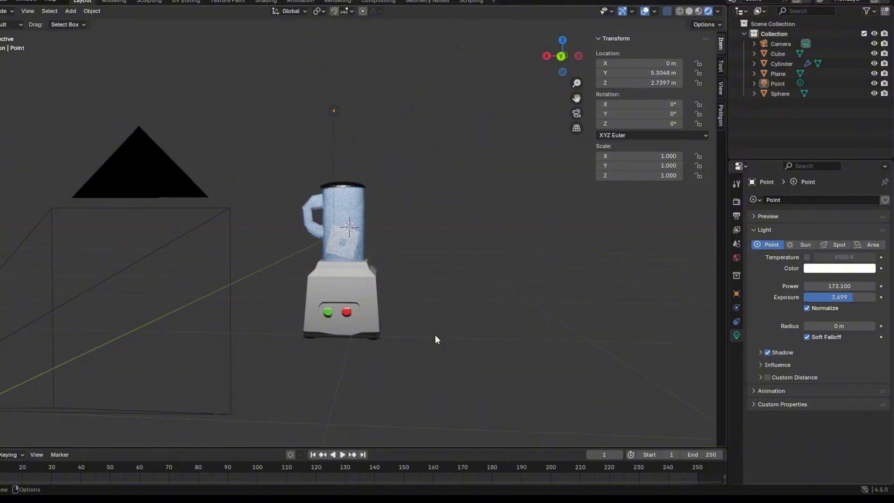
middle_drag(435, 334, 459, 274)
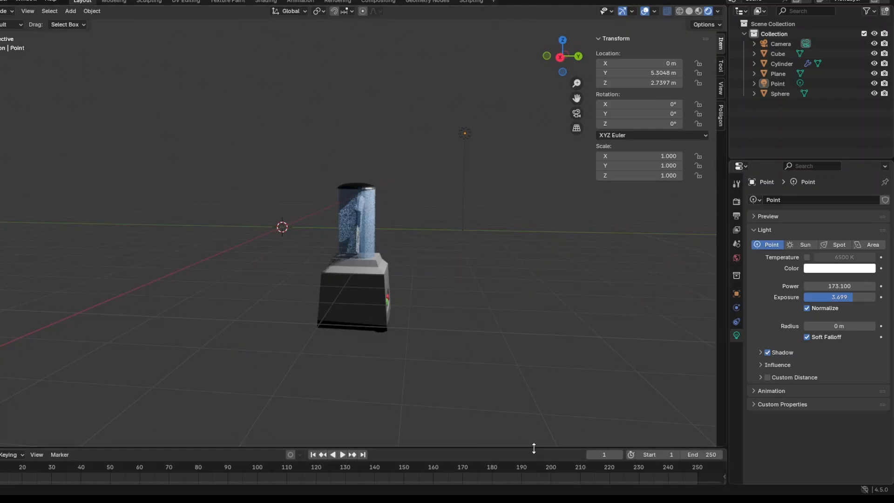
scroll(445, 381, up, 2)
middle_drag(445, 378, 343, 371)
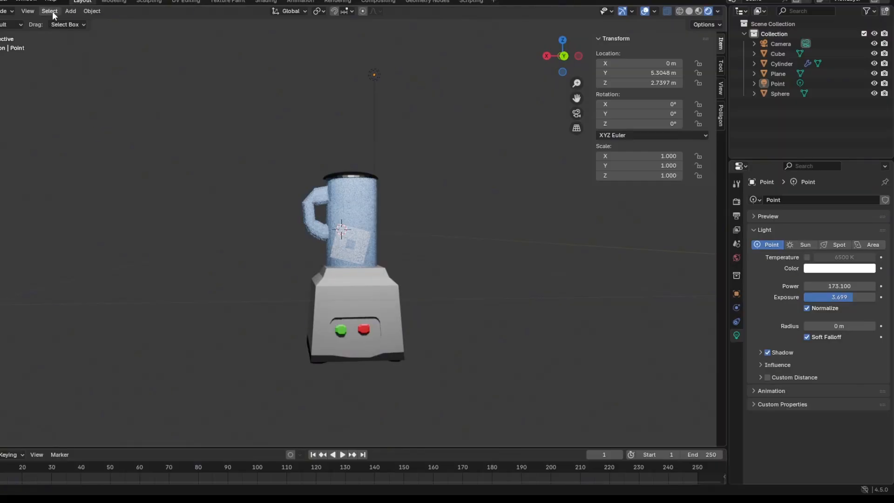
Add a plane as a backdrop and set its rotation to 90° on both Y and Z.
key(shift+a)
mouse_move(166, 189)
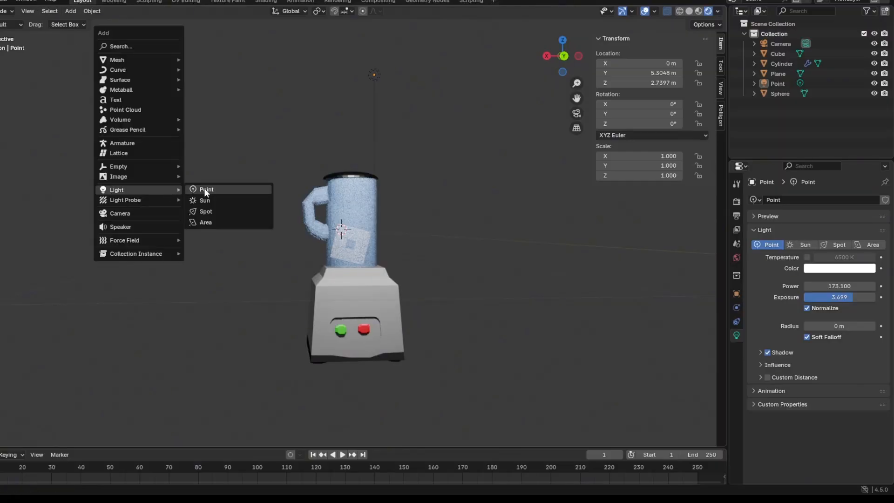
mouse_move(135, 55)
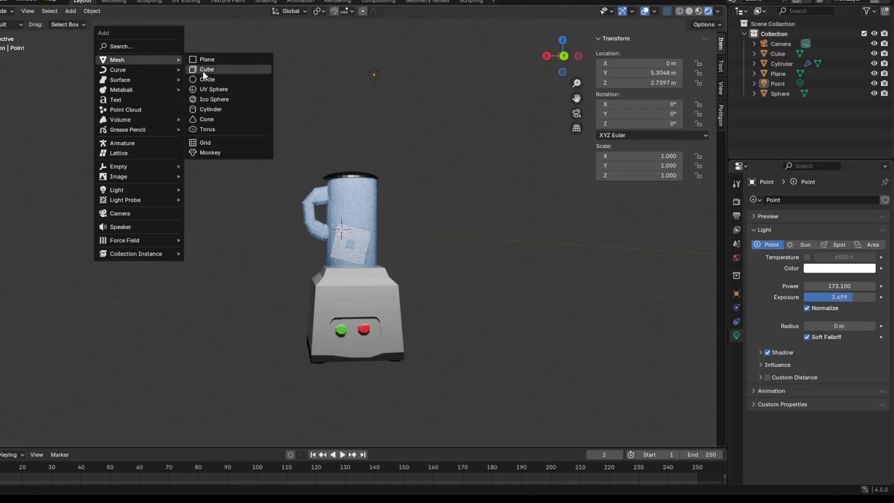
click(203, 55)
middle_drag(256, 181, 140, 199)
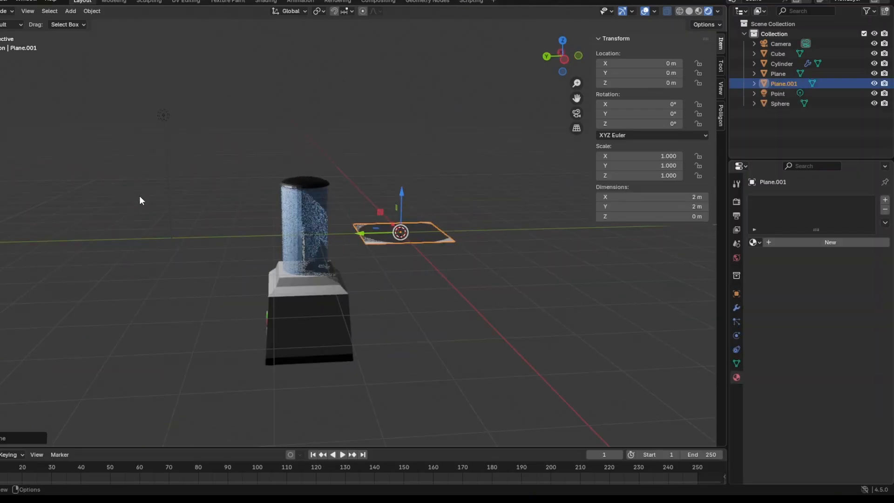
click(639, 124)
key(Return)
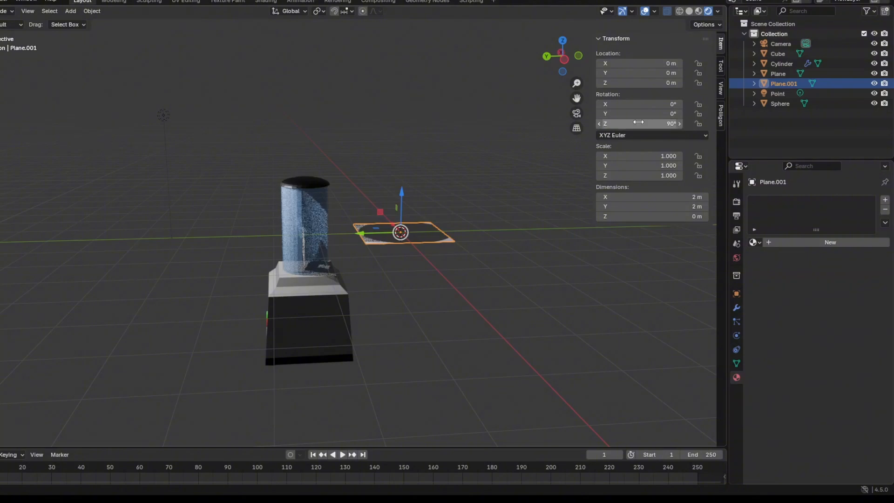
click(650, 114)
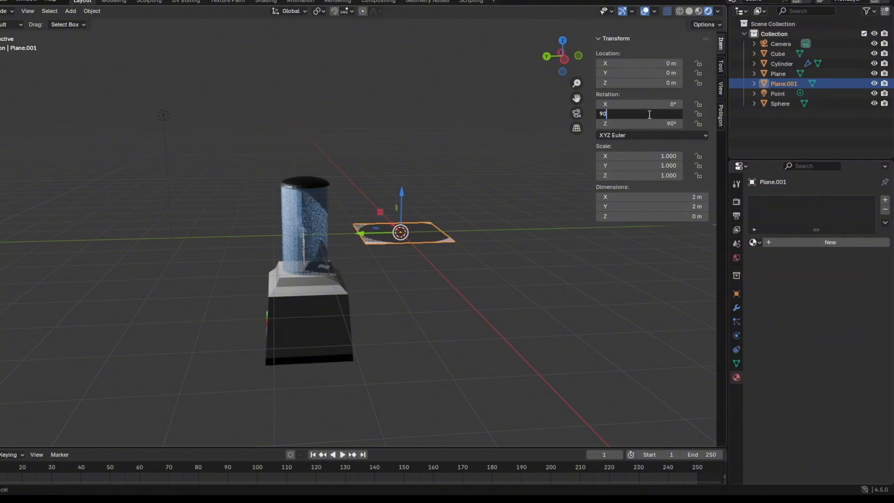
text(90)
key(Return)
Scale the upright plane uniformly to 6.270 so it fills the camera frame behind the blender.
middle_drag(419, 247, 503, 234)
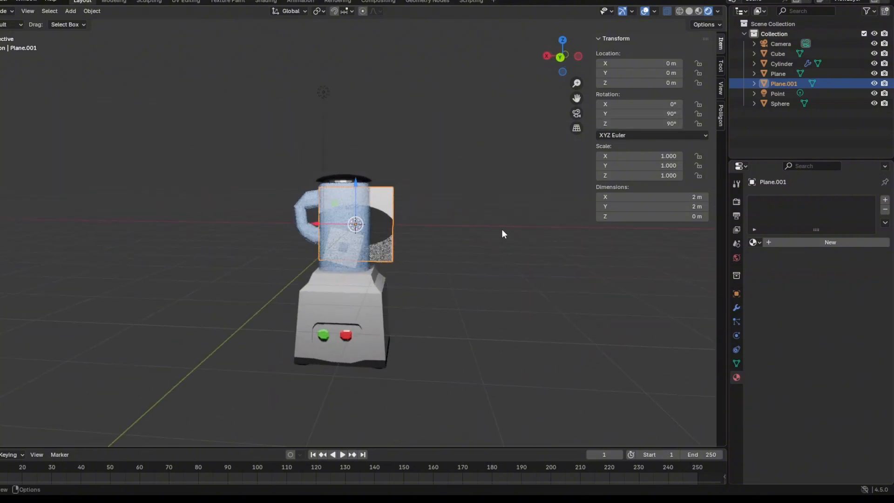
key(s)
click(75, 53)
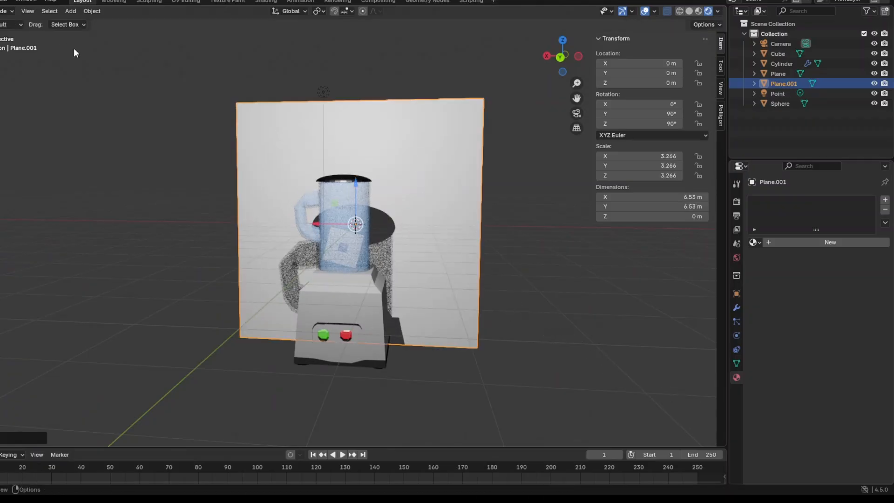
key(KP_0)
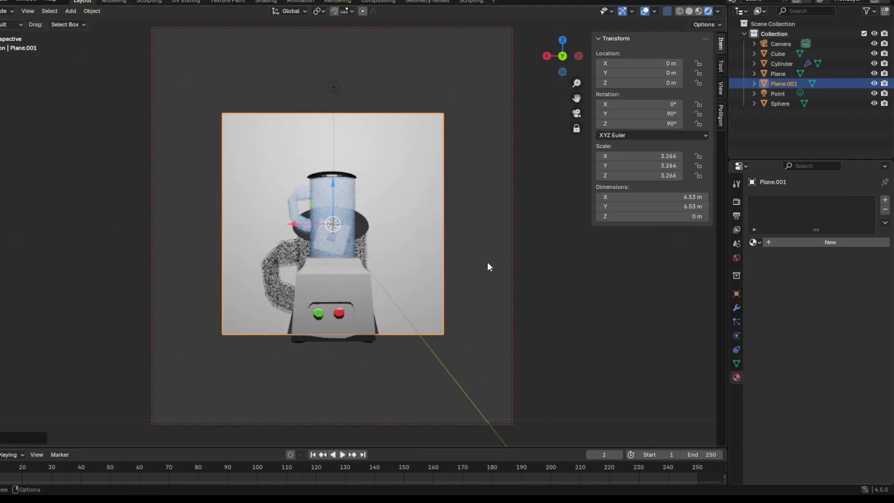
key(s)
click(620, 355)
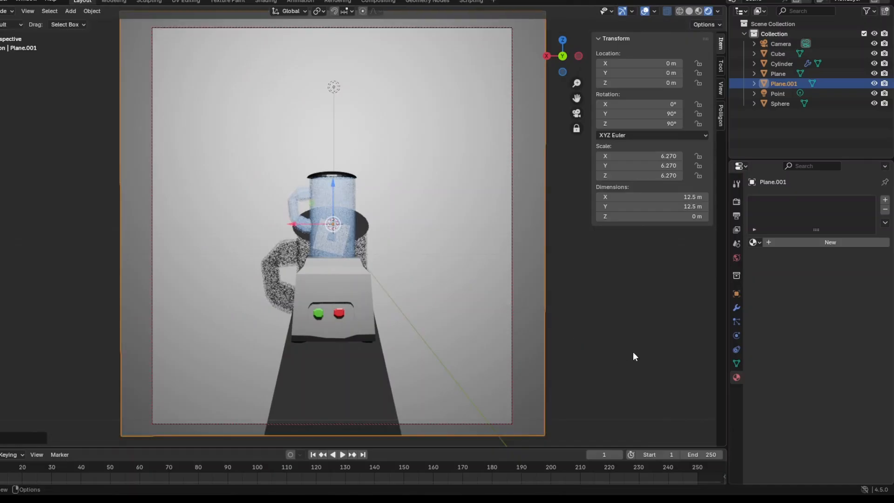
key(KP_0)
scroll(541, 289, down, 4)
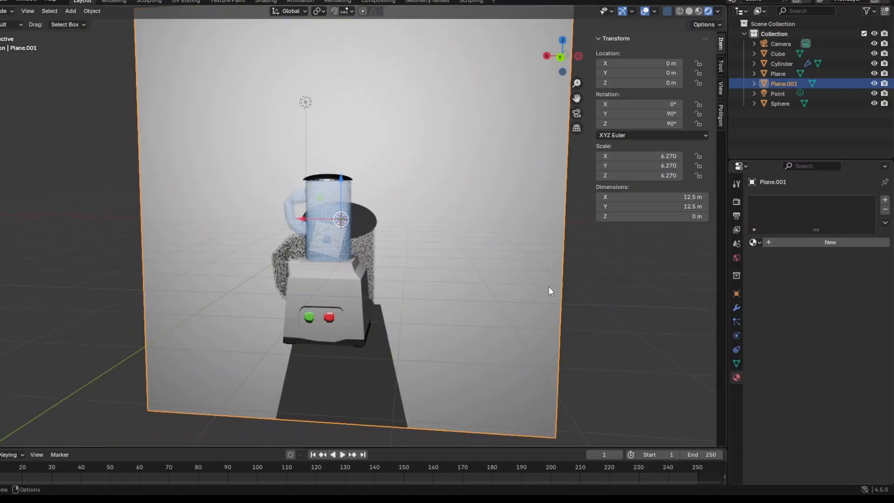
Duplicate the backdrop plane in place and set the original plane's Y and Z rotation to 0°.
middle_drag(566, 284, 446, 301)
key(ctrl+c)
key(ctrl+v)
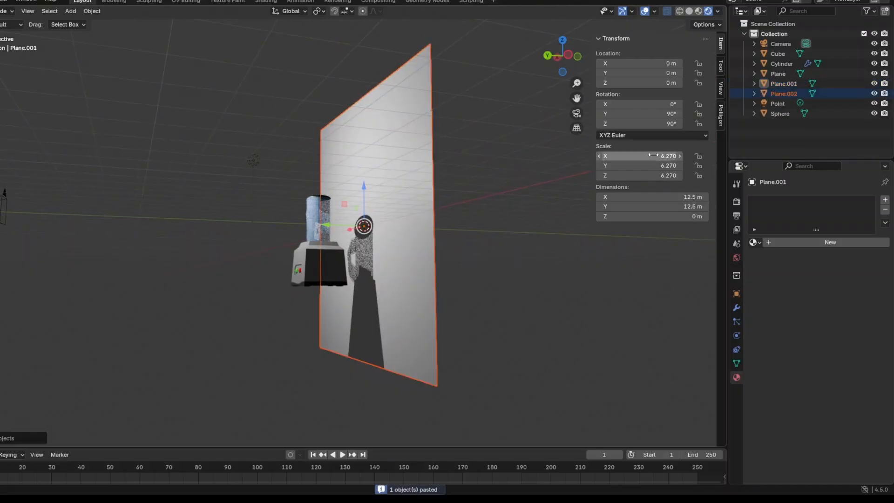
click(672, 114)
text(0)
key(Return)
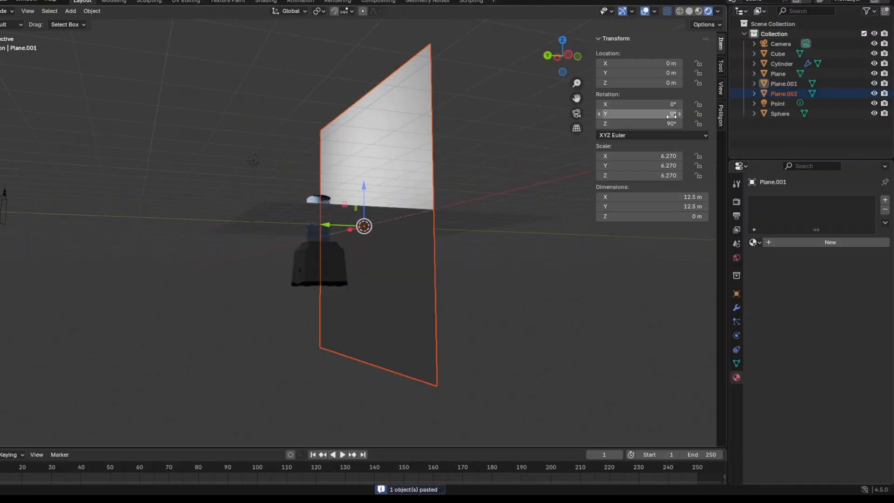
click(664, 124)
text(0)
key(Return)
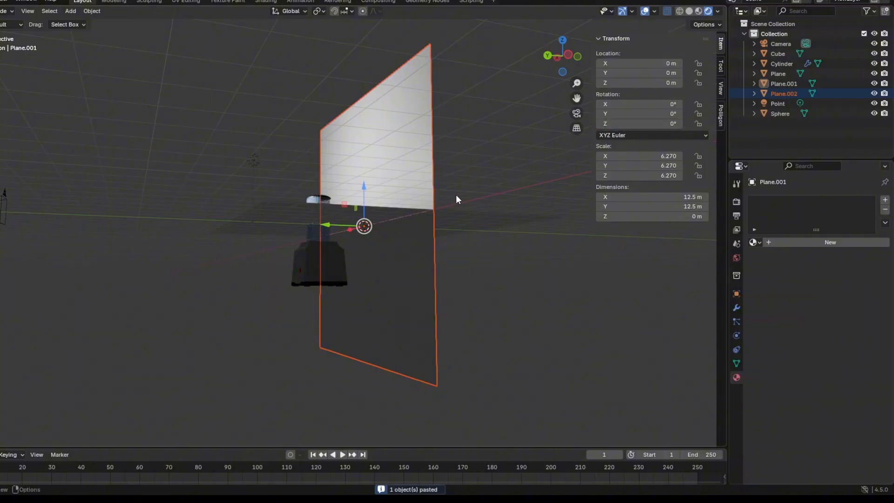
Move the upright copy of the backdrop plane downward along Z.
middle_drag(456, 195, 390, 191)
key(g)
key(z)
drag(378, 266, 381, 260)
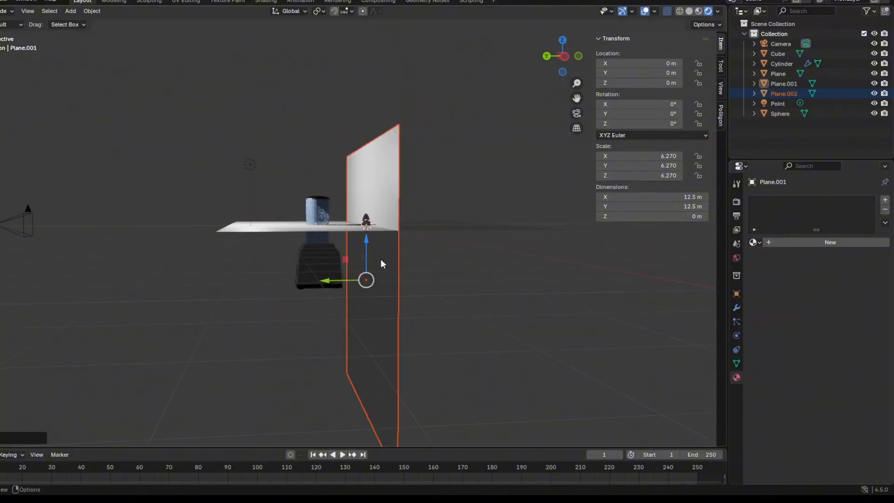
Undo the upright plane's downward move and lower the horizontal floor plane along Z to the blender's base.
key(ctrl+z)
click(345, 229)
key(g)
key(z)
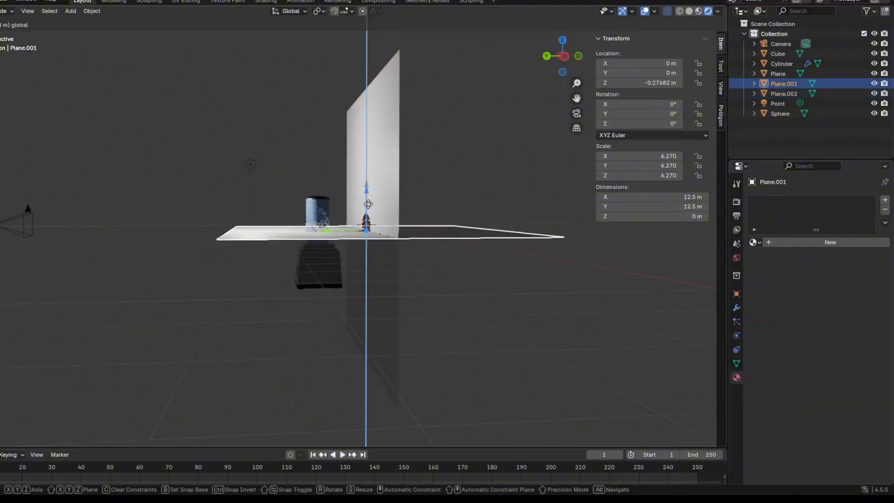
drag(387, 252, 386, 258)
middle_drag(386, 258, 382, 250)
drag(322, 288, 198, 289)
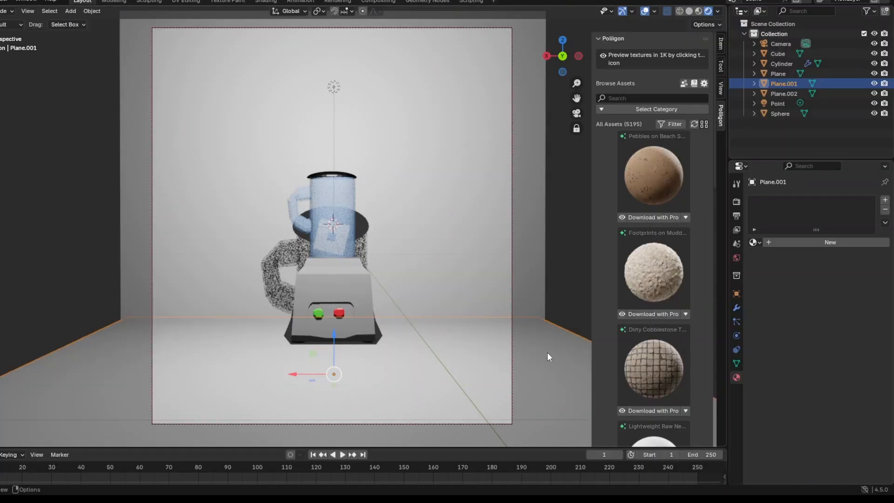
Try a wider framing of the scene and restore the original camera view.
scroll(547, 353, down, 4)
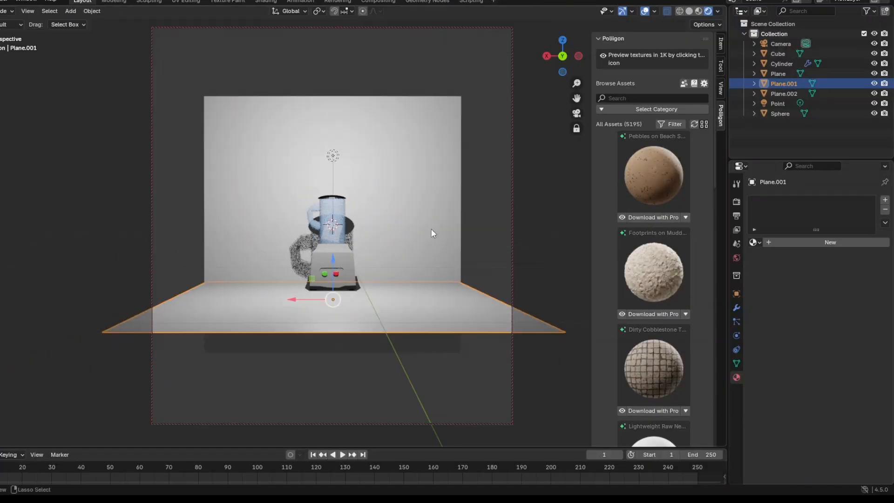
key(ctrl+z)
key(ctrl+z)
key(ctrl+z)
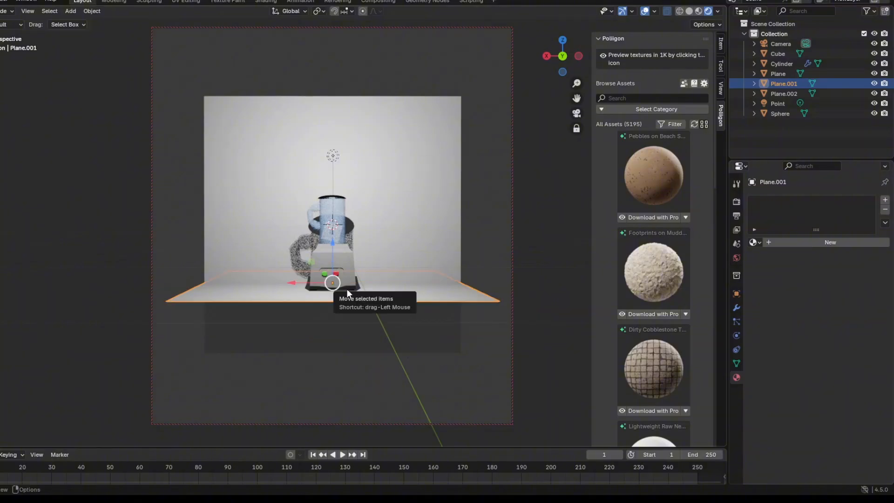
middle_drag(348, 289, 323, 256)
drag(326, 271, 242, 308)
middle_drag(145, 226, 211, 300)
click(235, 327)
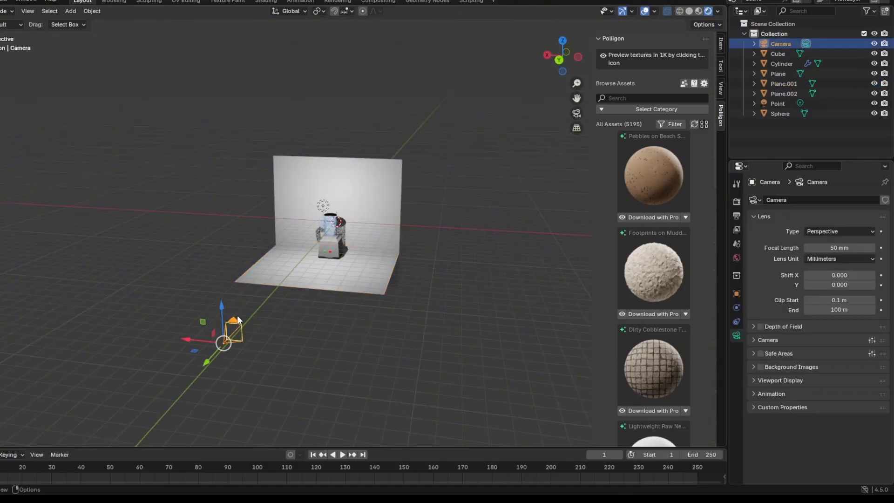
key(KP_0)
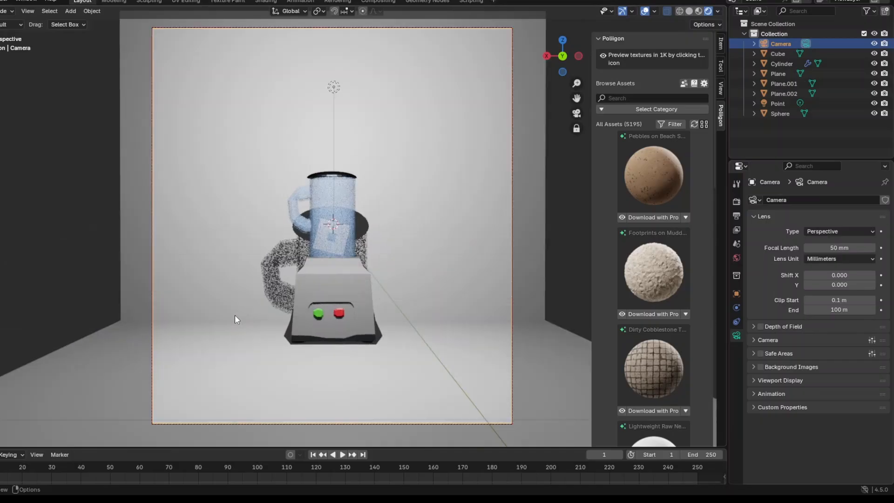
Apply the free Slip Match Oak Wood material at 2K to the floor plane.
click(529, 349)
key(KP_0)
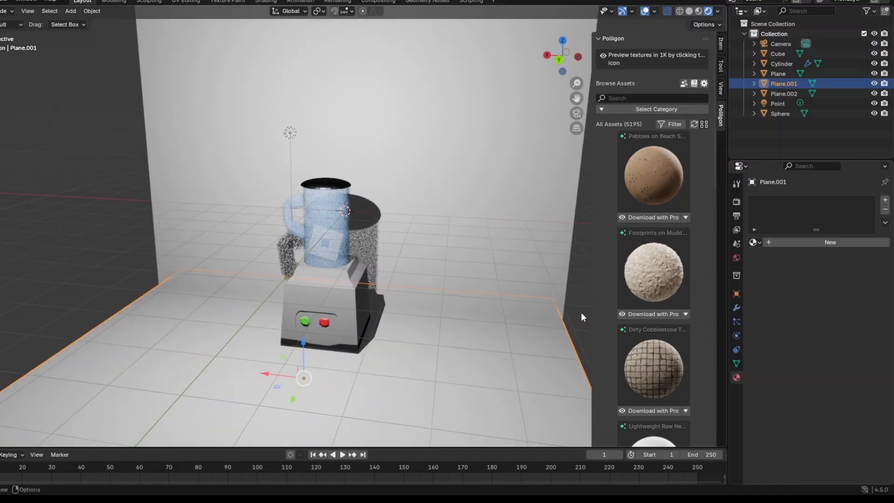
click(652, 110)
click(633, 137)
scroll(650, 196, down, 4)
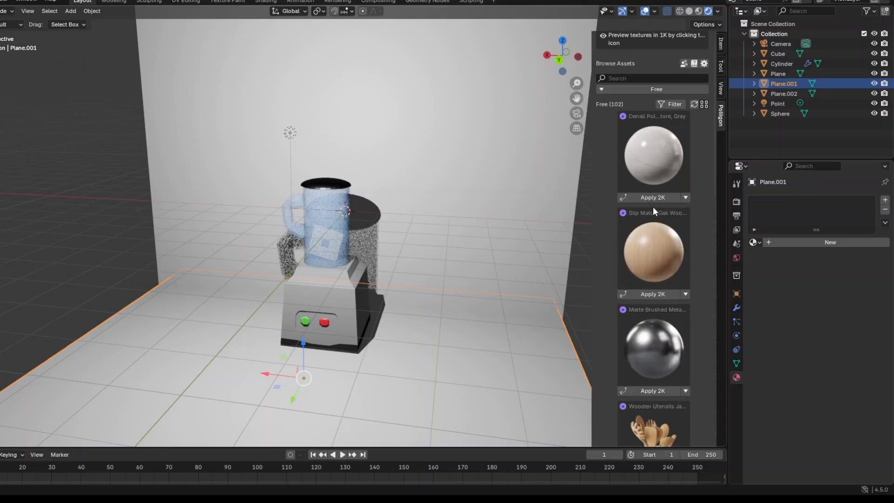
click(657, 236)
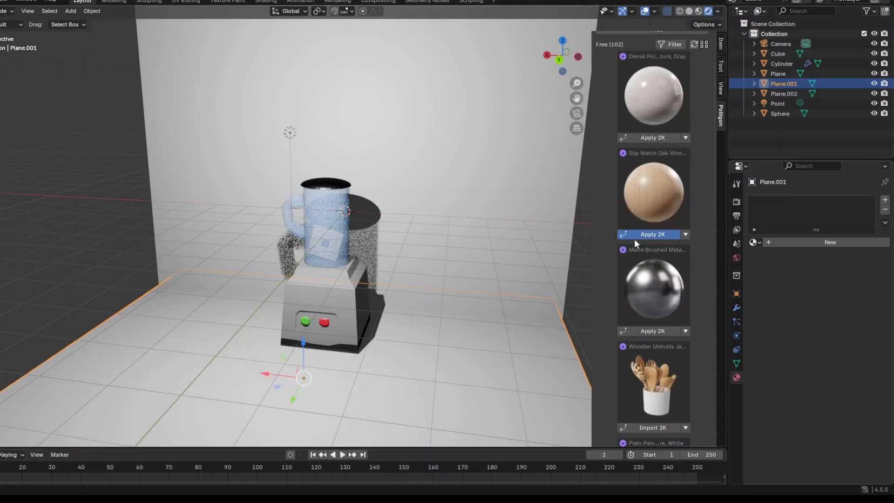
key(KP_0)
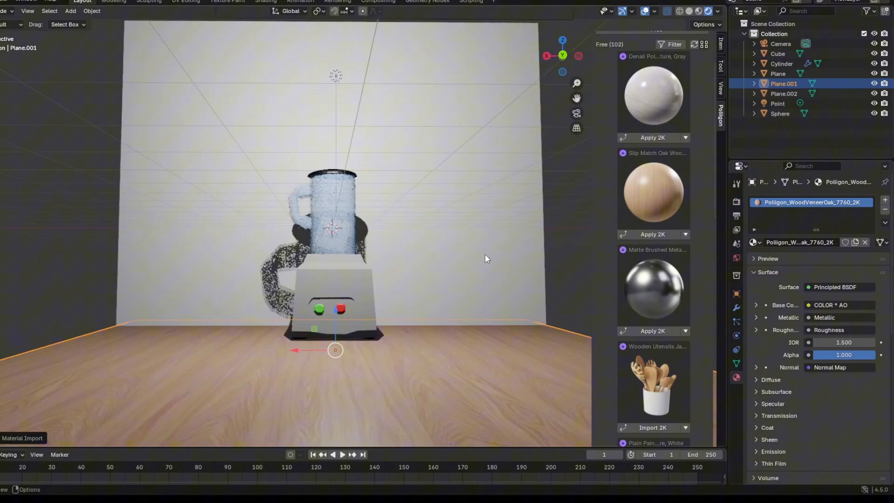
Apply the free gray StoneQuartzite_8060 material at 2K to the upright back wall plane.
click(485, 259)
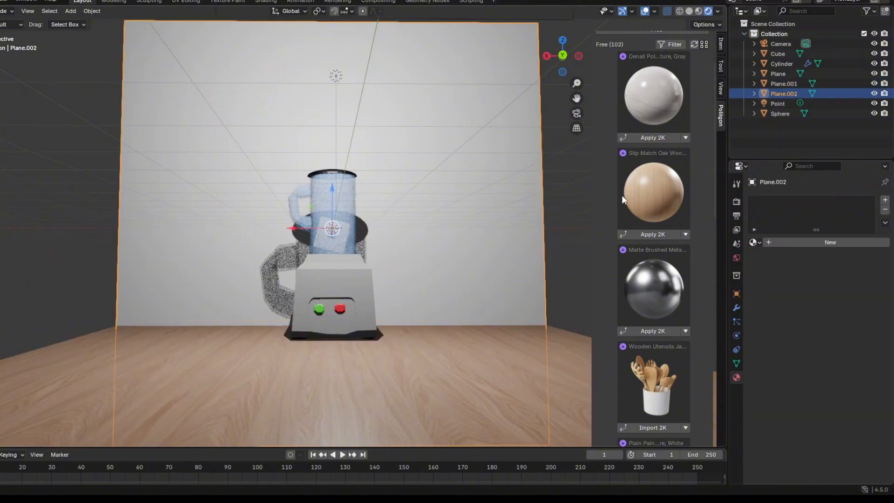
click(656, 137)
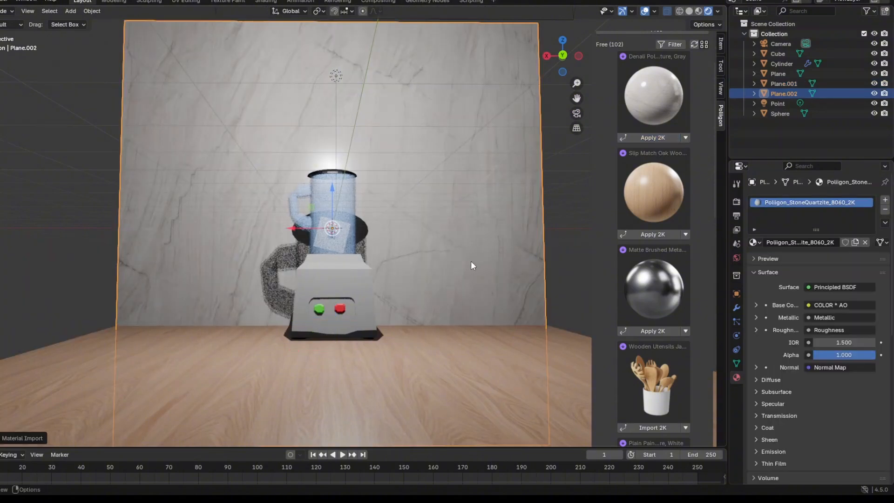
scroll(471, 263, down, 2)
click(541, 246)
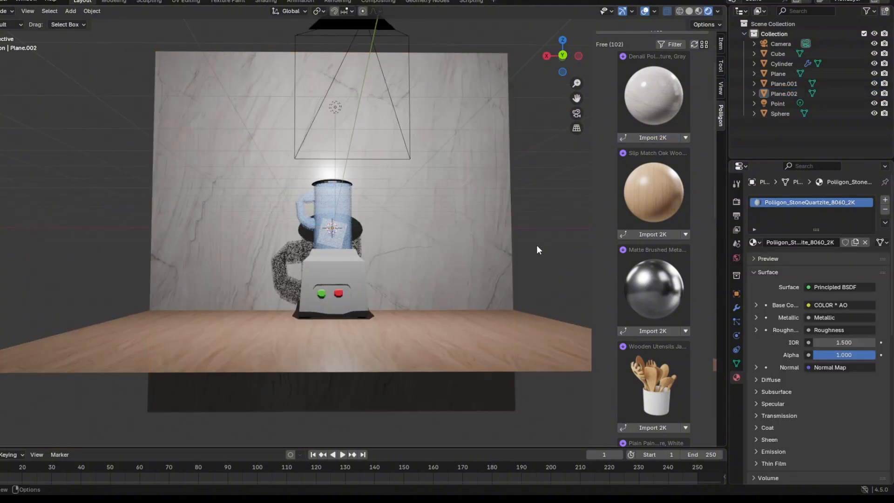
key(KP_0)
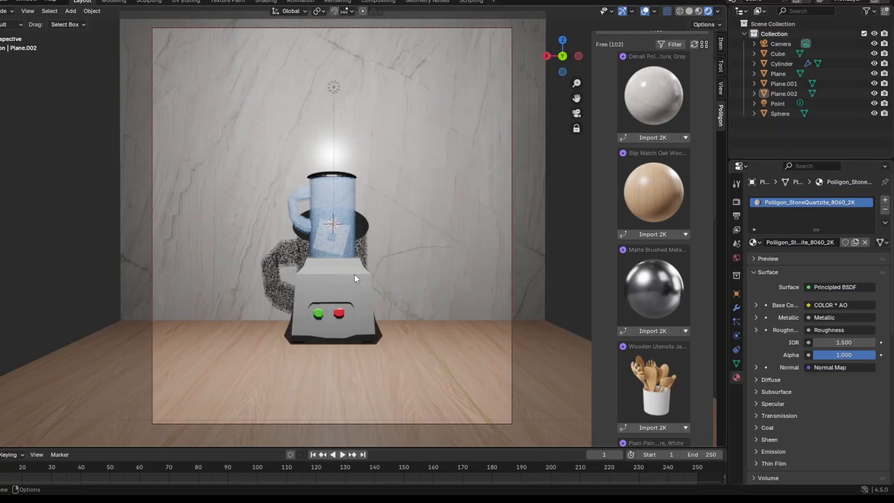
Select all blender parts together with the point light and scale them up uniformly in the camera view.
key(KP_0)
middle_drag(354, 275, 204, 270)
drag(213, 136, 356, 294)
key(KP_0)
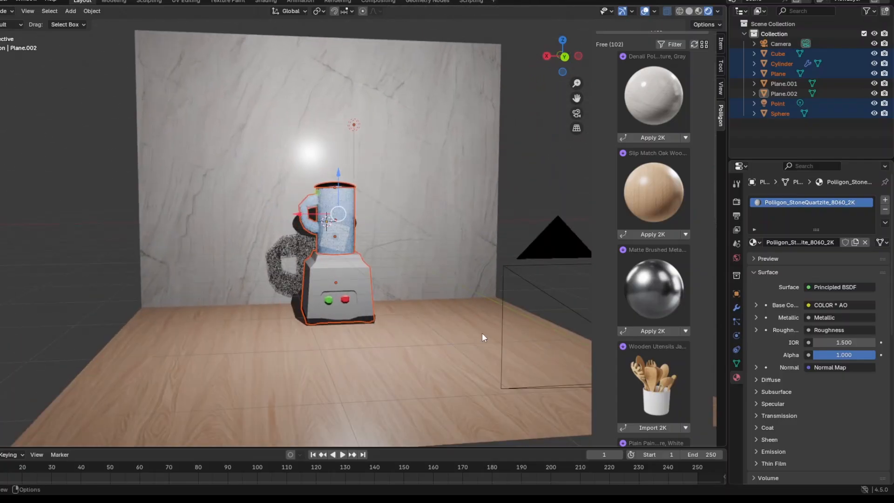
key(s)
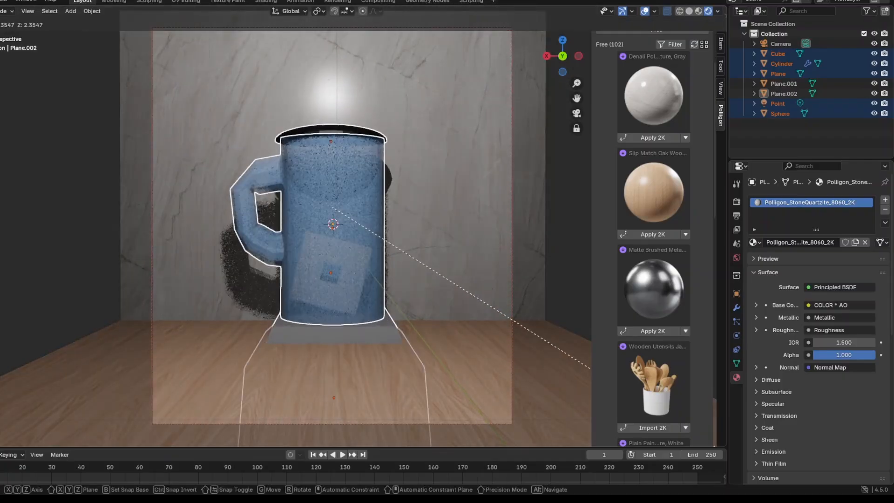
key(Escape)
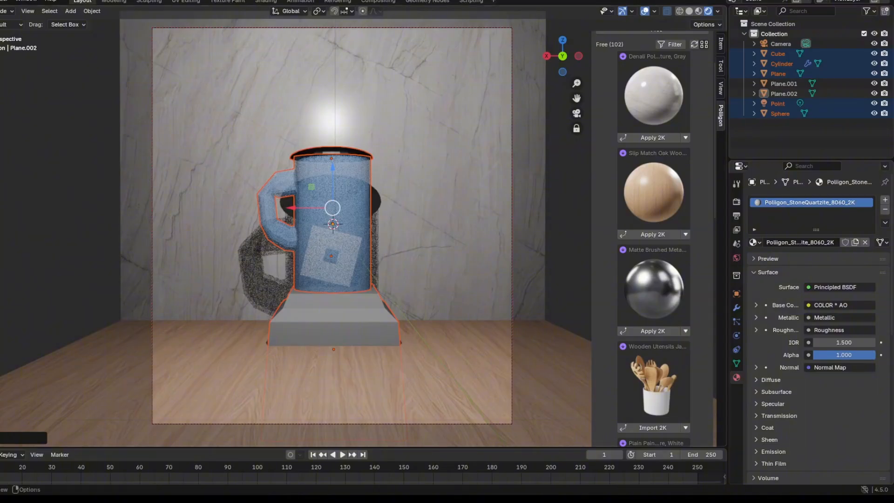
Raise the enlarged blender and its light along Z so the base rests on the wooden floor.
key(g)
key(z)
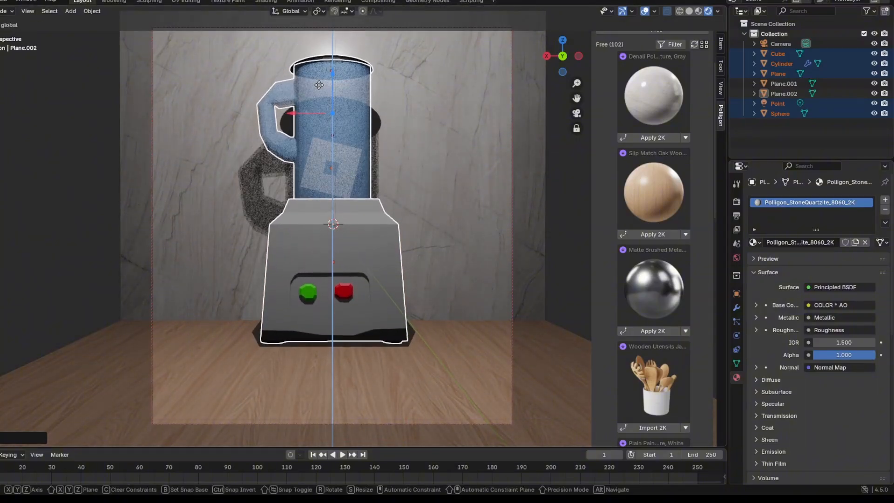
click(319, 86)
key(KP_0)
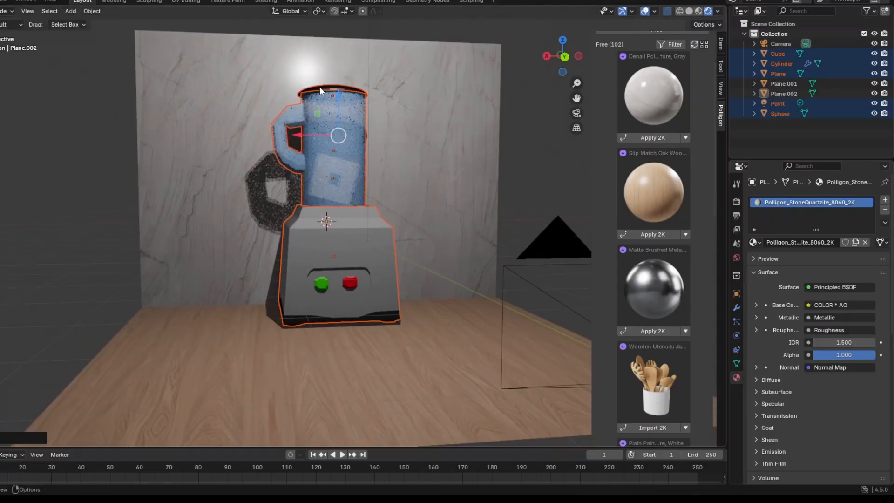
mouse_move(320, 87)
middle_down()
mouse_move(437, 91)
mouse_move(314, 71)
middle_up()
Render the finished scene from the camera view.
key(KP_0)
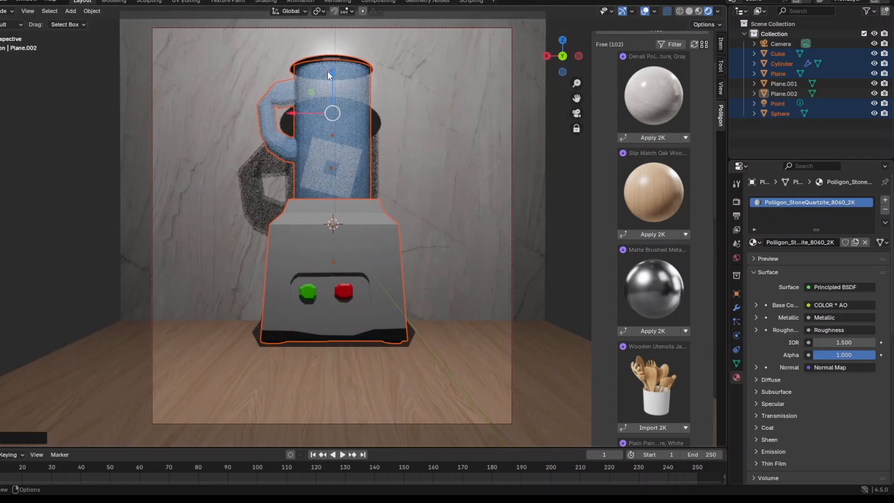
click(6, 2)
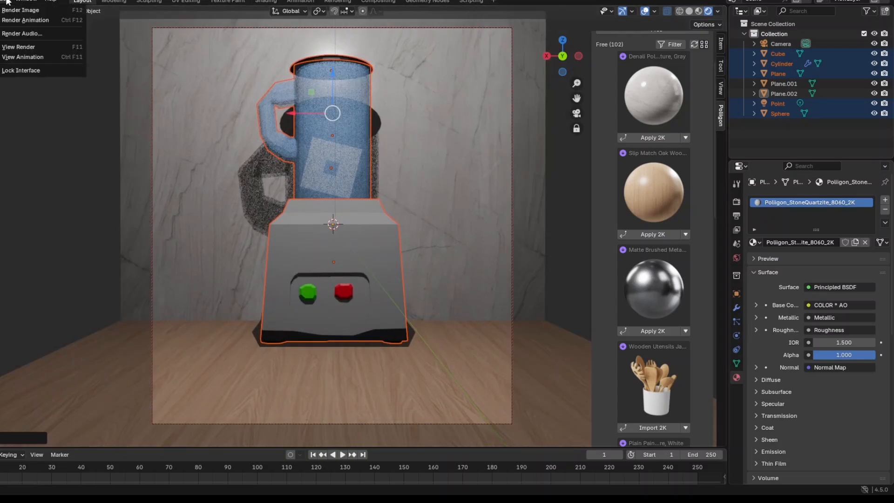